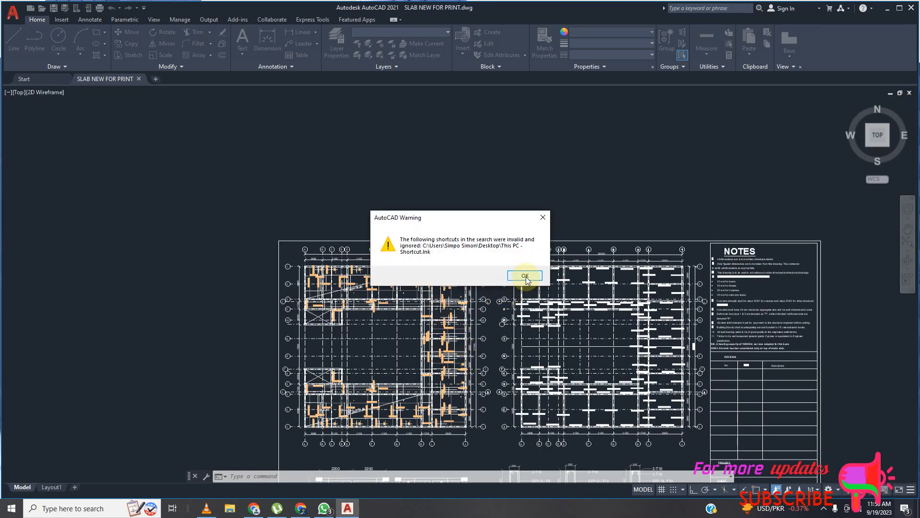
Dismiss the invalid shortcuts warning and examine the slab reinforcement plan, the beam layout and their details
{"action": "left_click", "coordinate": [525, 276]}
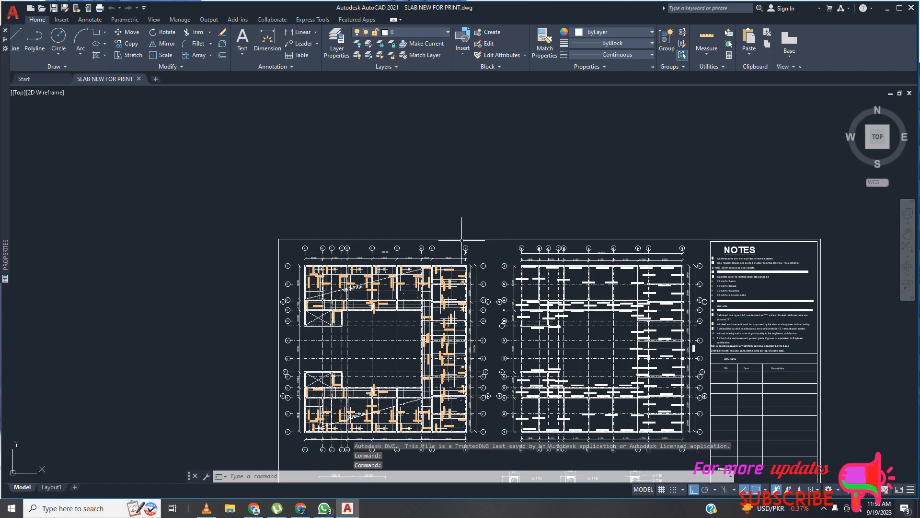
{"action": "scroll", "coordinate": [407, 260], "scroll_direction": "down", "scroll_amount": 2}
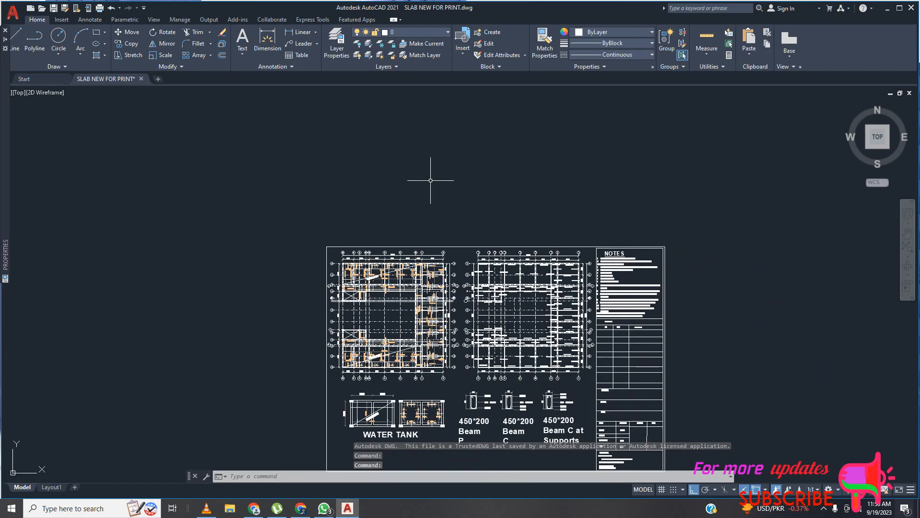
{"action": "scroll", "coordinate": [430, 201], "scroll_direction": "down", "scroll_amount": 1}
{"action": "scroll", "coordinate": [422, 283], "scroll_direction": "up", "scroll_amount": 4}
{"action": "scroll", "coordinate": [421, 283], "scroll_direction": "down", "scroll_amount": 1}
{"action": "scroll", "coordinate": [390, 305], "scroll_direction": "up", "scroll_amount": 4}
{"action": "scroll", "coordinate": [416, 305], "scroll_direction": "up", "scroll_amount": 4}
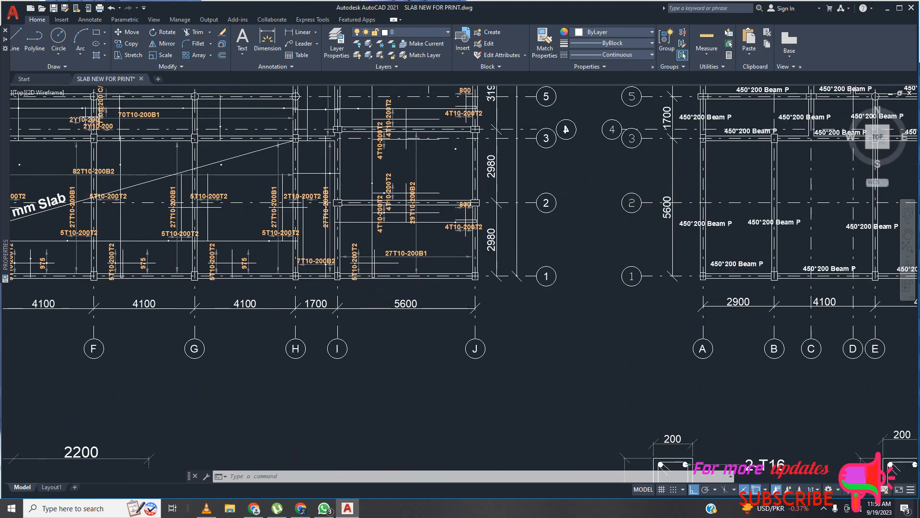
{"action": "scroll", "coordinate": [424, 302], "scroll_direction": "down", "scroll_amount": 5}
{"action": "scroll", "coordinate": [427, 302], "scroll_direction": "up", "scroll_amount": 5}
{"action": "scroll", "coordinate": [428, 302], "scroll_direction": "down", "scroll_amount": 4}
{"action": "scroll", "coordinate": [421, 299], "scroll_direction": "up", "scroll_amount": 6}
{"action": "scroll", "coordinate": [413, 215], "scroll_direction": "up", "scroll_amount": 1}
{"action": "scroll", "coordinate": [413, 215], "scroll_direction": "down", "scroll_amount": 7}
{"action": "scroll", "coordinate": [415, 211], "scroll_direction": "up", "scroll_amount": 6}
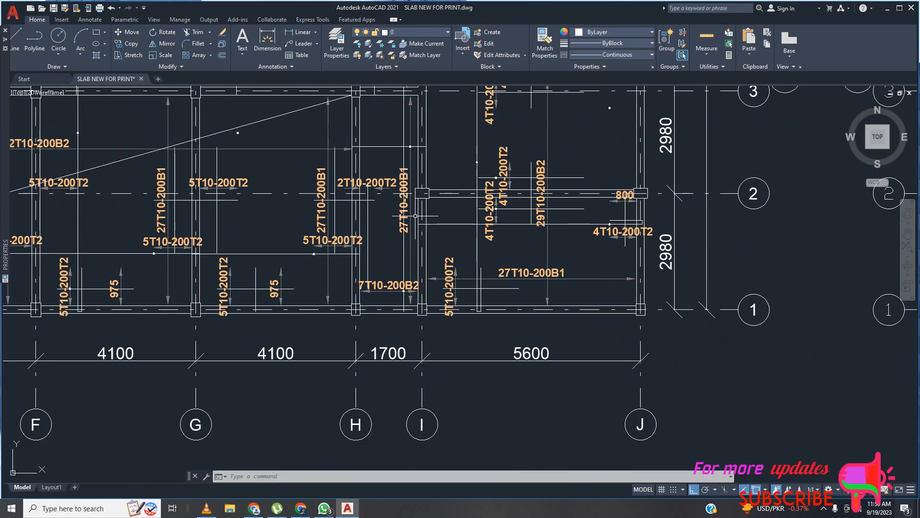
{"action": "scroll", "coordinate": [415, 210], "scroll_direction": "down", "scroll_amount": 6}
{"action": "scroll", "coordinate": [558, 194], "scroll_direction": "down", "scroll_amount": 5}
{"action": "scroll", "coordinate": [835, 358], "scroll_direction": "up", "scroll_amount": 10}
{"action": "scroll", "coordinate": [468, 217], "scroll_direction": "down", "scroll_amount": 5}
{"action": "scroll", "coordinate": [405, 263], "scroll_direction": "up", "scroll_amount": 2}
{"action": "scroll", "coordinate": [405, 263], "scroll_direction": "down", "scroll_amount": 6}
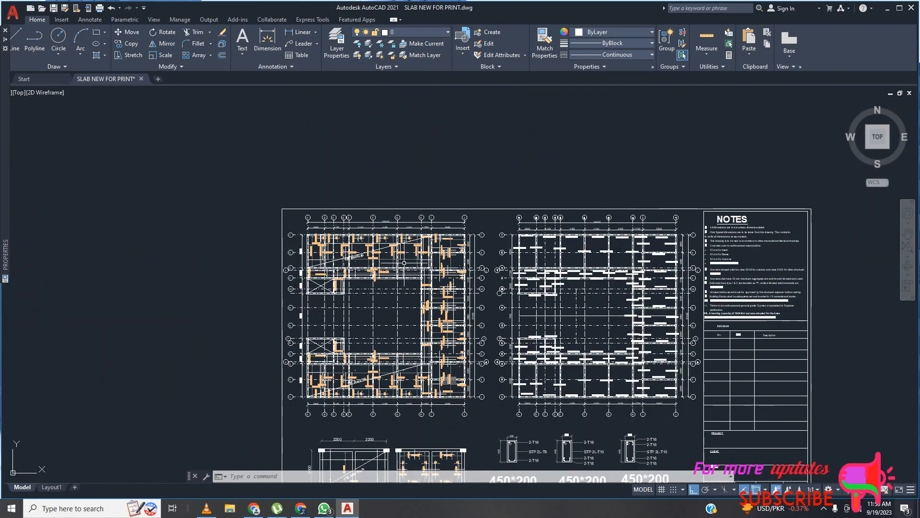
{"action": "scroll", "coordinate": [469, 336], "scroll_direction": "up", "scroll_amount": 5}
{"action": "scroll", "coordinate": [455, 337], "scroll_direction": "down", "scroll_amount": 6}
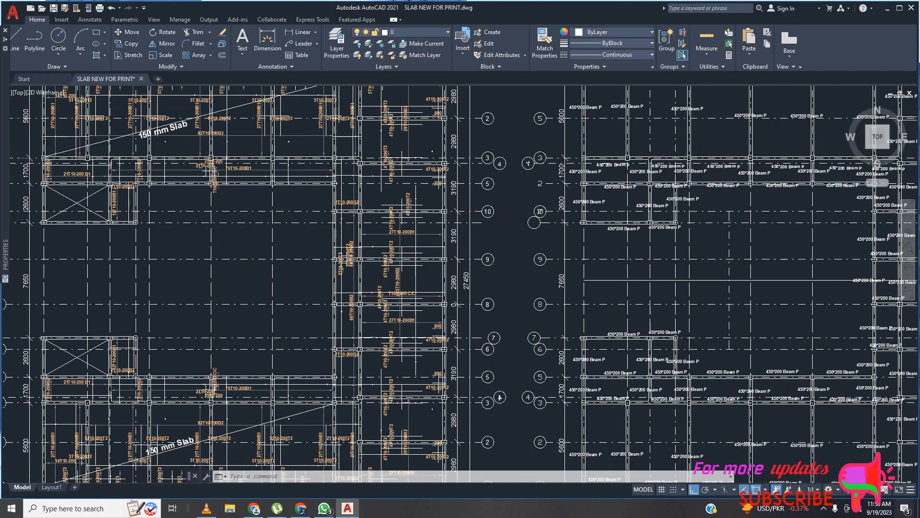
{"action": "scroll", "coordinate": [398, 384], "scroll_direction": "up", "scroll_amount": 3}
{"action": "scroll", "coordinate": [383, 364], "scroll_direction": "up", "scroll_amount": 2}
{"action": "scroll", "coordinate": [383, 364], "scroll_direction": "down", "scroll_amount": 5}
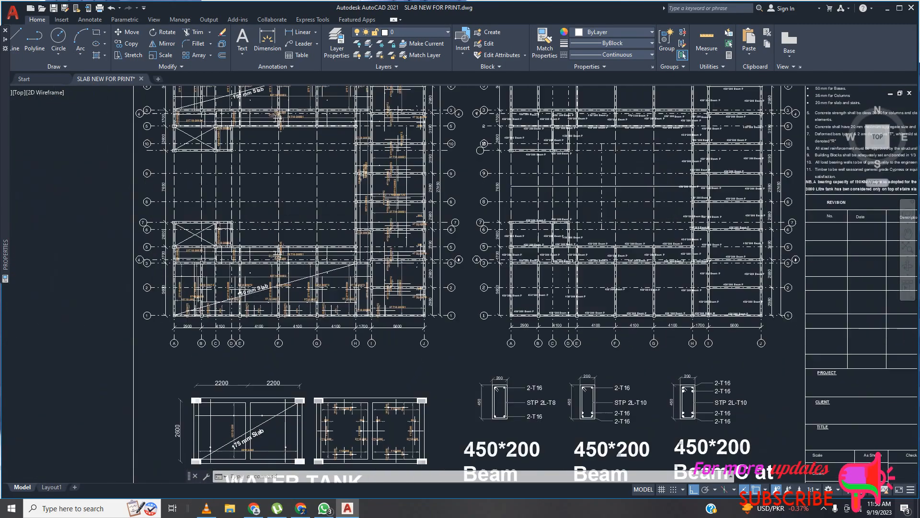
Inspect the dimension between grid lines I and J below the slab reinforcement plan
{"action": "scroll", "coordinate": [396, 349], "scroll_direction": "up", "scroll_amount": 7}
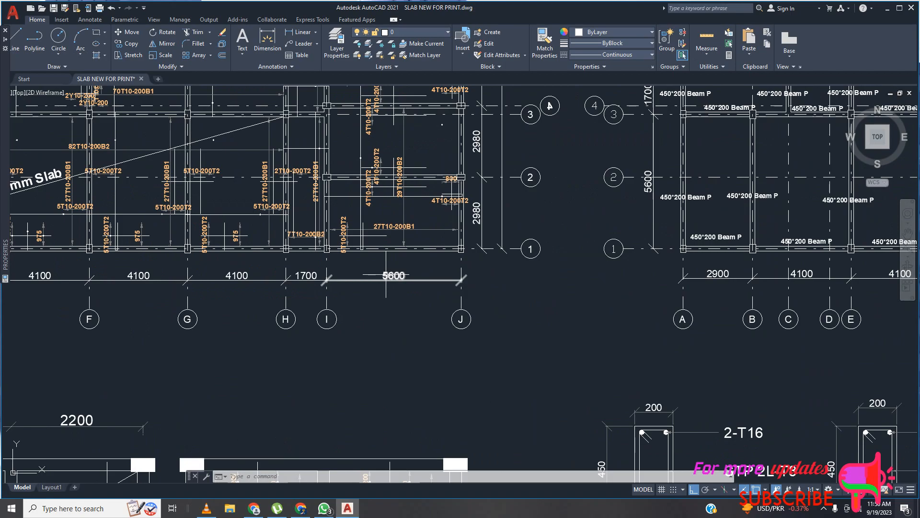
{"action": "scroll", "coordinate": [382, 277], "scroll_direction": "up", "scroll_amount": 6}
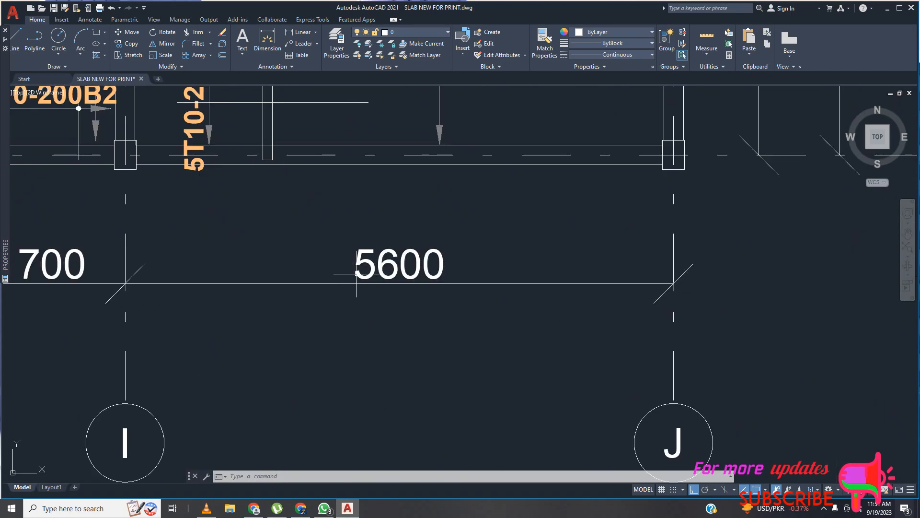
{"action": "scroll", "coordinate": [393, 284], "scroll_direction": "down", "scroll_amount": 7}
{"action": "scroll", "coordinate": [383, 280], "scroll_direction": "up", "scroll_amount": 7}
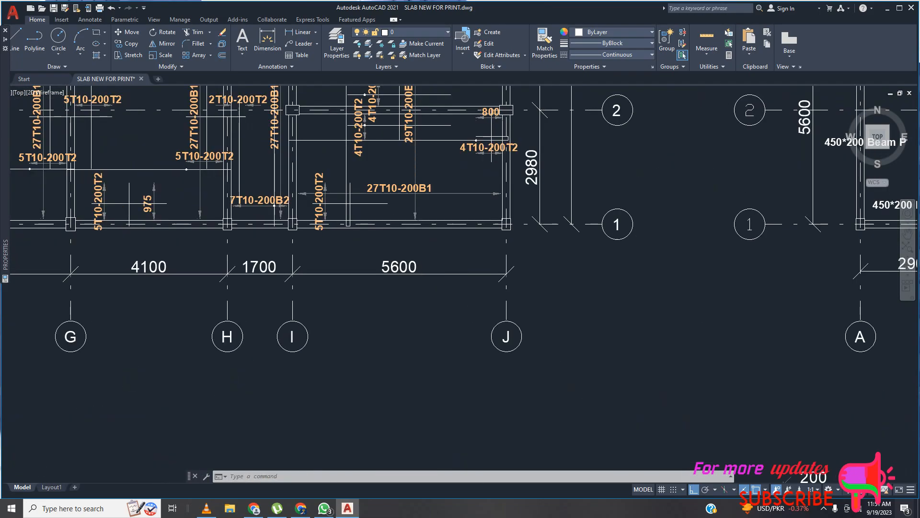
{"action": "scroll", "coordinate": [374, 277], "scroll_direction": "down", "scroll_amount": 4}
{"action": "scroll", "coordinate": [358, 279], "scroll_direction": "up", "scroll_amount": 4}
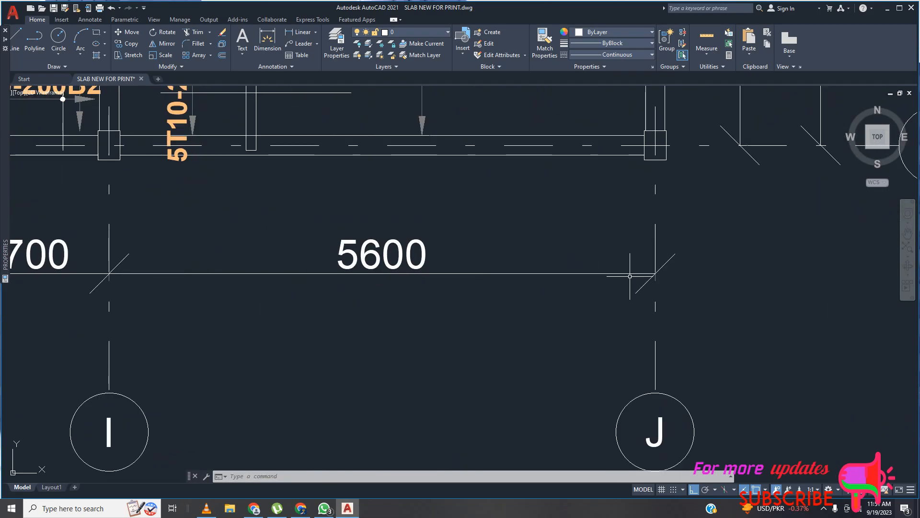
{"action": "scroll", "coordinate": [431, 297], "scroll_direction": "down", "scroll_amount": 15}
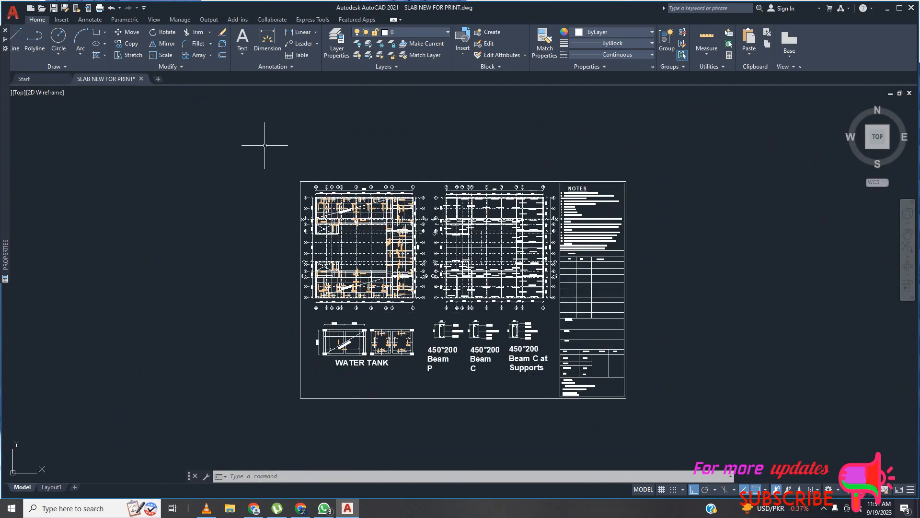
Save the SLAB NEW FOR PRINT drawing, close AutoCAD and locate the saved file on the desktop
{"action": "left_click", "coordinate": [56, 9]}
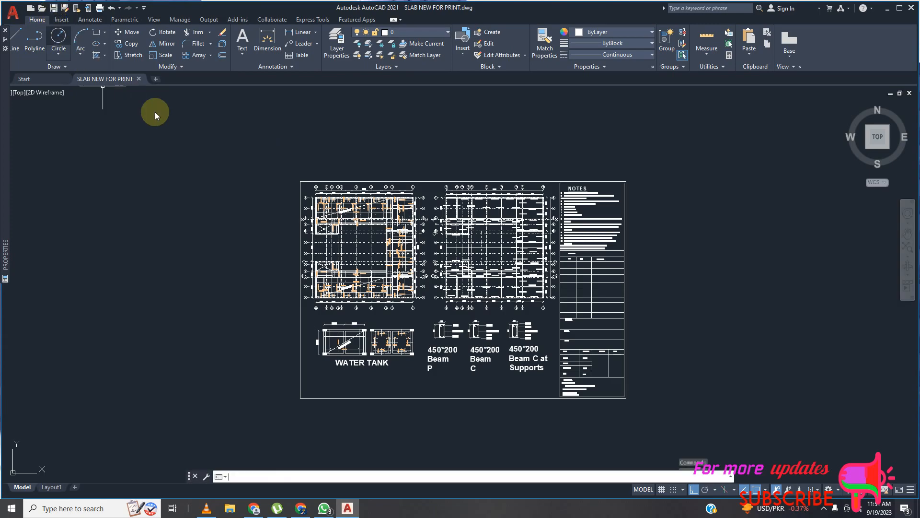
{"action": "left_click", "coordinate": [911, 9]}
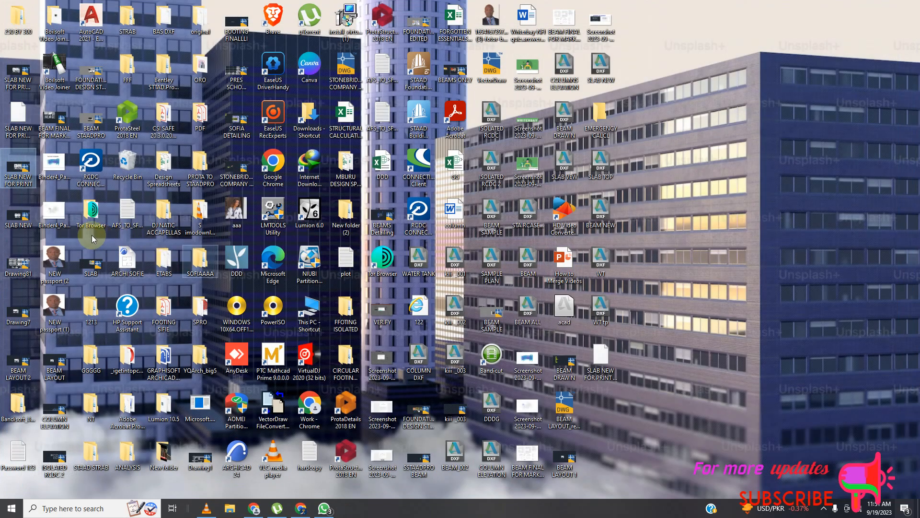
{"action": "mouse_move", "coordinate": [24, 190]}
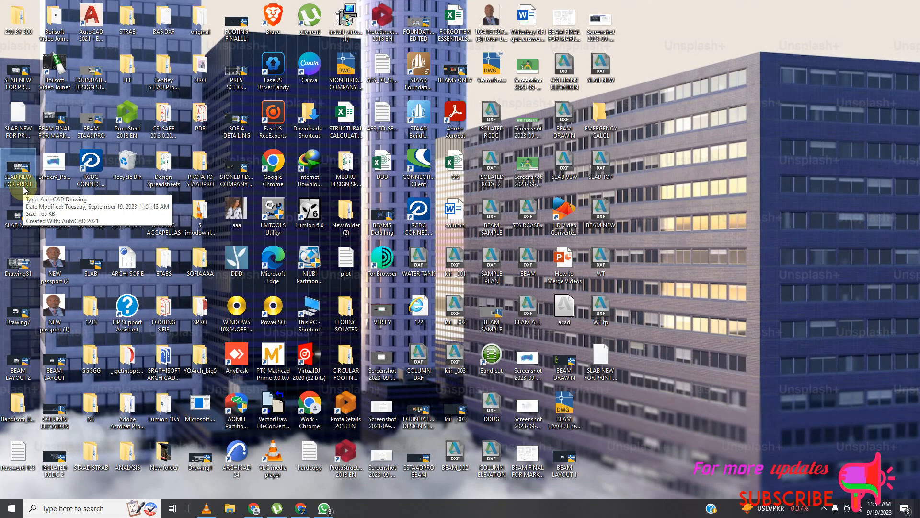
Launch ARCHICAD 24 and create a new project from ARCHICAD 24 Template.tpl with the last used work environment profile
{"action": "left_click", "coordinate": [242, 457]}
{"action": "double_click", "coordinate": [242, 458]}
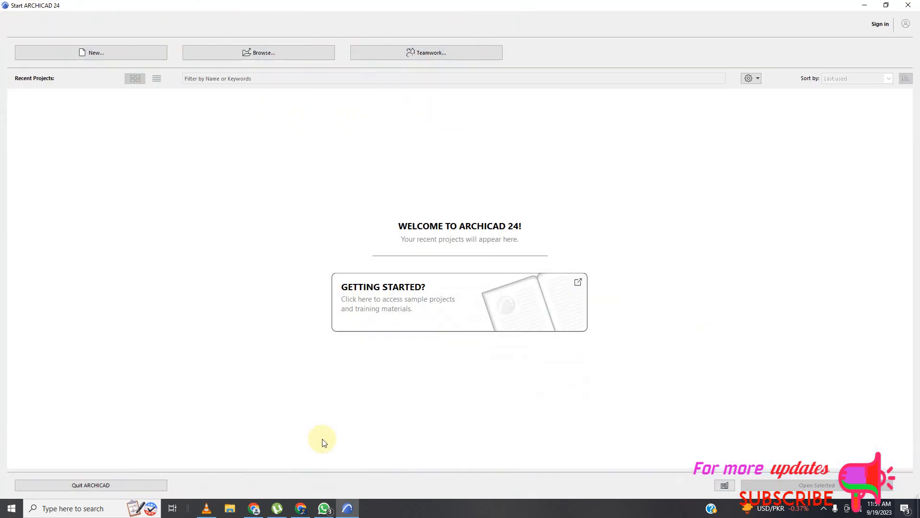
{"action": "left_click", "coordinate": [96, 53]}
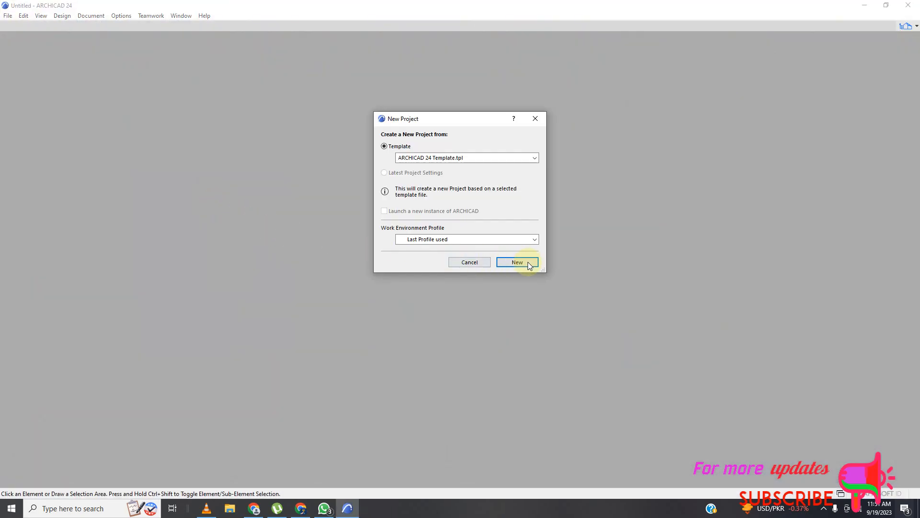
{"action": "left_click", "coordinate": [531, 260]}
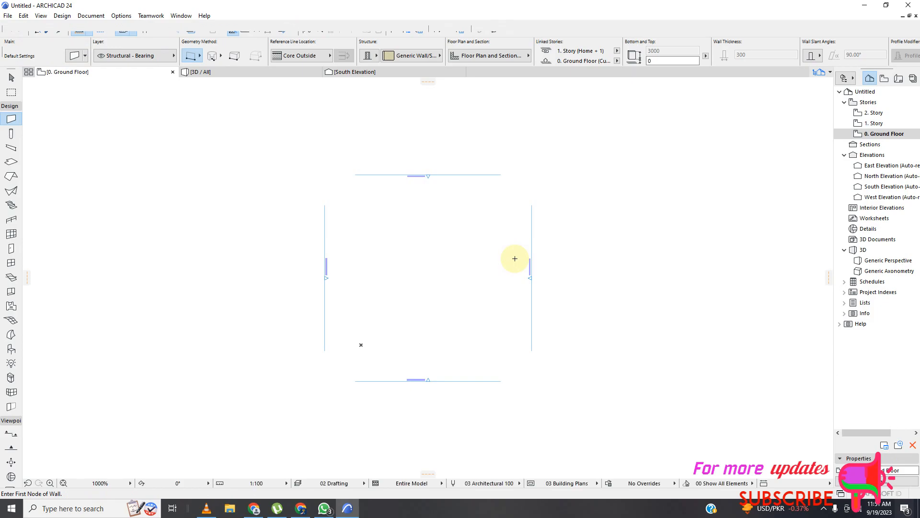
Start merging a DWG file into the project and open SLAB NEW FOR PRINT from the Desktop
{"action": "left_click", "coordinate": [7, 16]}
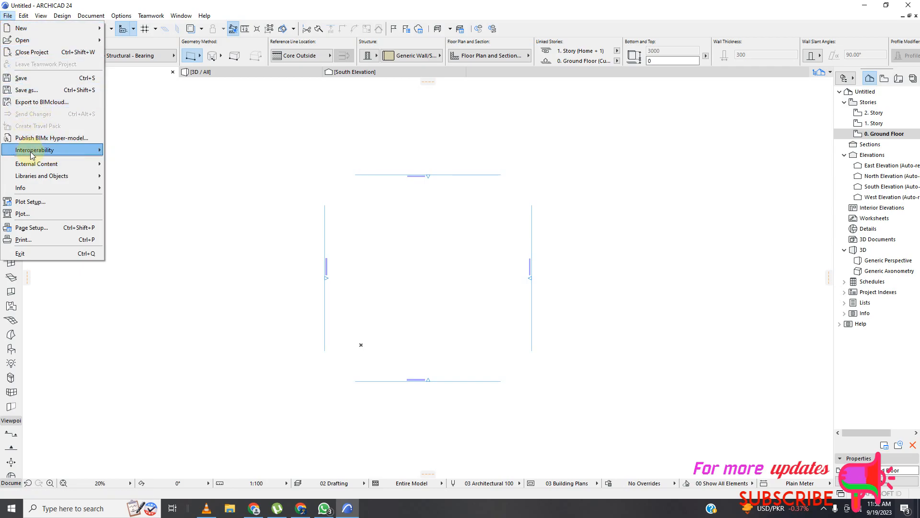
{"action": "mouse_move", "coordinate": [33, 153]}
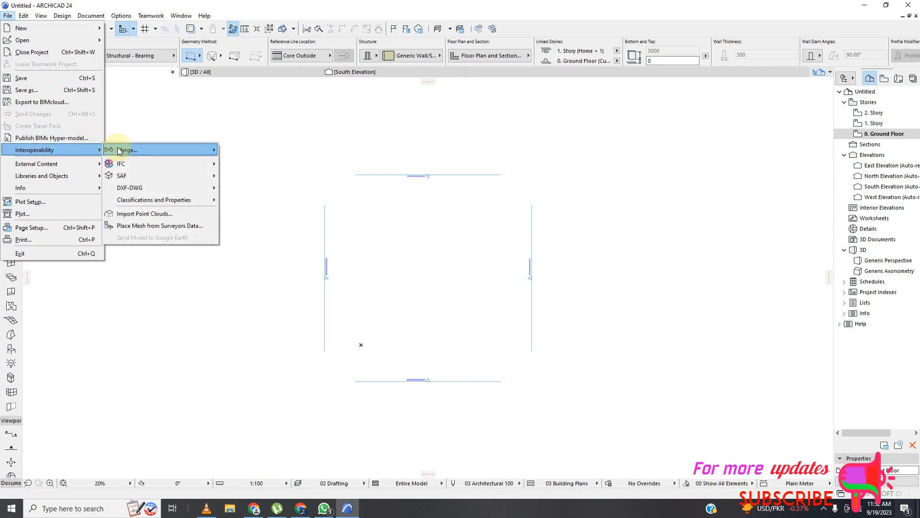
{"action": "mouse_move", "coordinate": [139, 152]}
{"action": "left_click", "coordinate": [253, 150]}
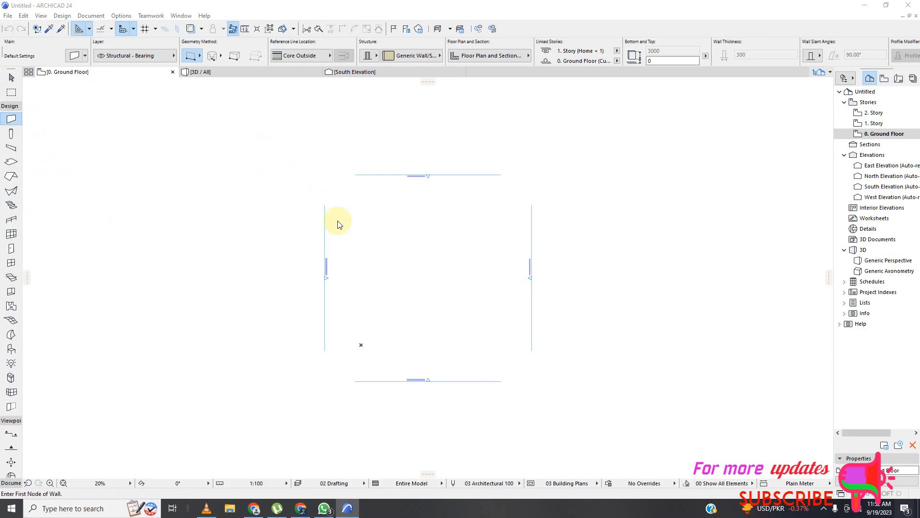
{"action": "left_click", "coordinate": [350, 175]}
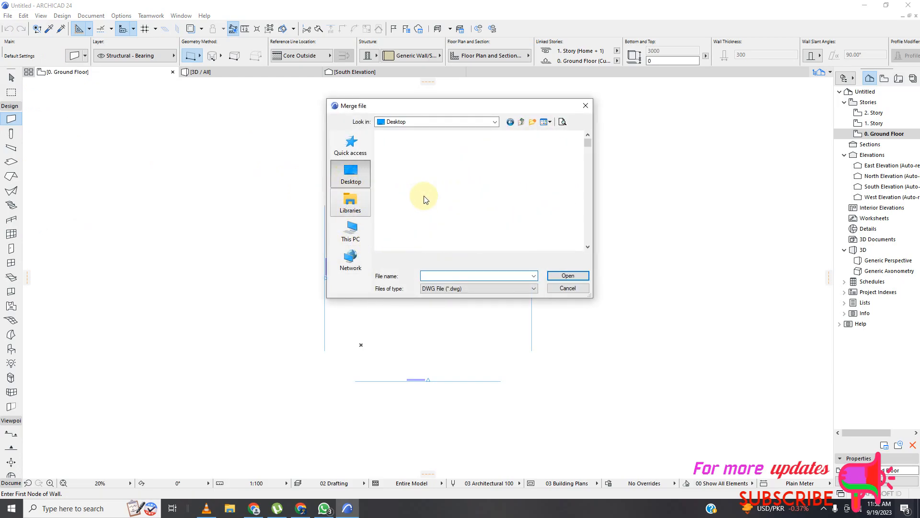
{"action": "scroll", "coordinate": [445, 213], "scroll_direction": "down", "scroll_amount": 1}
{"action": "scroll", "coordinate": [441, 211], "scroll_direction": "down", "scroll_amount": 10}
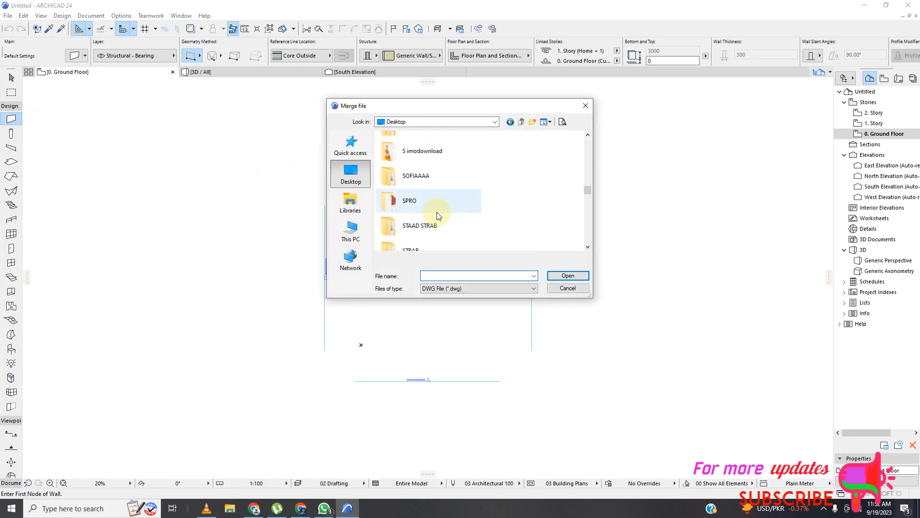
{"action": "scroll", "coordinate": [433, 207], "scroll_direction": "down", "scroll_amount": 3}
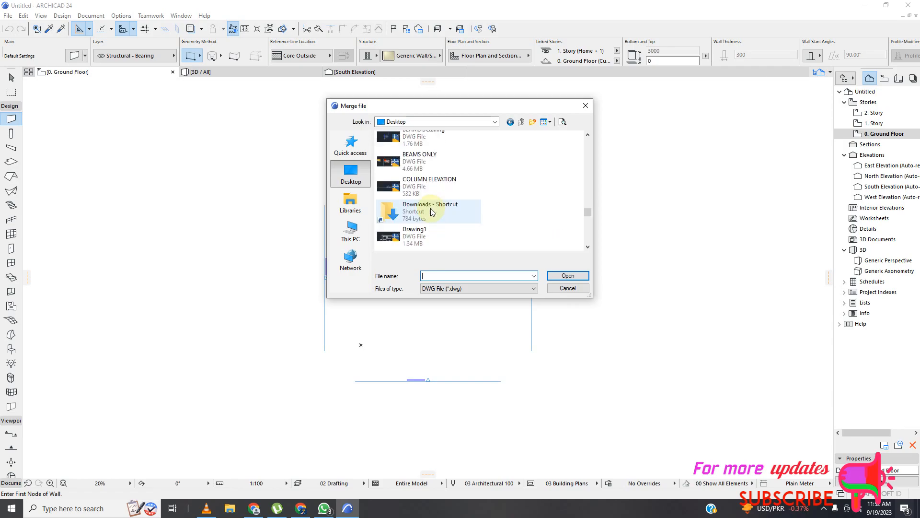
{"action": "scroll", "coordinate": [424, 215], "scroll_direction": "down", "scroll_amount": 5}
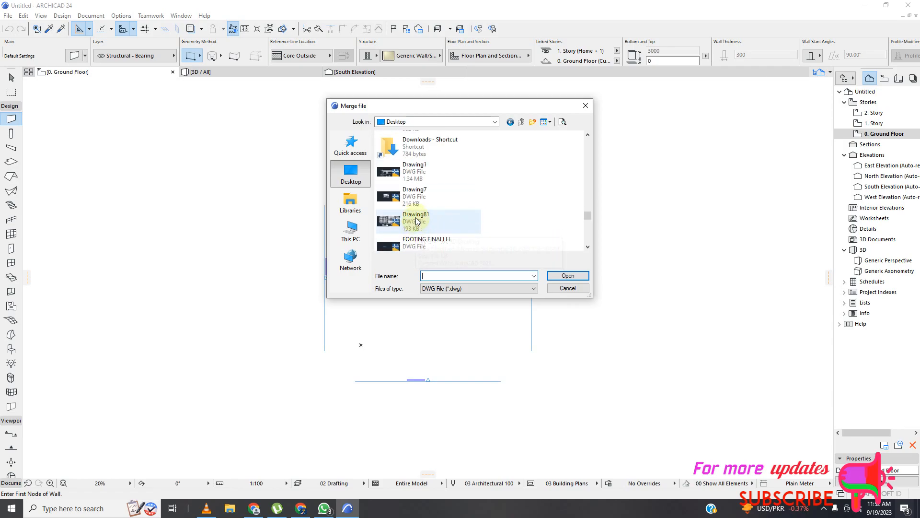
{"action": "scroll", "coordinate": [421, 225], "scroll_direction": "down", "scroll_amount": 4}
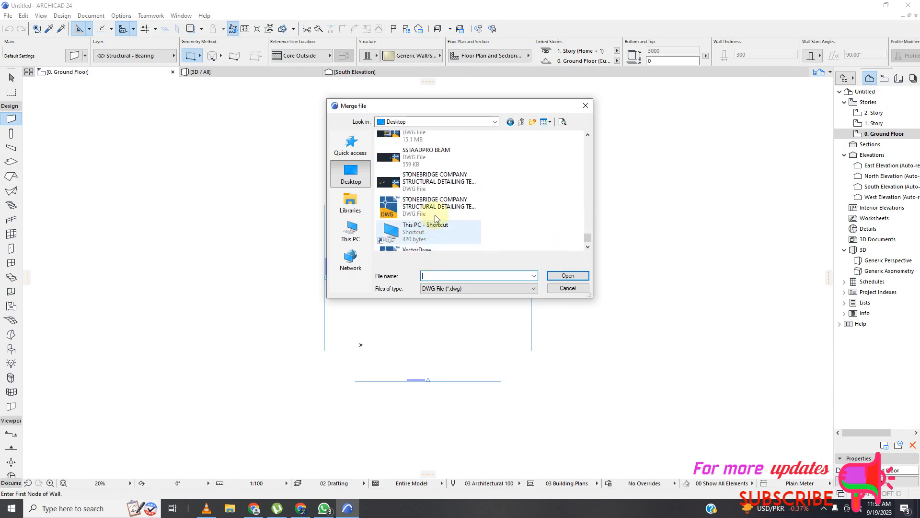
{"action": "scroll", "coordinate": [434, 225], "scroll_direction": "up", "scroll_amount": 3}
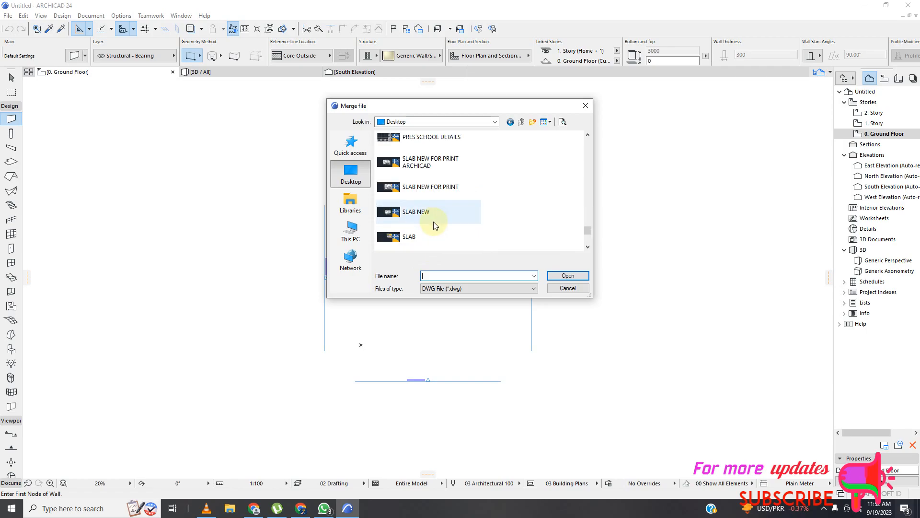
{"action": "left_click", "coordinate": [429, 192]}
{"action": "left_click", "coordinate": [568, 276]}
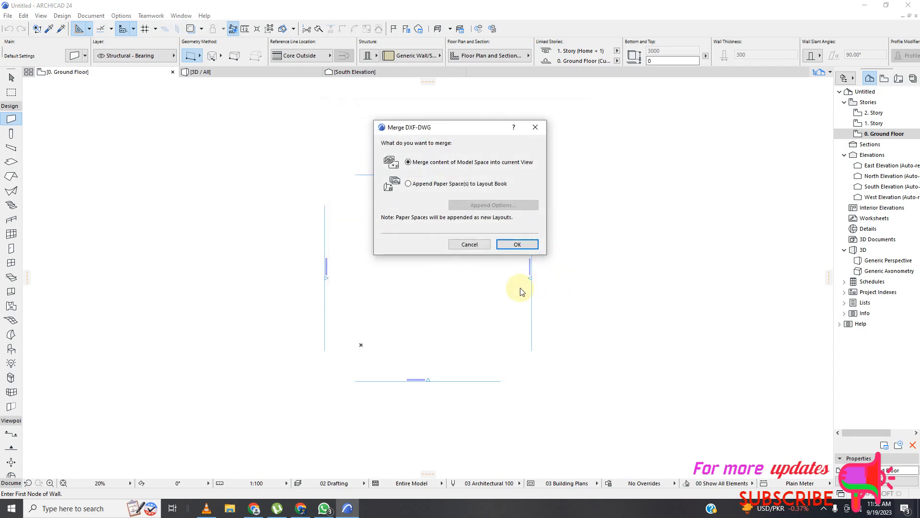
Merge the model space into the Ground Floor view at scale 1.00 for editable import, skipping all missing references and keeping the layer selection
{"action": "left_click", "coordinate": [518, 244]}
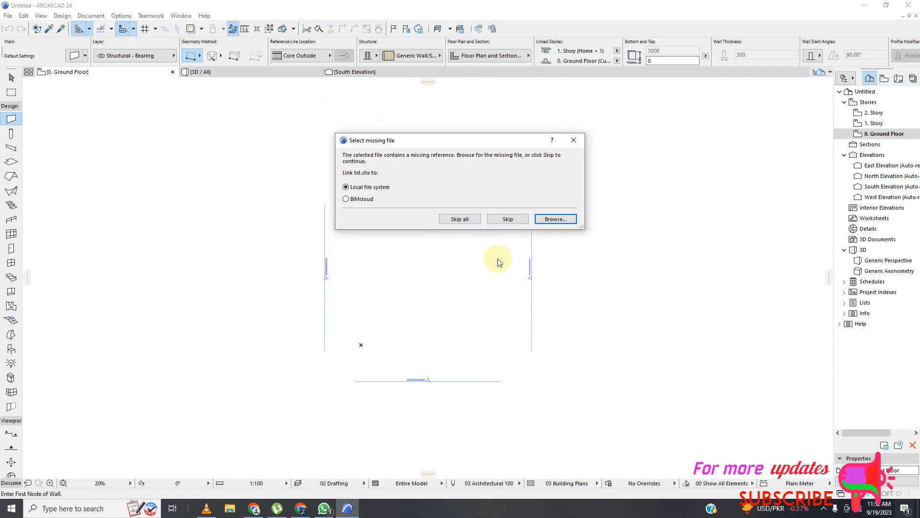
{"action": "left_click", "coordinate": [450, 219]}
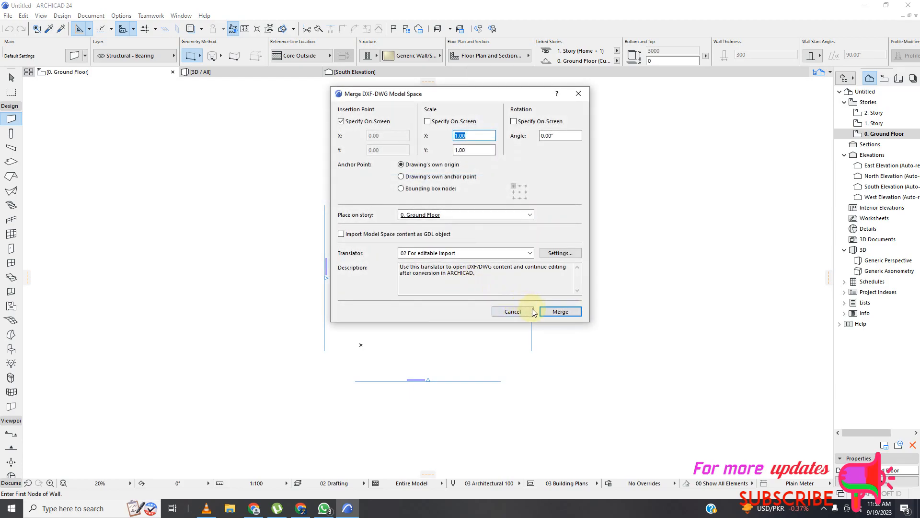
{"action": "left_click", "coordinate": [560, 312]}
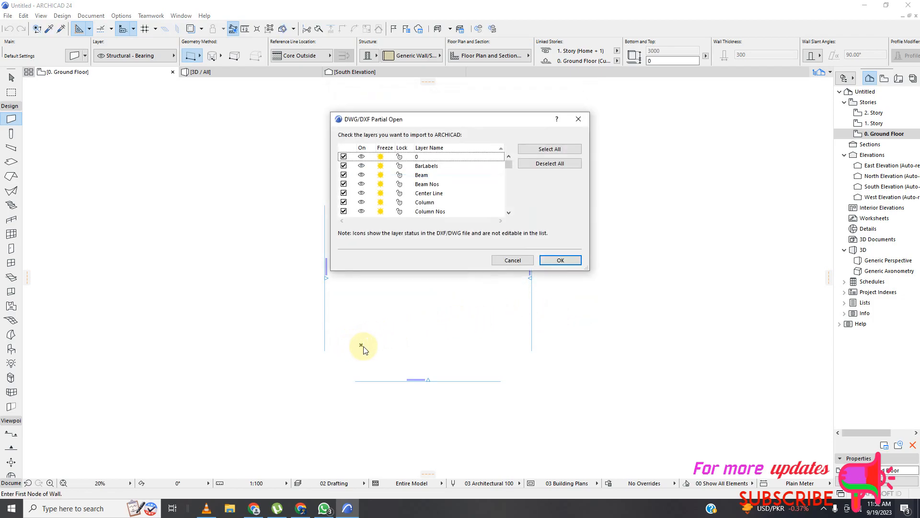
{"action": "left_click", "coordinate": [559, 260]}
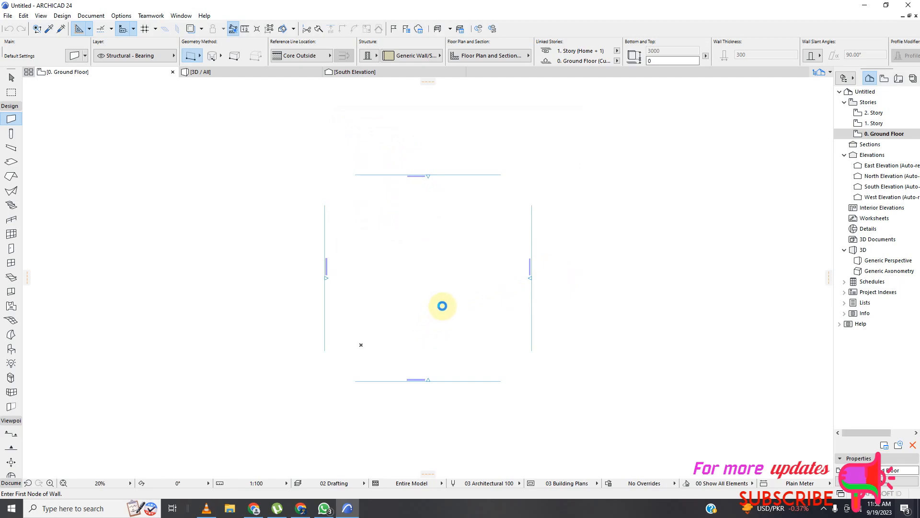
Examine the merged slab drawing and the dimensions between its grid lines, down to the lower bays at grids F to J
{"action": "scroll", "coordinate": [438, 274], "scroll_direction": "down", "scroll_amount": 10}
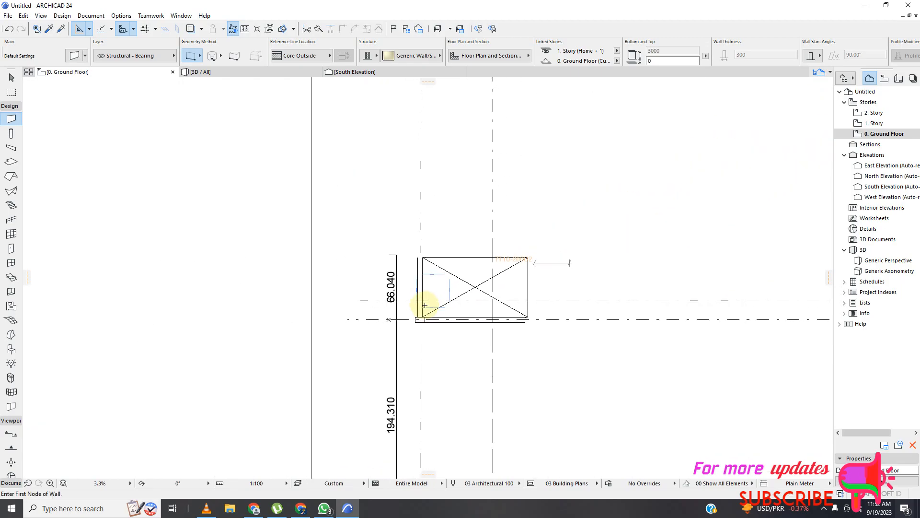
{"action": "scroll", "coordinate": [412, 314], "scroll_direction": "up", "scroll_amount": 4}
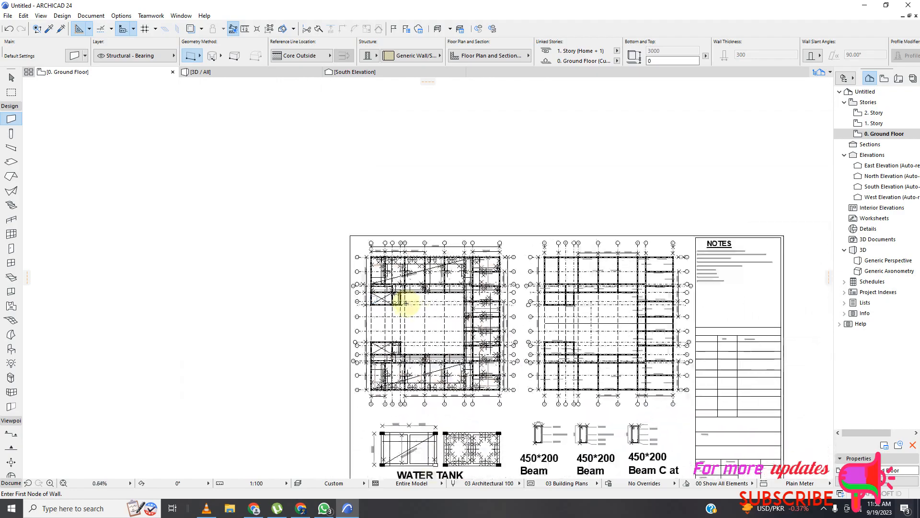
{"action": "scroll", "coordinate": [445, 263], "scroll_direction": "up", "scroll_amount": 4}
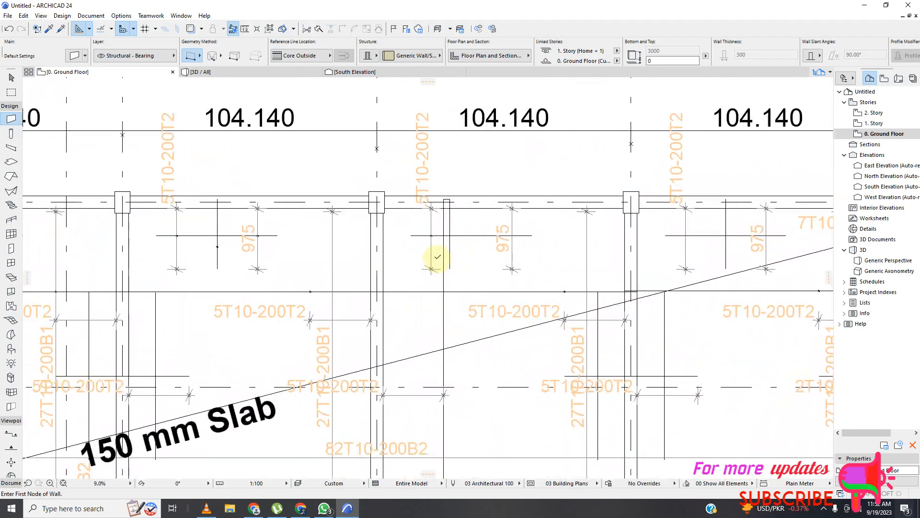
{"action": "scroll", "coordinate": [421, 219], "scroll_direction": "down", "scroll_amount": 3}
{"action": "scroll", "coordinate": [420, 217], "scroll_direction": "down", "scroll_amount": 2}
{"action": "scroll", "coordinate": [501, 369], "scroll_direction": "up", "scroll_amount": 3}
{"action": "scroll", "coordinate": [513, 355], "scroll_direction": "up", "scroll_amount": 2}
{"action": "scroll", "coordinate": [507, 348], "scroll_direction": "up", "scroll_amount": 2}
{"action": "scroll", "coordinate": [527, 338], "scroll_direction": "down", "scroll_amount": 2}
{"action": "scroll", "coordinate": [351, 443], "scroll_direction": "up", "scroll_amount": 2}
{"action": "scroll", "coordinate": [379, 422], "scroll_direction": "down", "scroll_amount": 3}
{"action": "scroll", "coordinate": [380, 419], "scroll_direction": "up", "scroll_amount": 2}
{"action": "scroll", "coordinate": [408, 398], "scroll_direction": "down", "scroll_amount": 2}
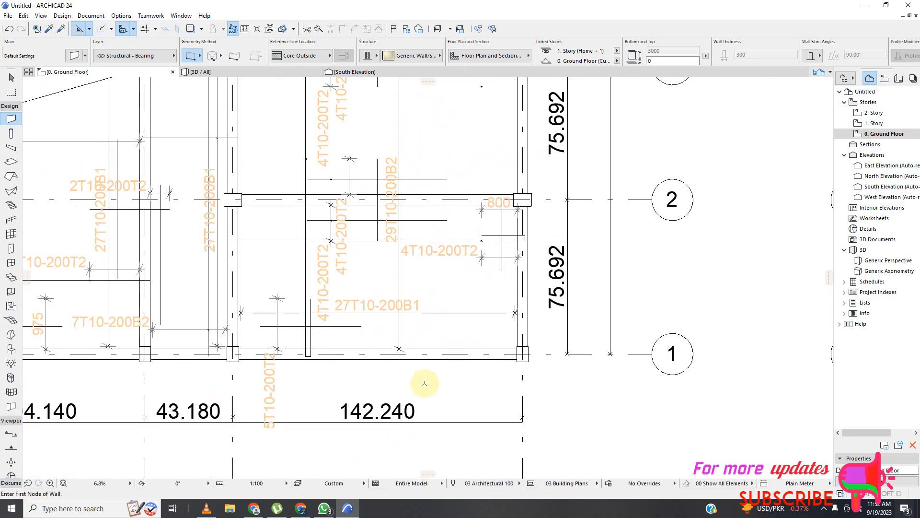
{"action": "scroll", "coordinate": [425, 383], "scroll_direction": "down", "scroll_amount": 3}
{"action": "scroll", "coordinate": [412, 408], "scroll_direction": "up", "scroll_amount": 3}
{"action": "scroll", "coordinate": [417, 388], "scroll_direction": "down", "scroll_amount": 1}
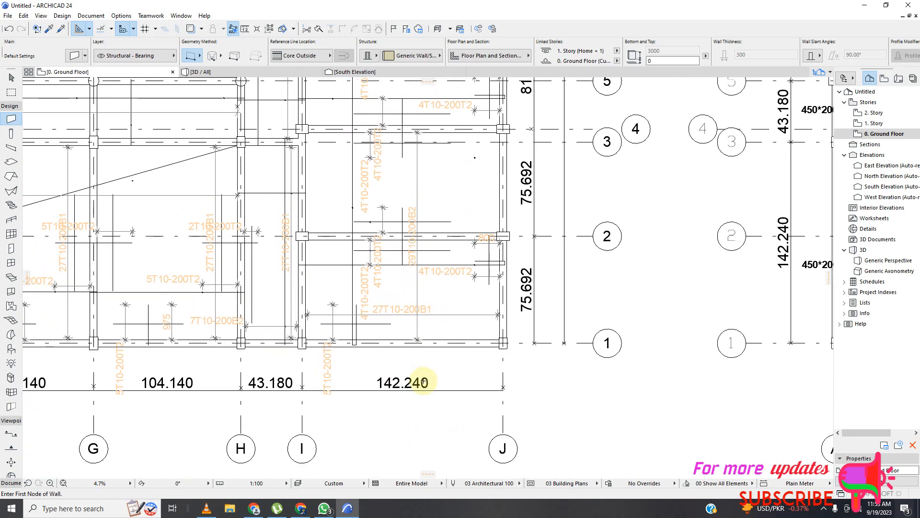
{"action": "scroll", "coordinate": [425, 381], "scroll_direction": "down", "scroll_amount": 2}
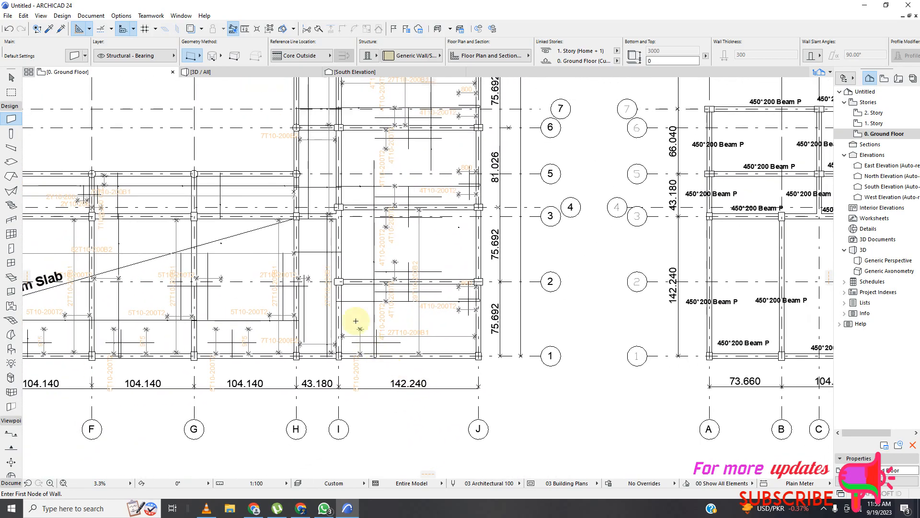
Check the length unit and decimals in the project's working units, and compare them with the dimension between grids I and J
{"action": "left_click", "coordinate": [122, 17]}
{"action": "mouse_move", "coordinate": [148, 108]}
{"action": "left_click", "coordinate": [242, 108]}
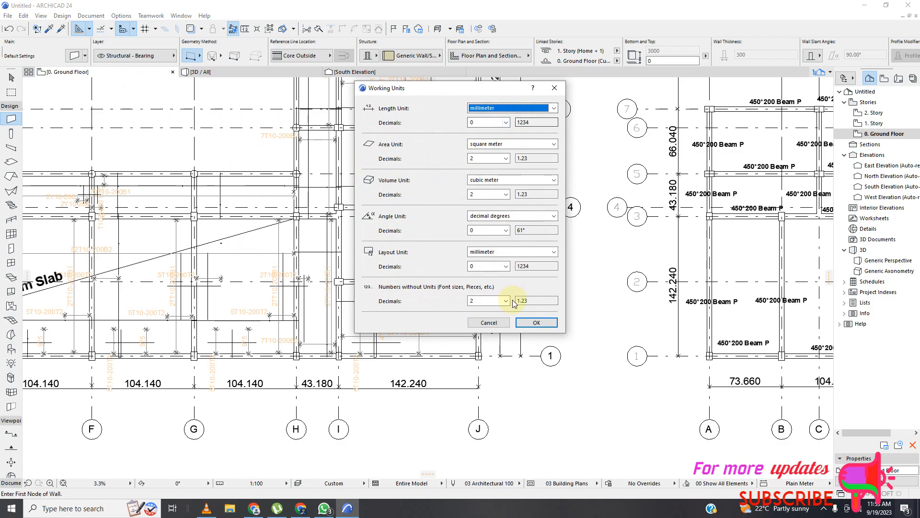
{"action": "left_click", "coordinate": [537, 322]}
{"action": "scroll", "coordinate": [388, 386], "scroll_direction": "up", "scroll_amount": 5}
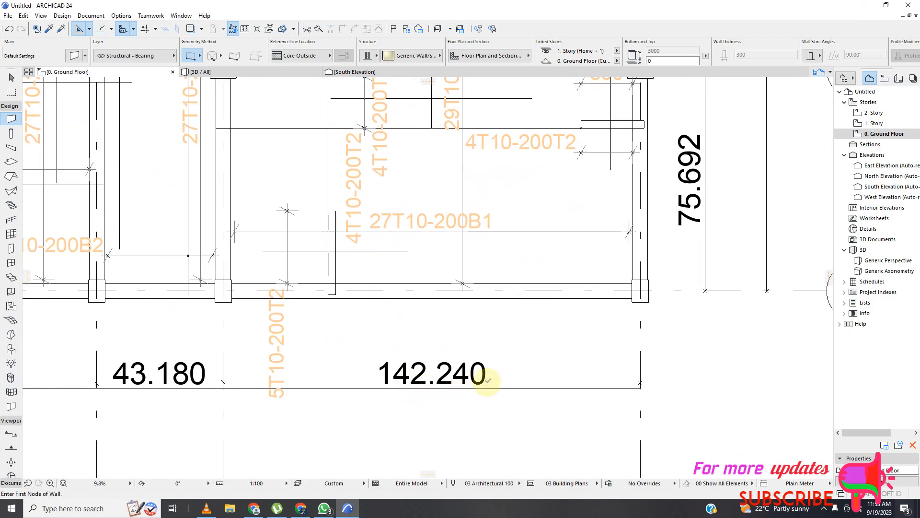
Enclose the whole merged drawing sheet in a marquee and select all elements inside it
{"action": "scroll", "coordinate": [488, 383], "scroll_direction": "down", "scroll_amount": 7}
{"action": "scroll", "coordinate": [427, 355], "scroll_direction": "down", "scroll_amount": 6}
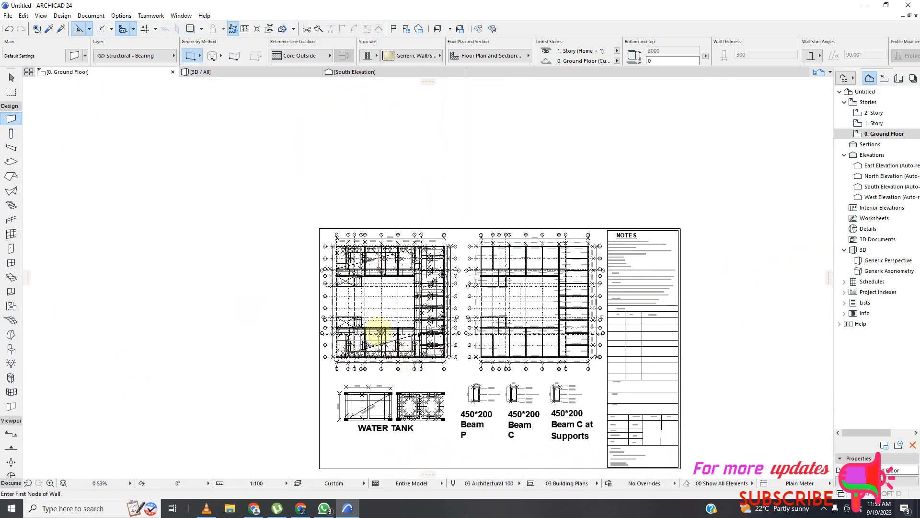
{"action": "scroll", "coordinate": [435, 299], "scroll_direction": "down", "scroll_amount": 1}
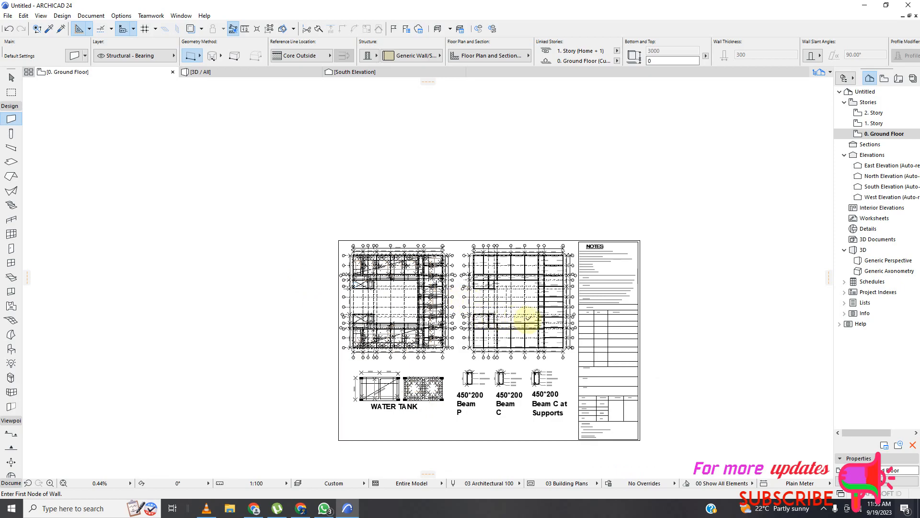
{"action": "left_click_drag", "start_coordinate": [659, 229], "coordinate": [325, 452], "text": "shift"}
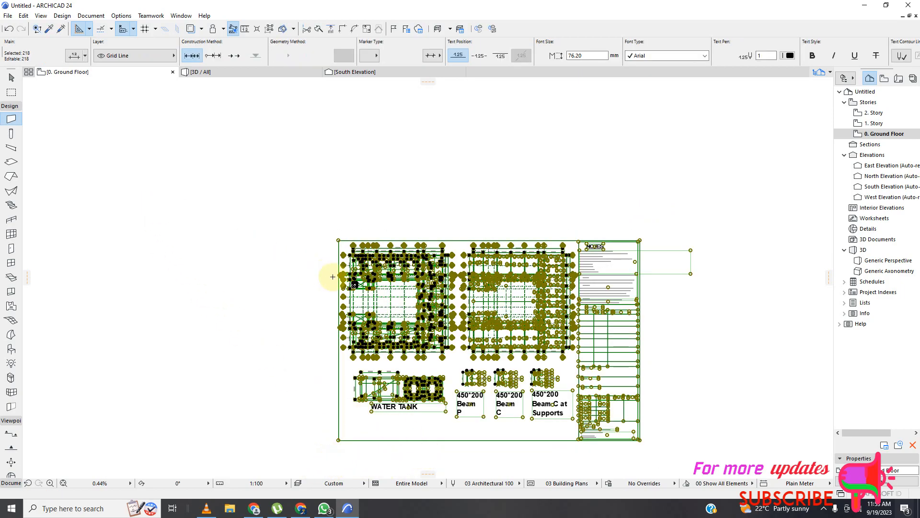
{"action": "key", "text": "Escape"}
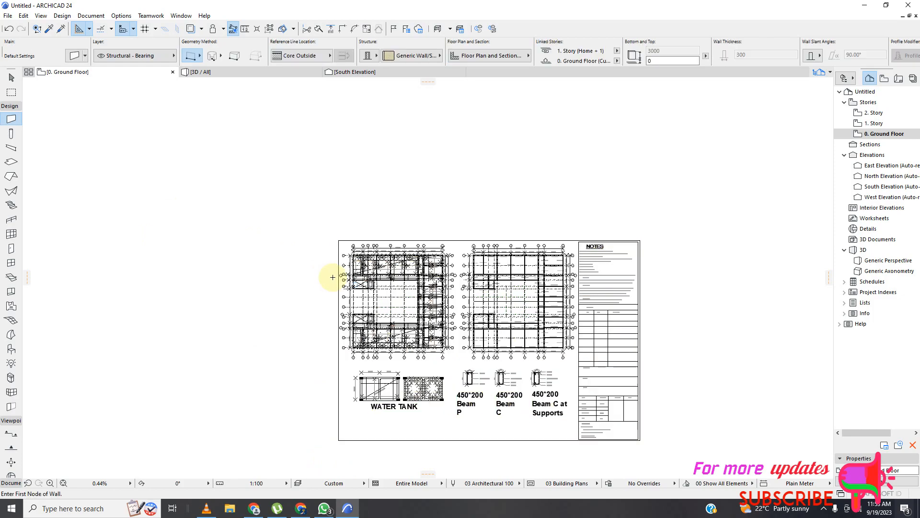
{"action": "left_click", "coordinate": [11, 93]}
{"action": "left_click", "coordinate": [331, 226]}
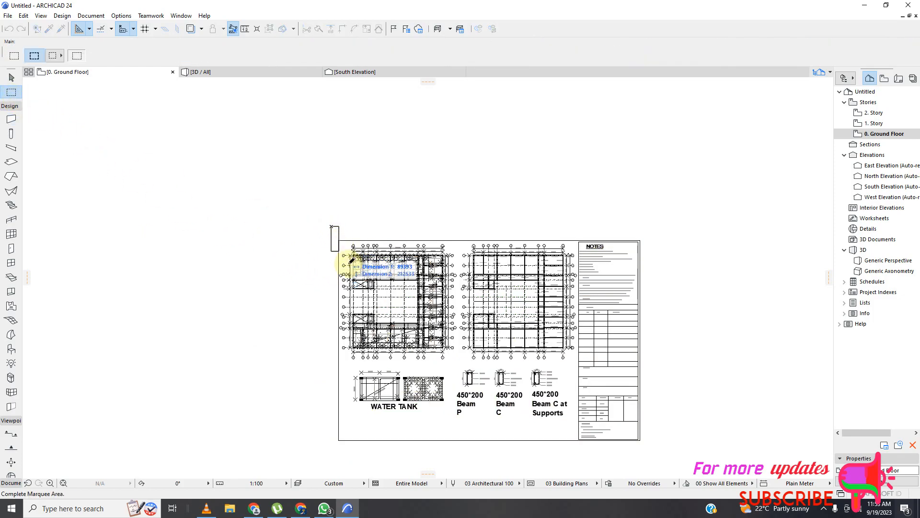
{"action": "left_click", "coordinate": [653, 453]}
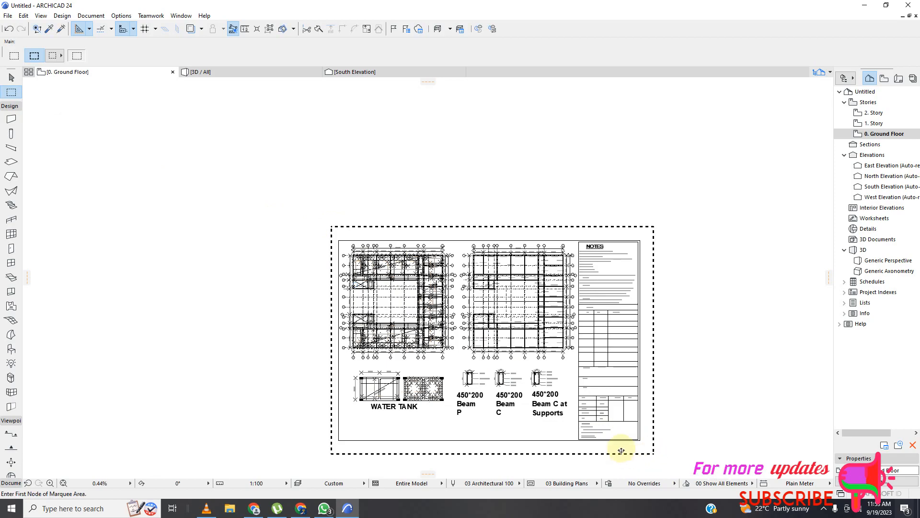
{"action": "key", "text": "ctrl+a"}
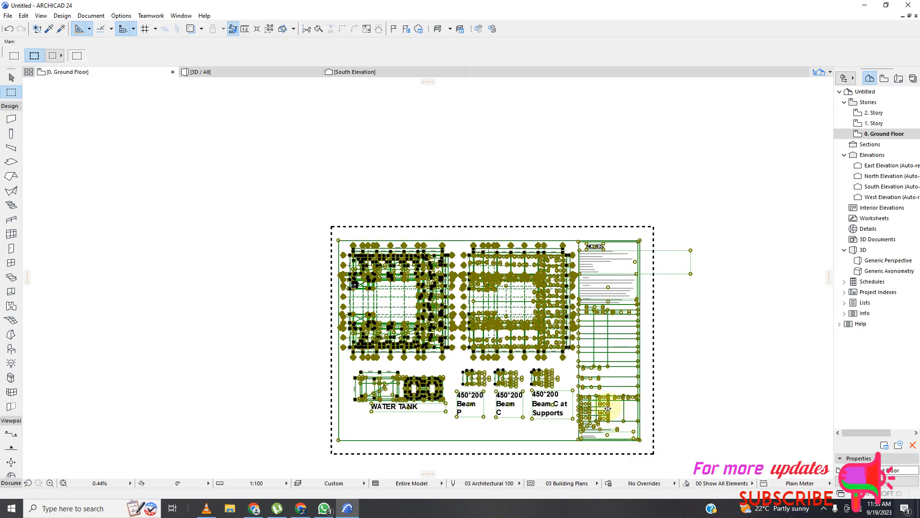
Start a graphically defined Resize of the selection that also affects element thickness, library parts, all text entities, and all arrows and markers
{"action": "scroll", "coordinate": [456, 339], "scroll_direction": "down", "scroll_amount": 2}
{"action": "scroll", "coordinate": [448, 336], "scroll_direction": "up", "scroll_amount": 4}
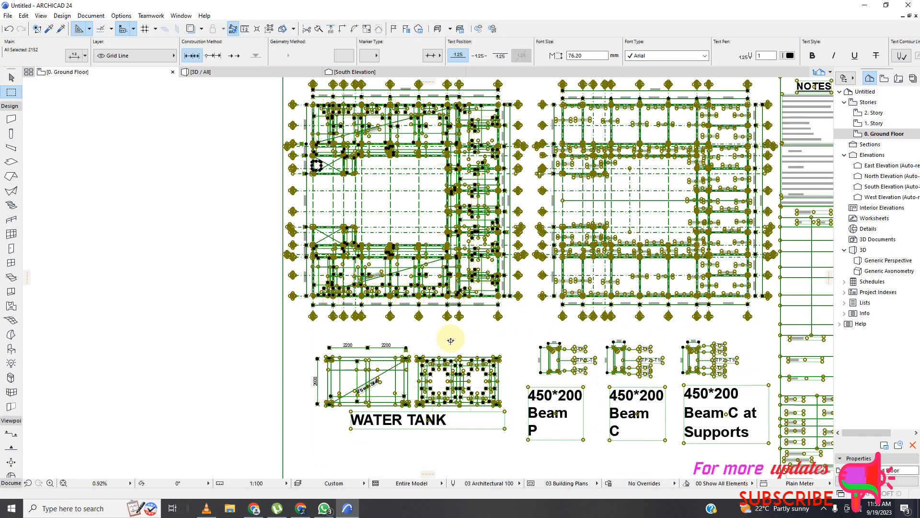
{"action": "scroll", "coordinate": [472, 312], "scroll_direction": "up", "scroll_amount": 2}
{"action": "scroll", "coordinate": [419, 279], "scroll_direction": "up", "scroll_amount": 1}
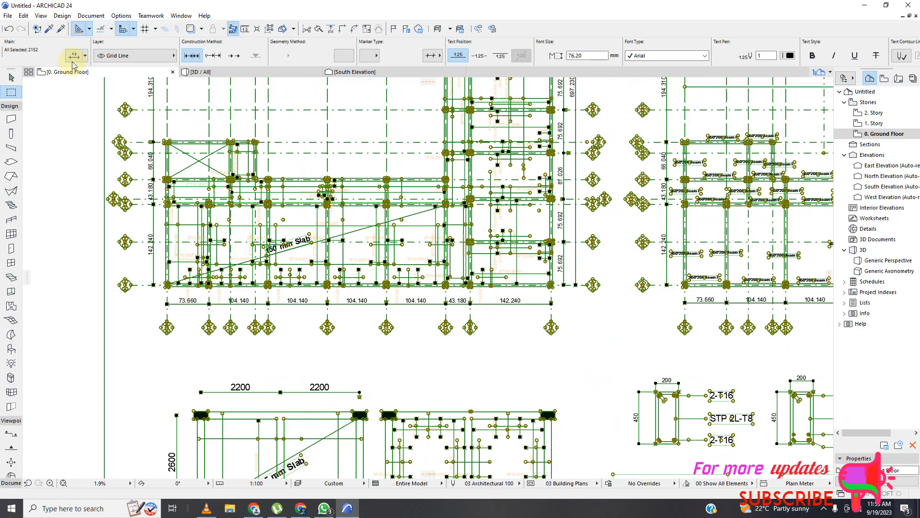
{"action": "left_click", "coordinate": [23, 15]}
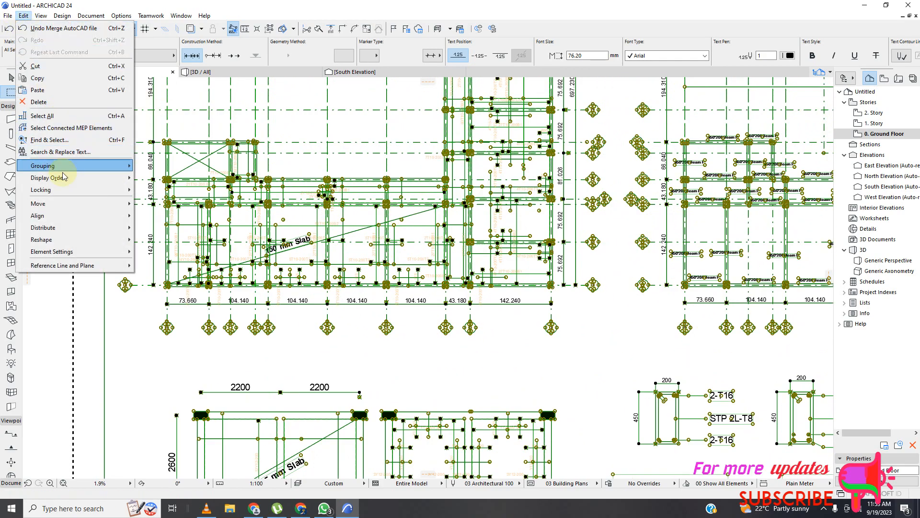
{"action": "mouse_move", "coordinate": [82, 243]}
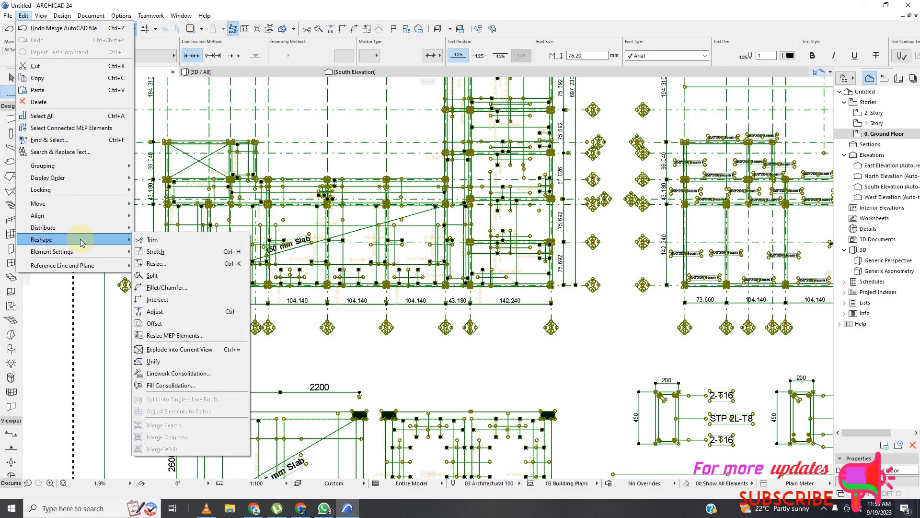
{"action": "left_click", "coordinate": [158, 264]}
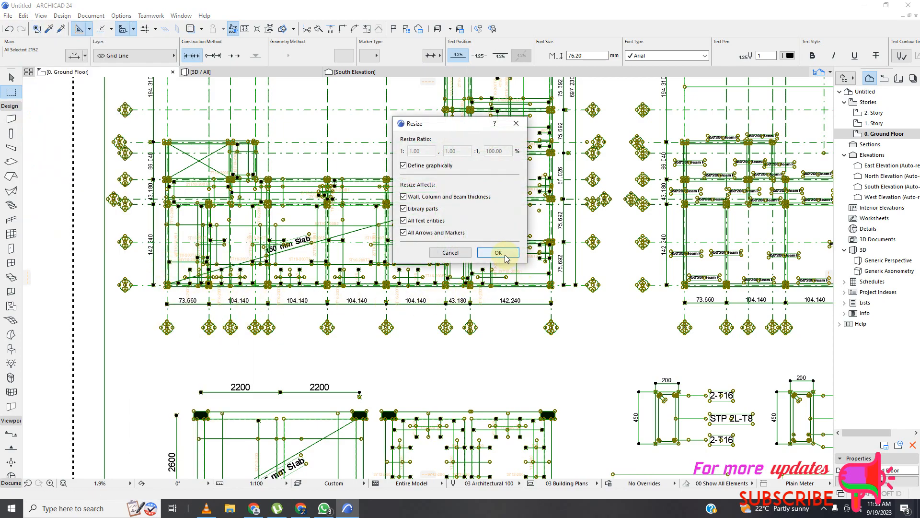
{"action": "left_click", "coordinate": [505, 255]}
Scale the selection from grid I, using the distance to grid J as reference and 5600 mm as its new length
{"action": "scroll", "coordinate": [480, 308], "scroll_direction": "up", "scroll_amount": 5}
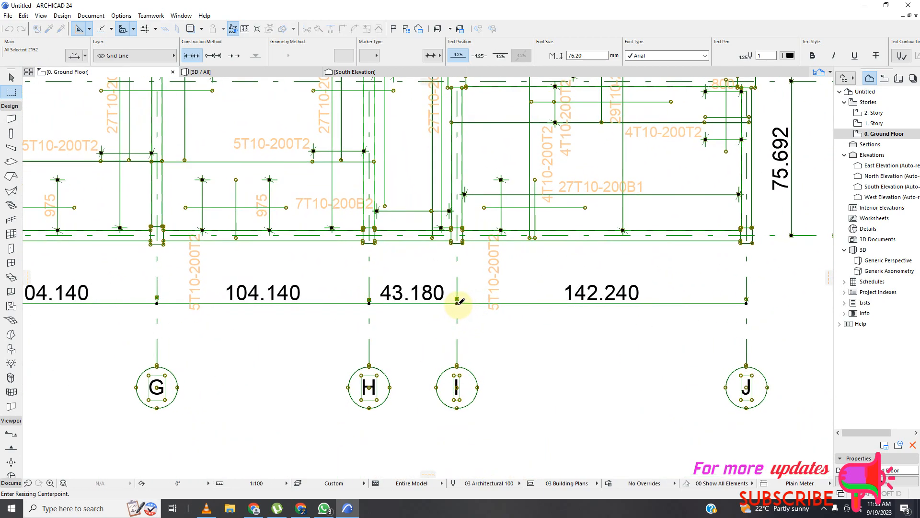
{"action": "left_click", "coordinate": [457, 301]}
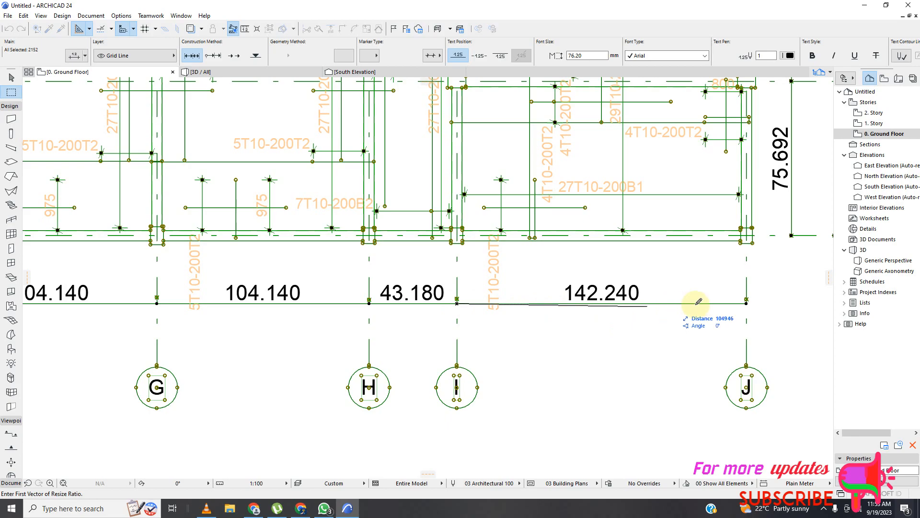
{"action": "left_click", "coordinate": [746, 301]}
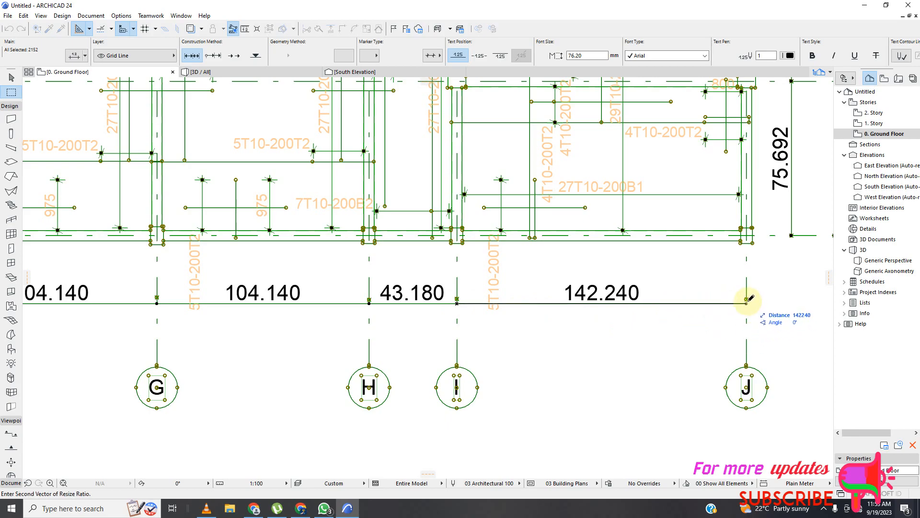
{"action": "type", "text": "56"}
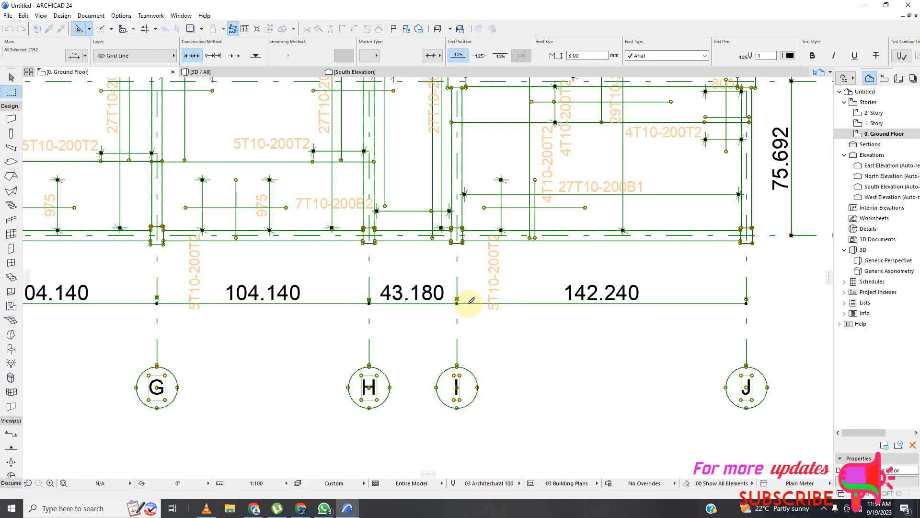
{"action": "key", "text": "Return"}
Examine the grid dimensions of the resized drawing, especially the bottom bays between grids G and J
{"action": "scroll", "coordinate": [481, 286], "scroll_direction": "up", "scroll_amount": 6}
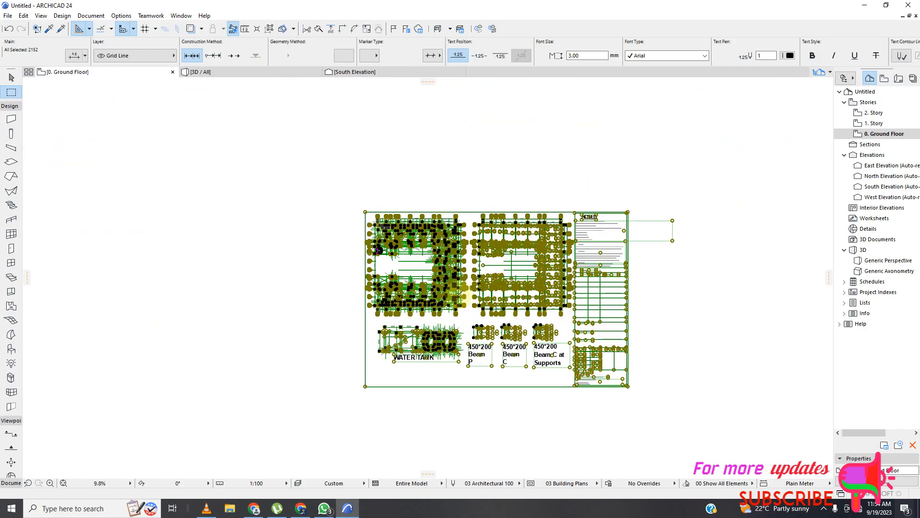
{"action": "scroll", "coordinate": [427, 304], "scroll_direction": "up", "scroll_amount": 6}
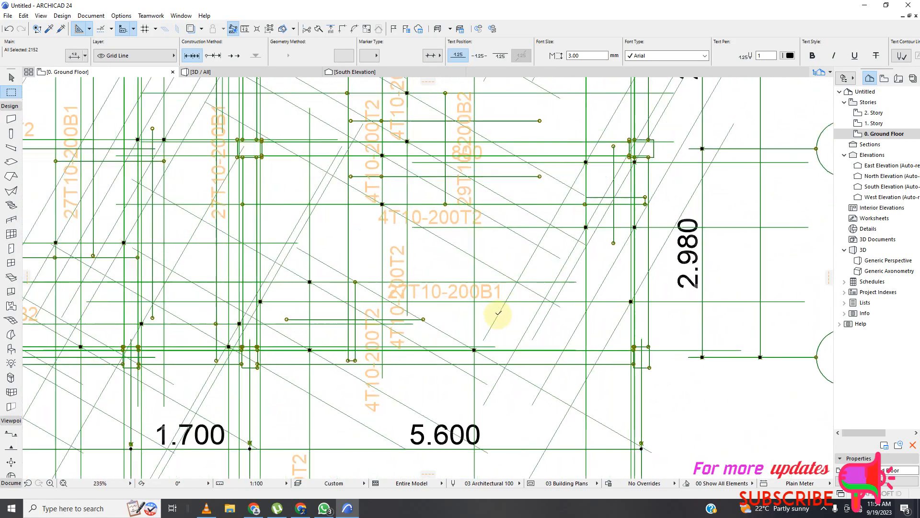
{"action": "scroll", "coordinate": [353, 292], "scroll_direction": "down", "scroll_amount": 3}
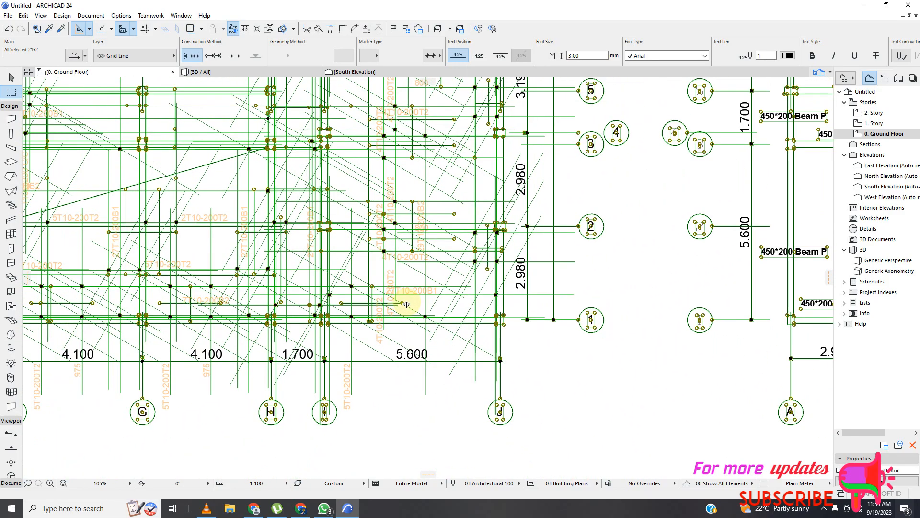
{"action": "scroll", "coordinate": [329, 298], "scroll_direction": "up", "scroll_amount": 3}
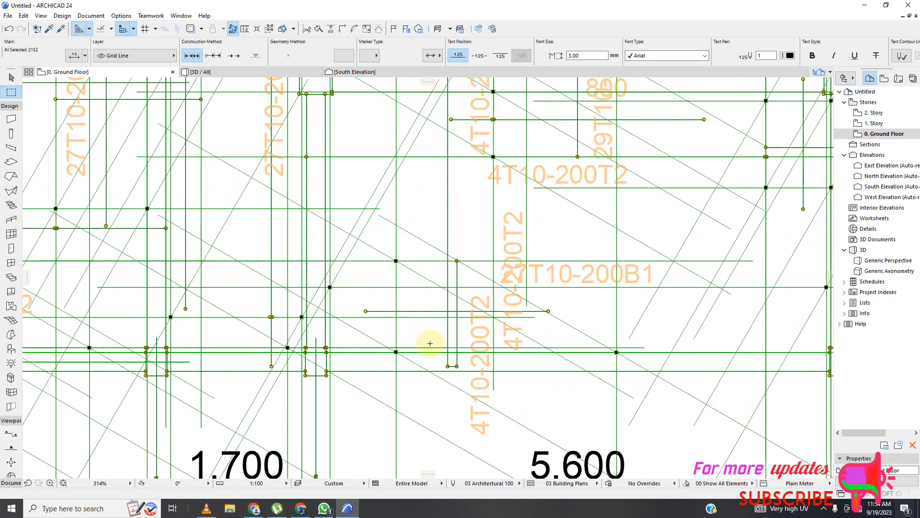
{"action": "scroll", "coordinate": [261, 346], "scroll_direction": "down", "scroll_amount": 2}
{"action": "scroll", "coordinate": [454, 422], "scroll_direction": "down", "scroll_amount": 2}
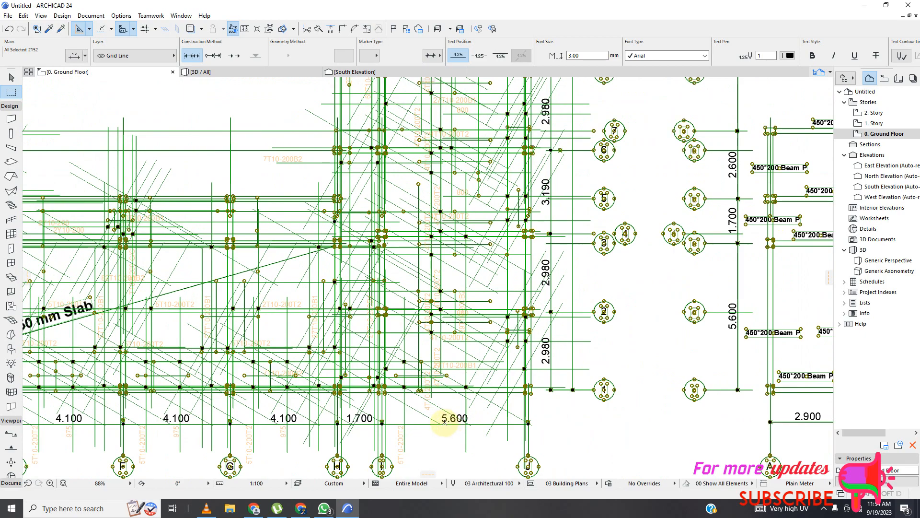
{"action": "scroll", "coordinate": [466, 426], "scroll_direction": "up", "scroll_amount": 3}
{"action": "scroll", "coordinate": [467, 425], "scroll_direction": "up", "scroll_amount": 3}
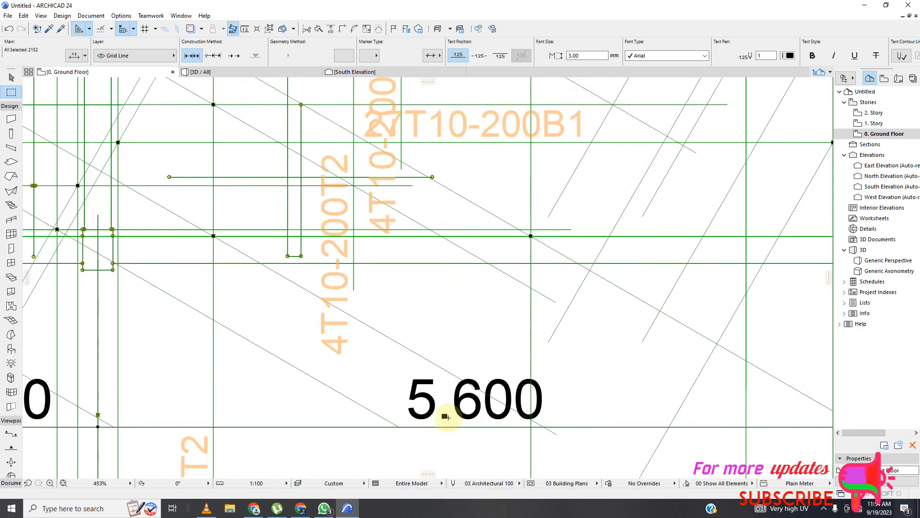
{"action": "scroll", "coordinate": [446, 416], "scroll_direction": "up", "scroll_amount": 2}
{"action": "scroll", "coordinate": [459, 364], "scroll_direction": "down", "scroll_amount": 2}
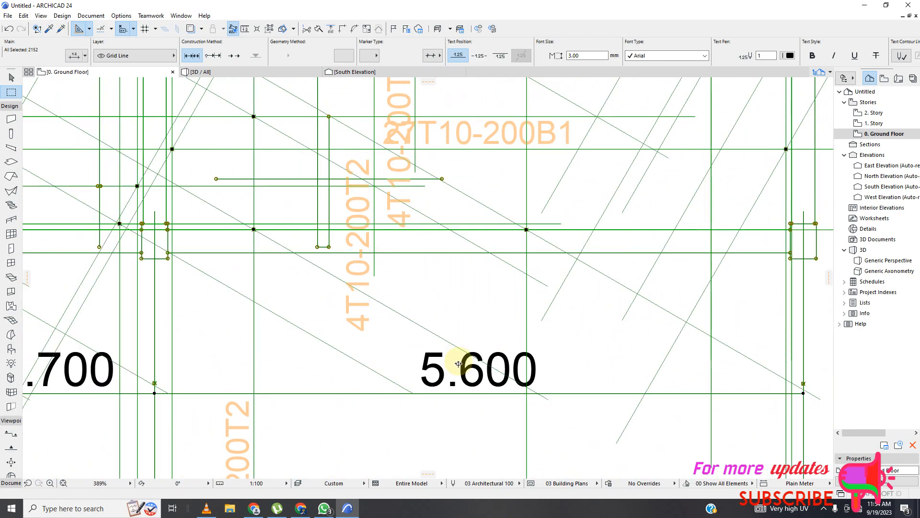
{"action": "scroll", "coordinate": [459, 364], "scroll_direction": "down", "scroll_amount": 3}
{"action": "scroll", "coordinate": [456, 369], "scroll_direction": "up", "scroll_amount": 1}
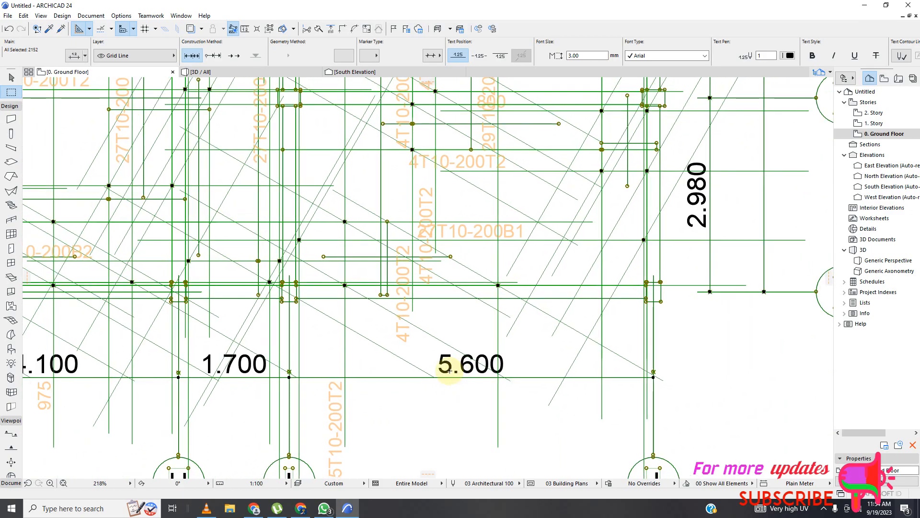
{"action": "scroll", "coordinate": [449, 369], "scroll_direction": "up", "scroll_amount": 5}
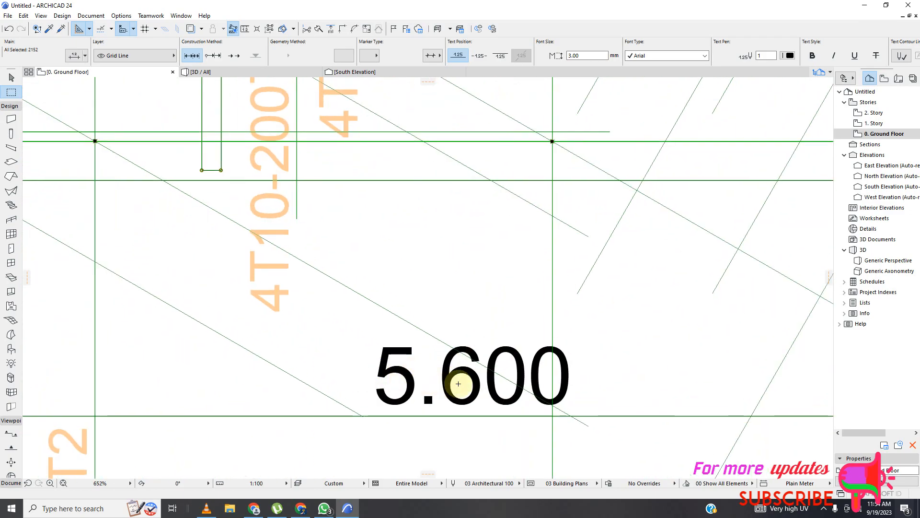
{"action": "scroll", "coordinate": [517, 405], "scroll_direction": "down", "scroll_amount": 6}
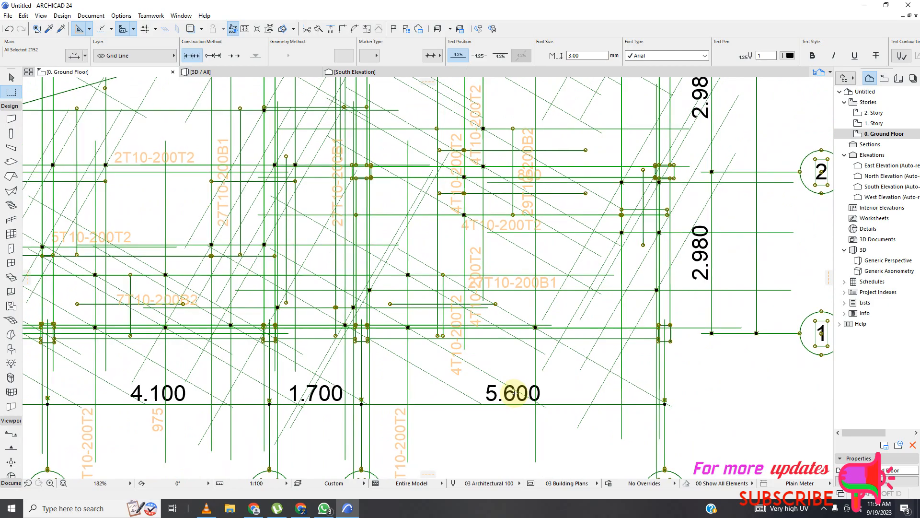
{"action": "scroll", "coordinate": [514, 393], "scroll_direction": "down", "scroll_amount": 2}
{"action": "scroll", "coordinate": [412, 307], "scroll_direction": "down", "scroll_amount": 3}
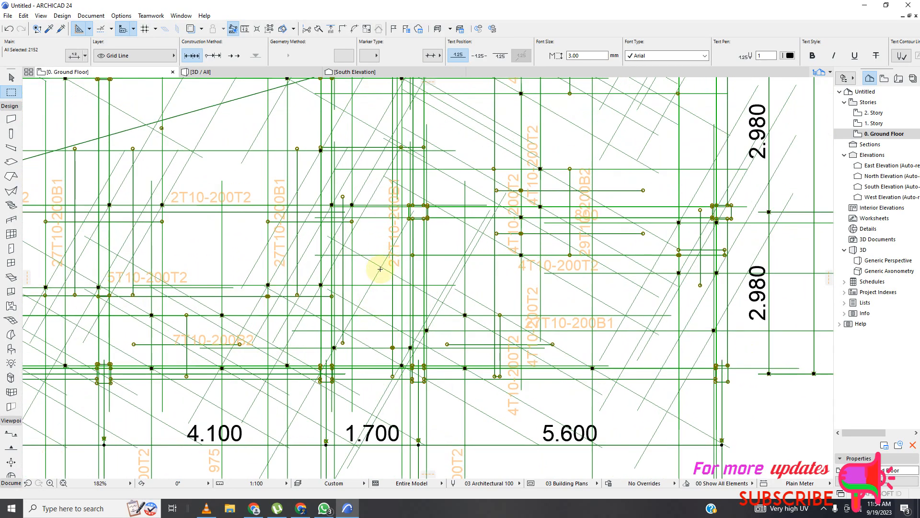
Examine the long stray lines around the reinforcement labels in the imported slab plan's lower bays and its bays between grids I and J
{"action": "scroll", "coordinate": [450, 318], "scroll_direction": "up", "scroll_amount": 3}
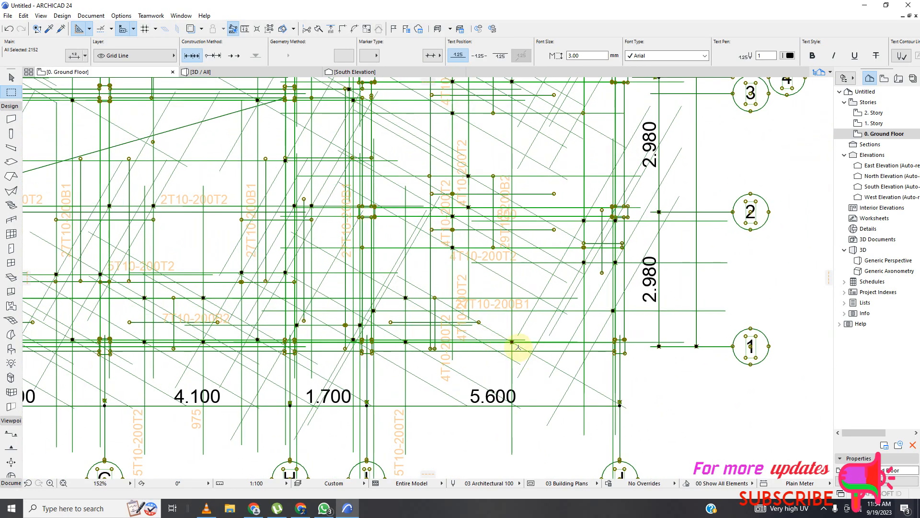
{"action": "scroll", "coordinate": [518, 347], "scroll_direction": "up", "scroll_amount": 2}
{"action": "scroll", "coordinate": [510, 342], "scroll_direction": "down", "scroll_amount": 2}
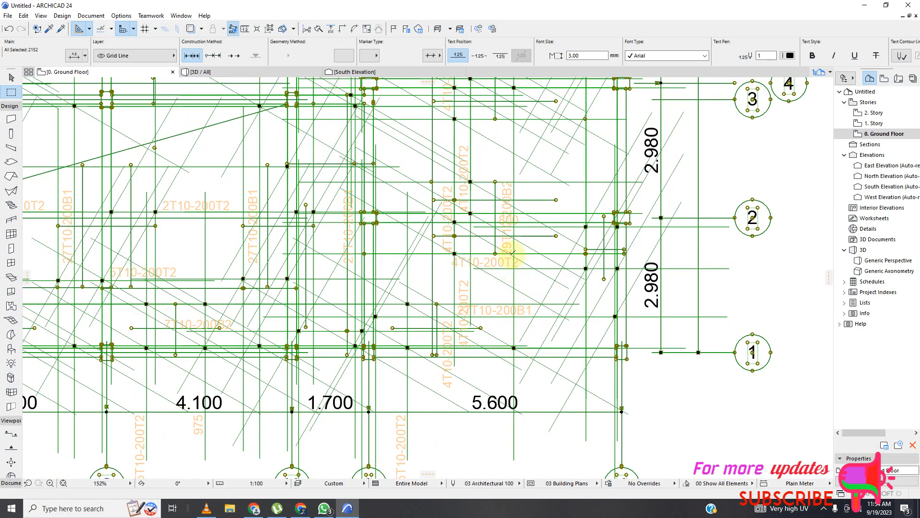
{"action": "scroll", "coordinate": [523, 356], "scroll_direction": "down", "scroll_amount": 1}
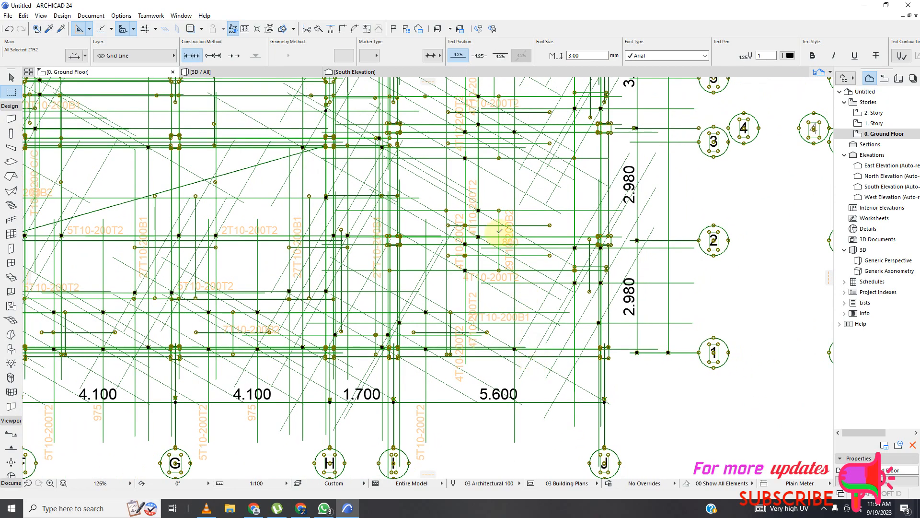
{"action": "scroll", "coordinate": [521, 267], "scroll_direction": "up", "scroll_amount": 2}
{"action": "scroll", "coordinate": [503, 244], "scroll_direction": "up", "scroll_amount": 4}
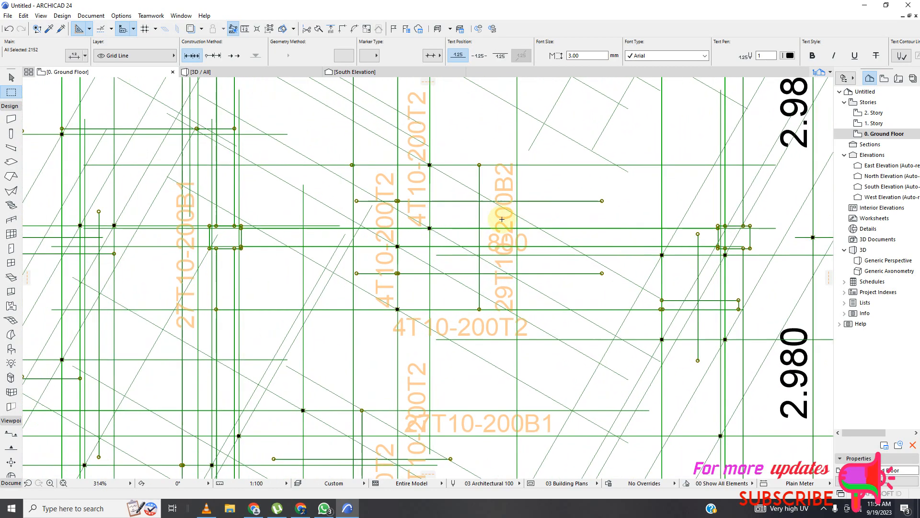
{"action": "scroll", "coordinate": [498, 295], "scroll_direction": "down", "scroll_amount": 5}
{"action": "scroll", "coordinate": [506, 127], "scroll_direction": "up", "scroll_amount": 4}
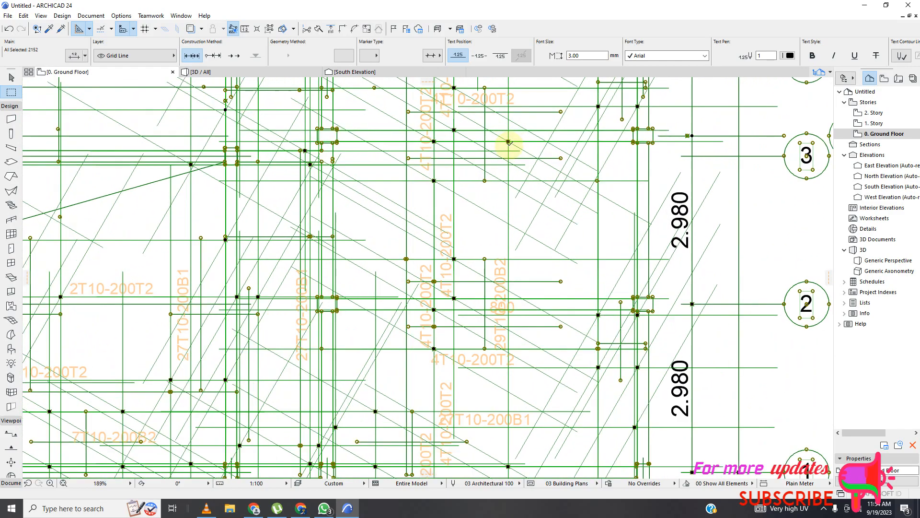
{"action": "scroll", "coordinate": [510, 192], "scroll_direction": "down", "scroll_amount": 5}
{"action": "scroll", "coordinate": [507, 272], "scroll_direction": "down", "scroll_amount": 3}
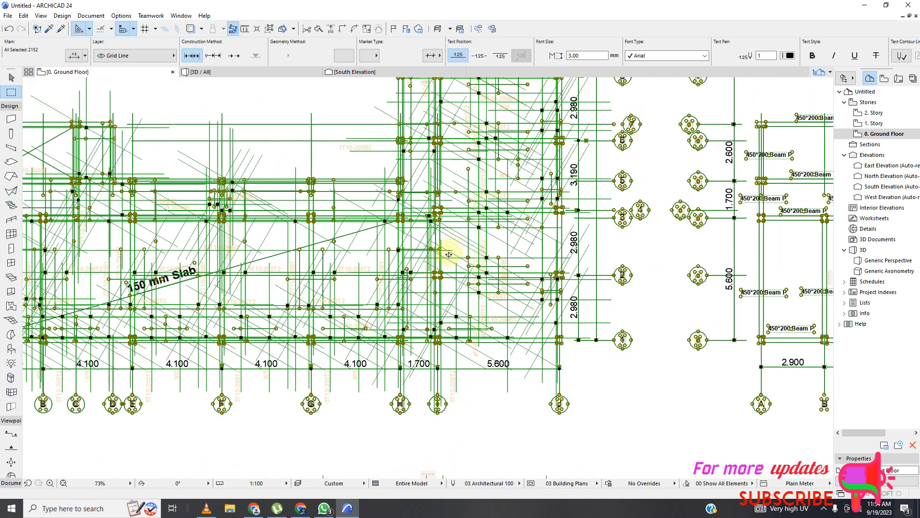
{"action": "scroll", "coordinate": [310, 238], "scroll_direction": "up", "scroll_amount": 4}
{"action": "scroll", "coordinate": [414, 253], "scroll_direction": "down", "scroll_amount": 2}
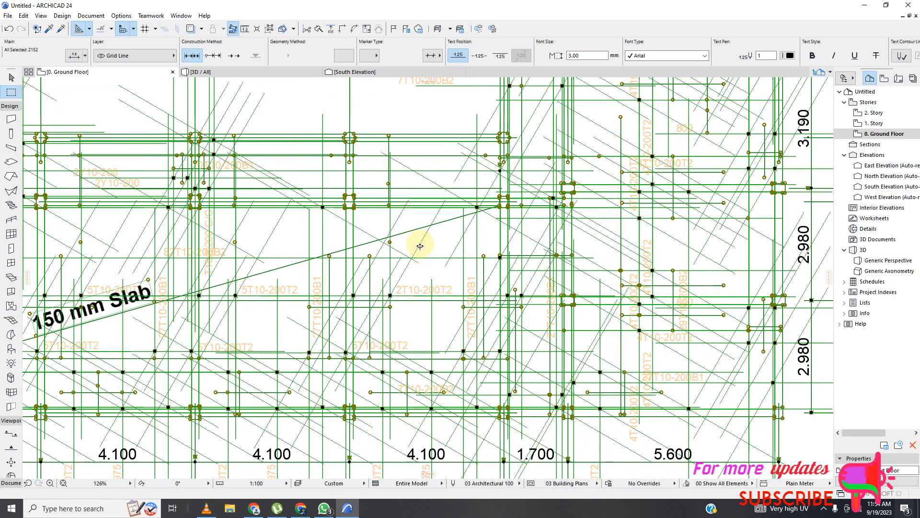
{"action": "scroll", "coordinate": [413, 247], "scroll_direction": "down", "scroll_amount": 6}
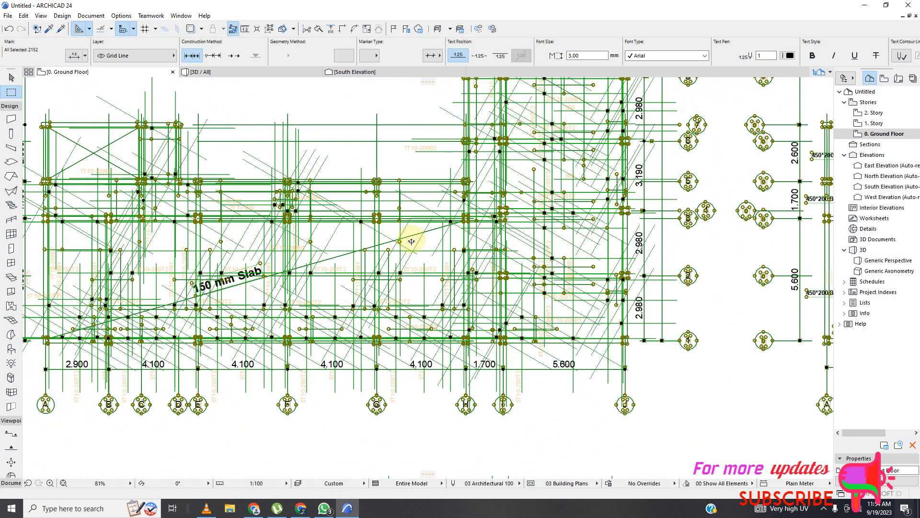
Examine the imported water tank slab details for stray lines around the reinforcement labels
{"action": "scroll", "coordinate": [431, 389], "scroll_direction": "up", "scroll_amount": 4}
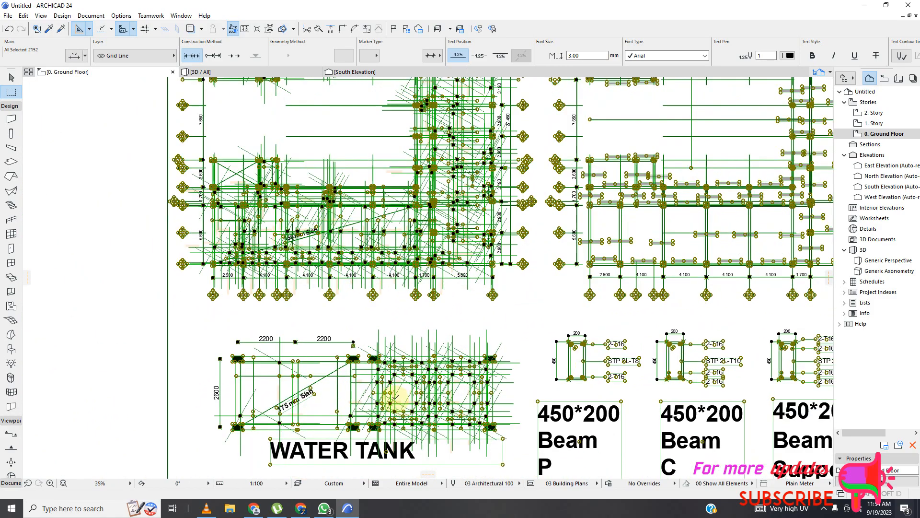
{"action": "scroll", "coordinate": [426, 403], "scroll_direction": "up", "scroll_amount": 2}
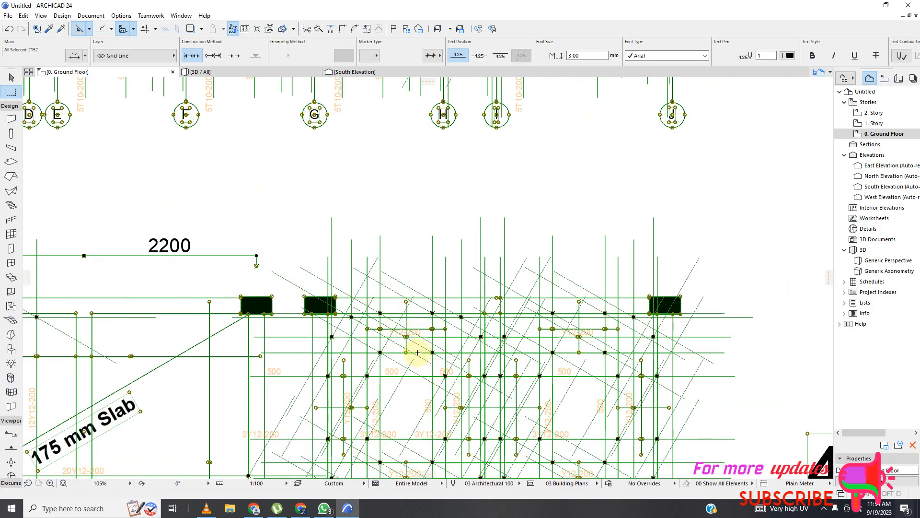
{"action": "scroll", "coordinate": [418, 353], "scroll_direction": "up", "scroll_amount": 5}
{"action": "scroll", "coordinate": [391, 283], "scroll_direction": "down", "scroll_amount": 7}
{"action": "scroll", "coordinate": [407, 382], "scroll_direction": "up", "scroll_amount": 3}
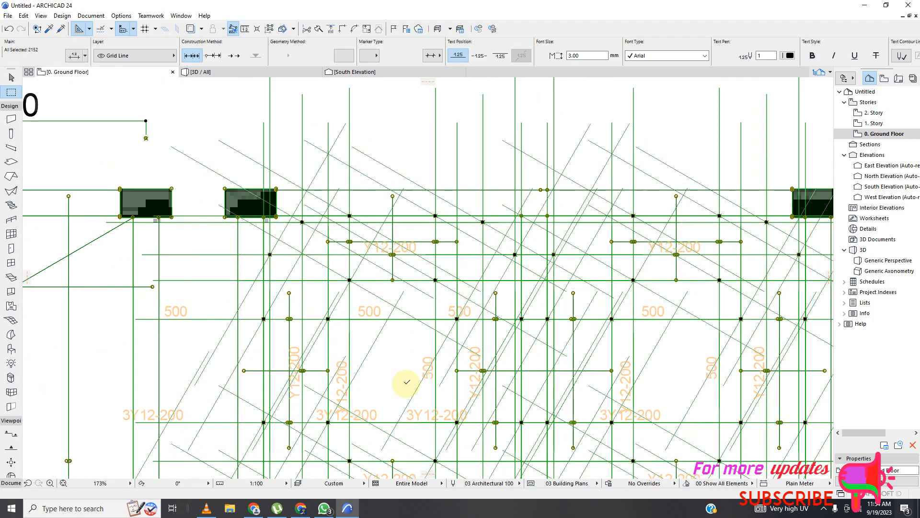
{"action": "scroll", "coordinate": [406, 382], "scroll_direction": "down", "scroll_amount": 1}
{"action": "scroll", "coordinate": [487, 372], "scroll_direction": "down", "scroll_amount": 4}
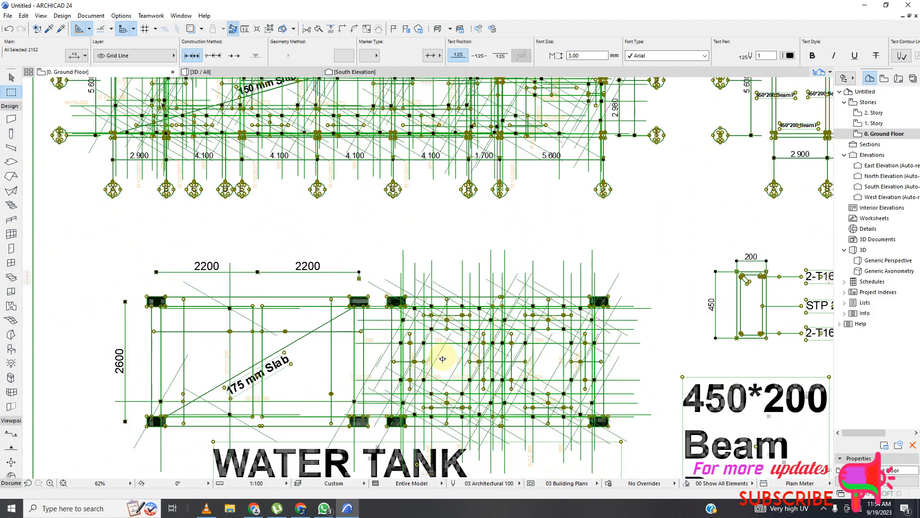
{"action": "scroll", "coordinate": [442, 359], "scroll_direction": "down", "scroll_amount": 2}
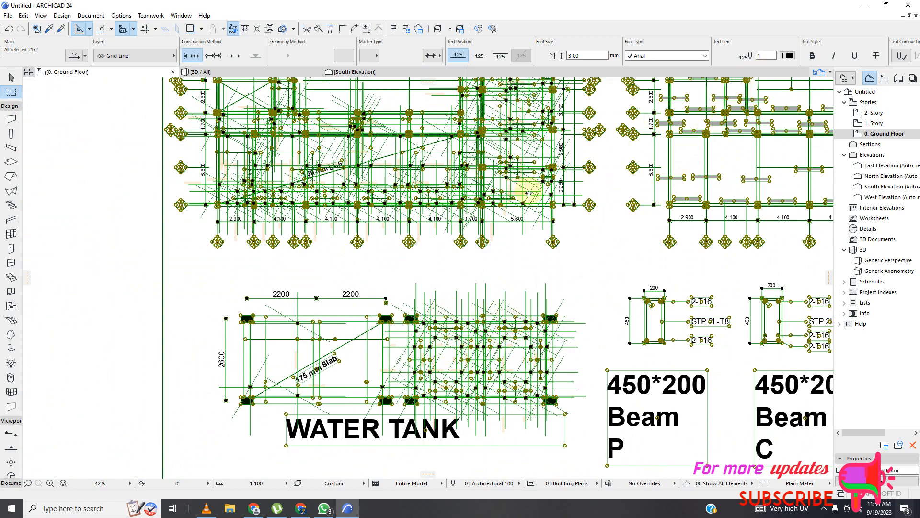
Close the ARCHICAD project without saving, then open the SLAB NEW FOR PRINT drawing from the desktop in AutoCAD and dismiss the shortcut warning
{"action": "left_click", "coordinate": [908, 5]}
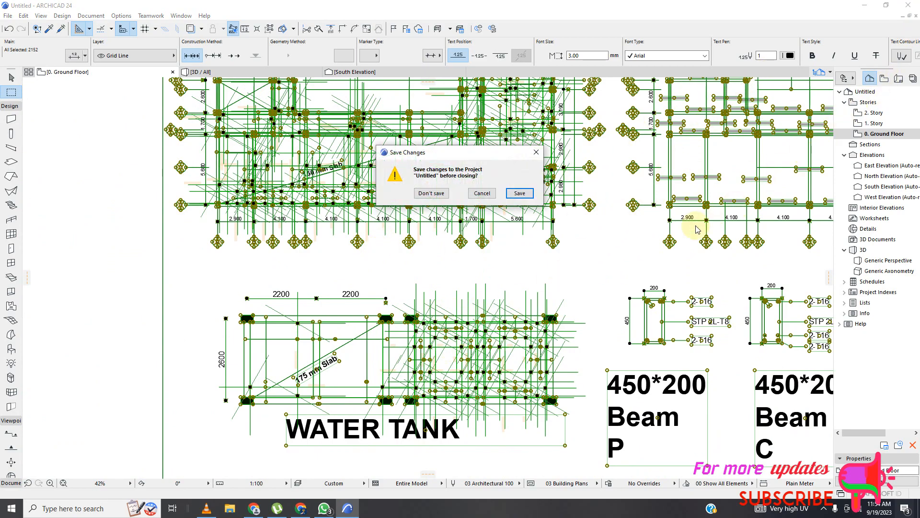
{"action": "left_click", "coordinate": [429, 193]}
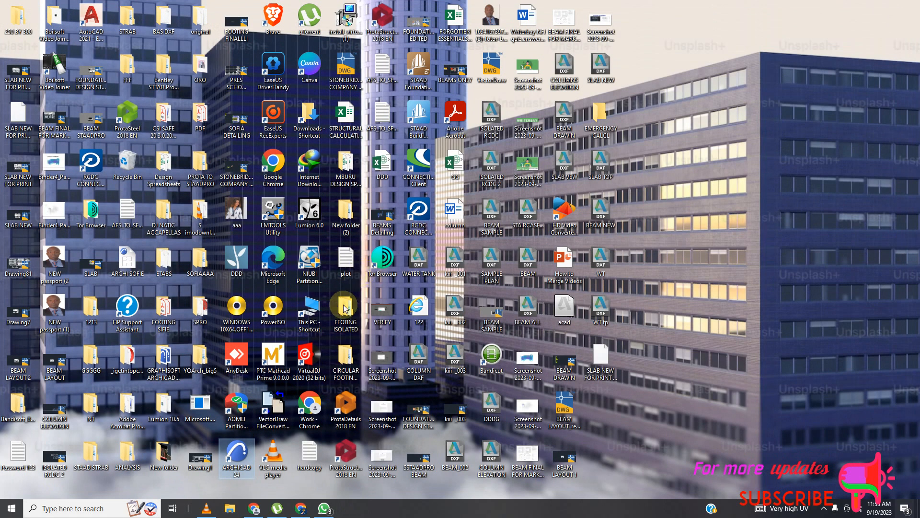
{"action": "double_click", "coordinate": [17, 177]}
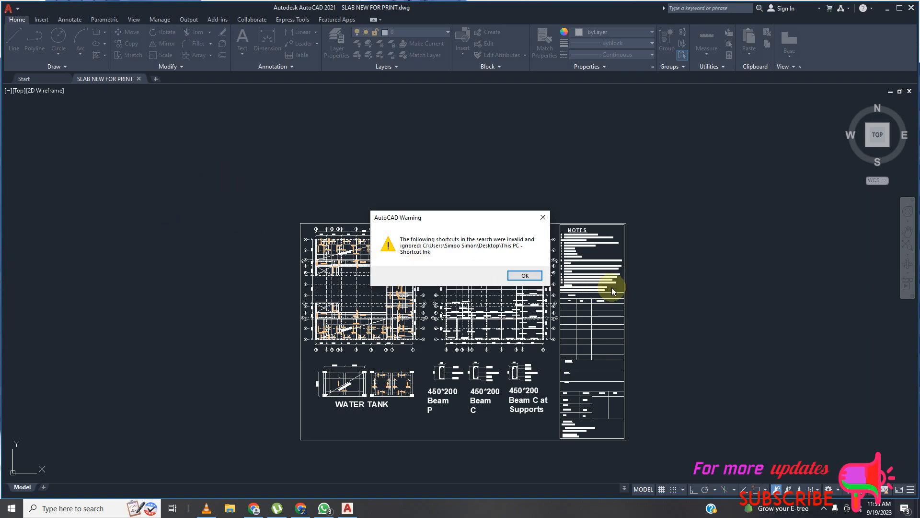
{"action": "left_click", "coordinate": [530, 277]}
Examine the original slab plan's bottom bays with their reinforcement labels and grid dimensions
{"action": "scroll", "coordinate": [443, 290], "scroll_direction": "up", "scroll_amount": 2}
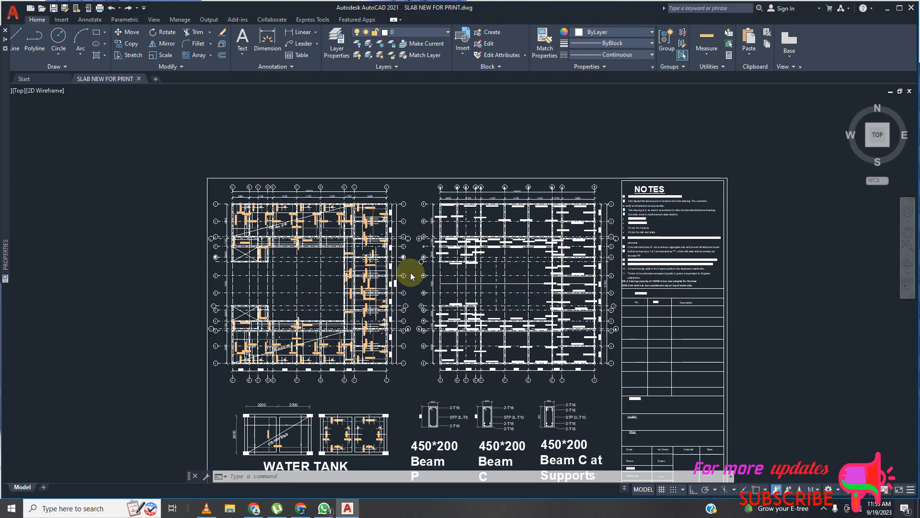
{"action": "scroll", "coordinate": [370, 298], "scroll_direction": "down", "scroll_amount": 1}
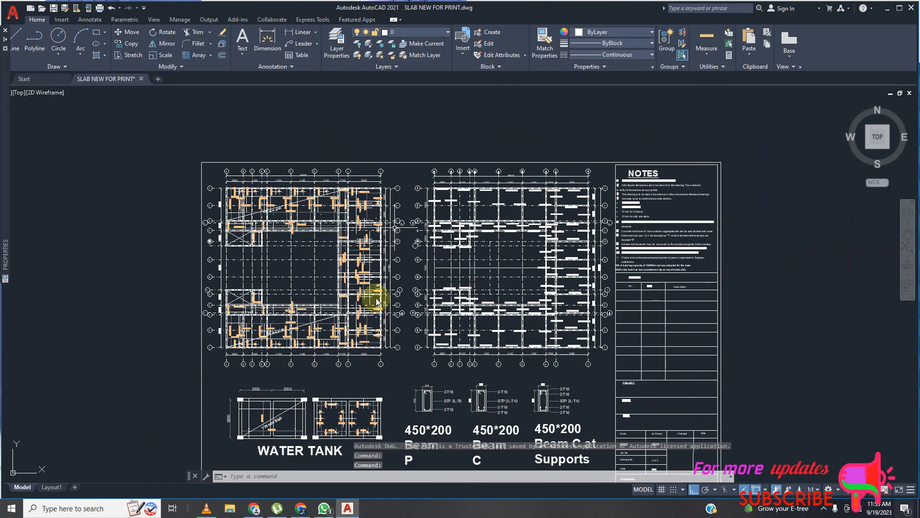
{"action": "scroll", "coordinate": [360, 345], "scroll_direction": "down", "scroll_amount": 2}
{"action": "scroll", "coordinate": [357, 372], "scroll_direction": "up", "scroll_amount": 8}
{"action": "scroll", "coordinate": [411, 294], "scroll_direction": "down", "scroll_amount": 8}
{"action": "scroll", "coordinate": [380, 233], "scroll_direction": "up", "scroll_amount": 2}
{"action": "scroll", "coordinate": [380, 233], "scroll_direction": "up", "scroll_amount": 6}
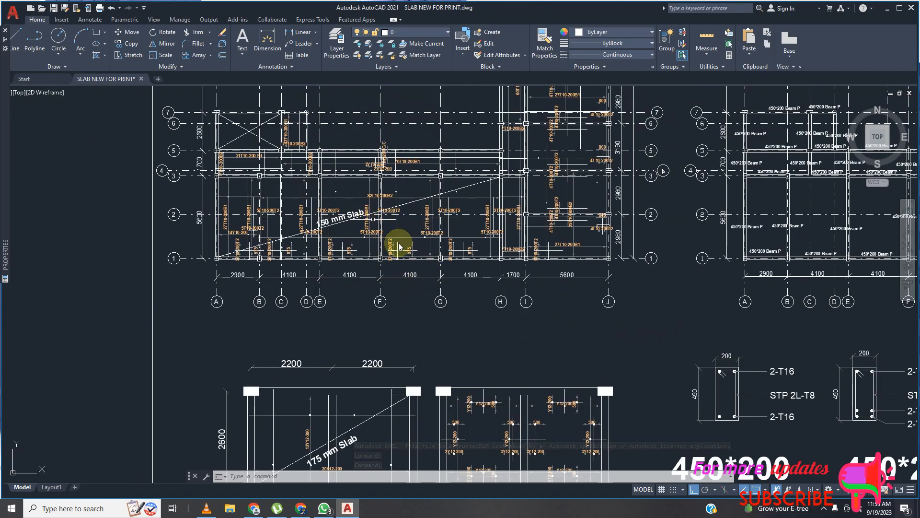
{"action": "scroll", "coordinate": [376, 283], "scroll_direction": "down", "scroll_amount": 6}
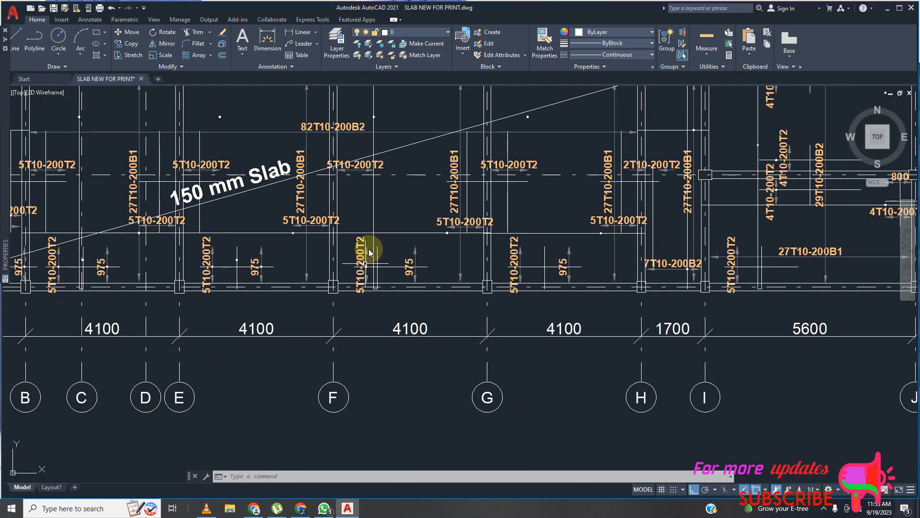
Examine close up the arrows and lines of the 5T10-200T2 and 975 reinforcement dimensions in the bottom bays
{"action": "scroll", "coordinate": [366, 259], "scroll_direction": "up", "scroll_amount": 10}
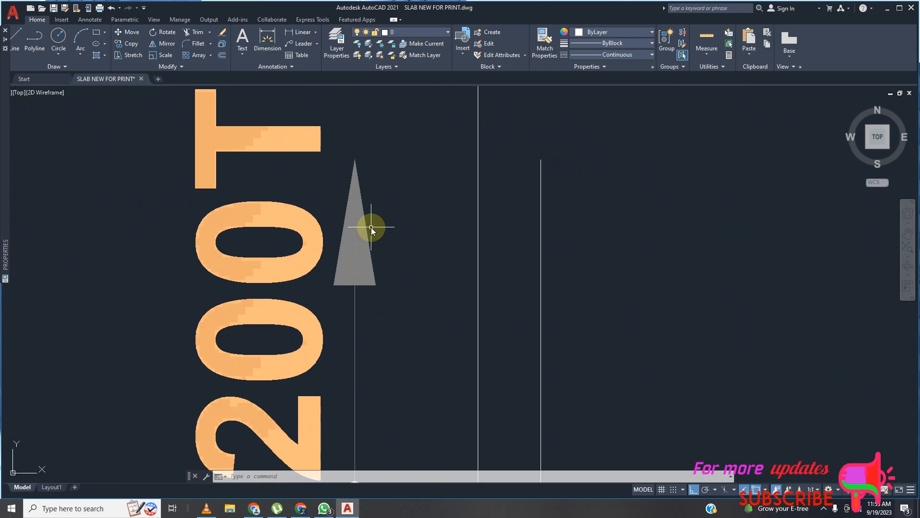
{"action": "scroll", "coordinate": [366, 232], "scroll_direction": "down", "scroll_amount": 5}
{"action": "scroll", "coordinate": [378, 251], "scroll_direction": "down", "scroll_amount": 1}
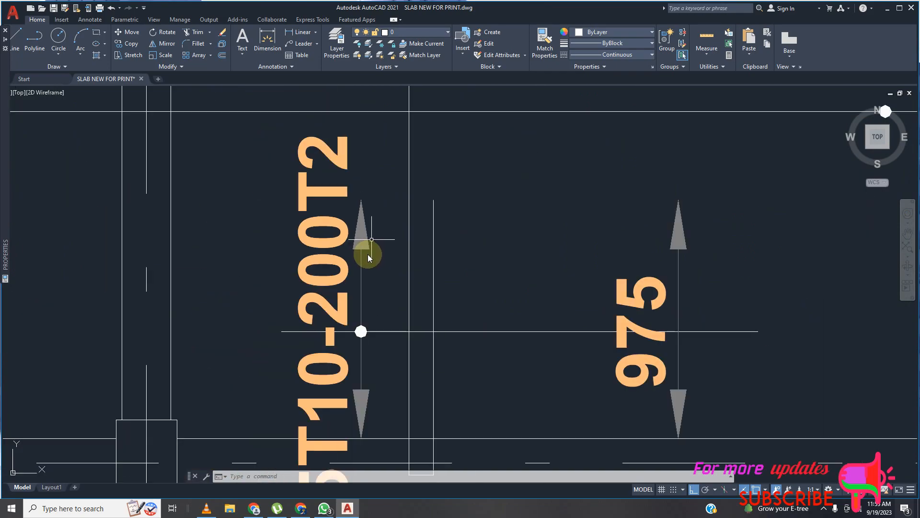
{"action": "scroll", "coordinate": [368, 254], "scroll_direction": "up", "scroll_amount": 5}
{"action": "scroll", "coordinate": [377, 239], "scroll_direction": "down", "scroll_amount": 3}
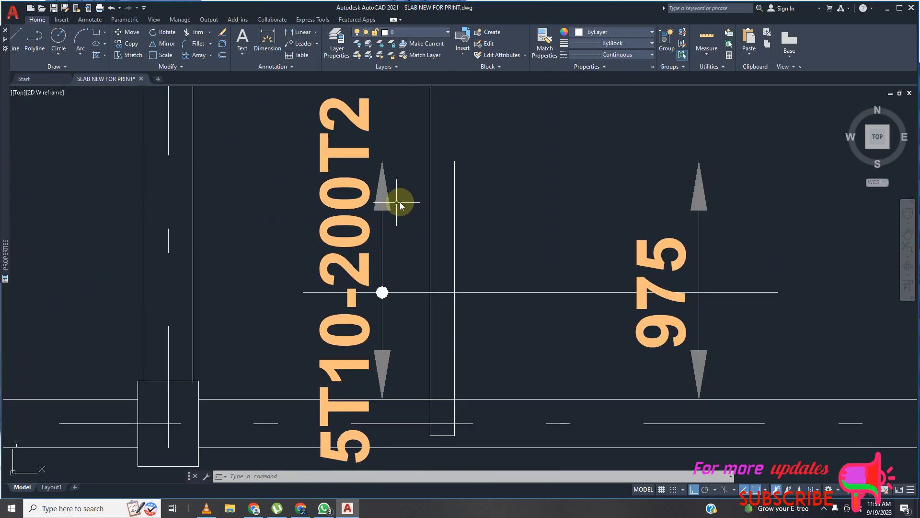
{"action": "scroll", "coordinate": [384, 216], "scroll_direction": "up", "scroll_amount": 1}
{"action": "scroll", "coordinate": [374, 149], "scroll_direction": "down", "scroll_amount": 3}
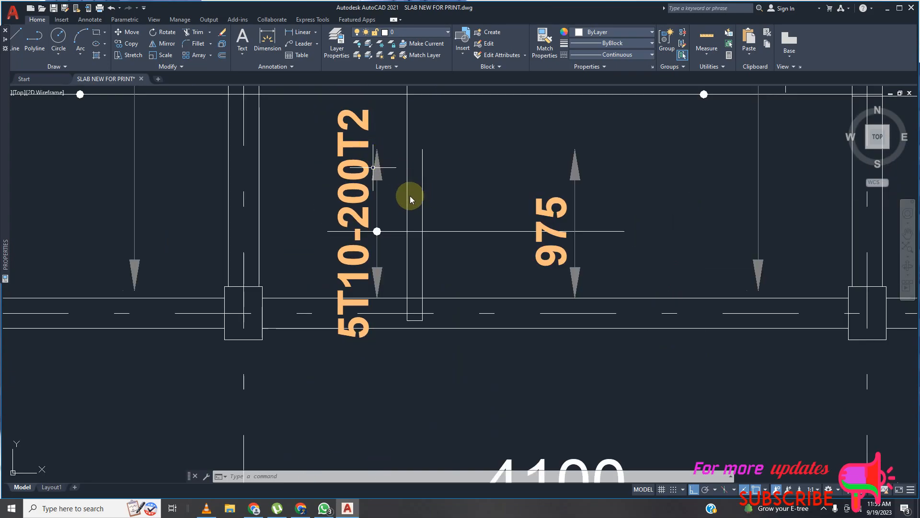
{"action": "scroll", "coordinate": [375, 177], "scroll_direction": "up", "scroll_amount": 4}
{"action": "scroll", "coordinate": [407, 192], "scroll_direction": "down", "scroll_amount": 4}
{"action": "scroll", "coordinate": [405, 190], "scroll_direction": "up", "scroll_amount": 6}
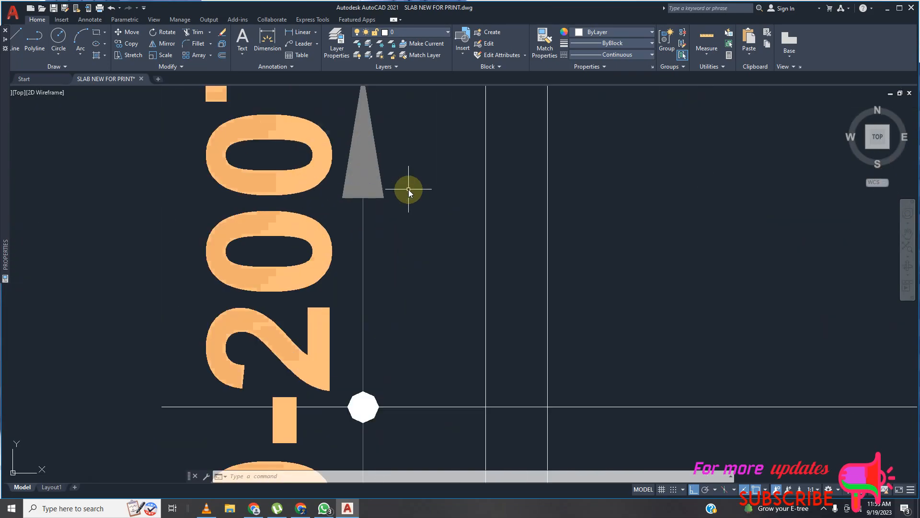
{"action": "scroll", "coordinate": [410, 199], "scroll_direction": "down", "scroll_amount": 6}
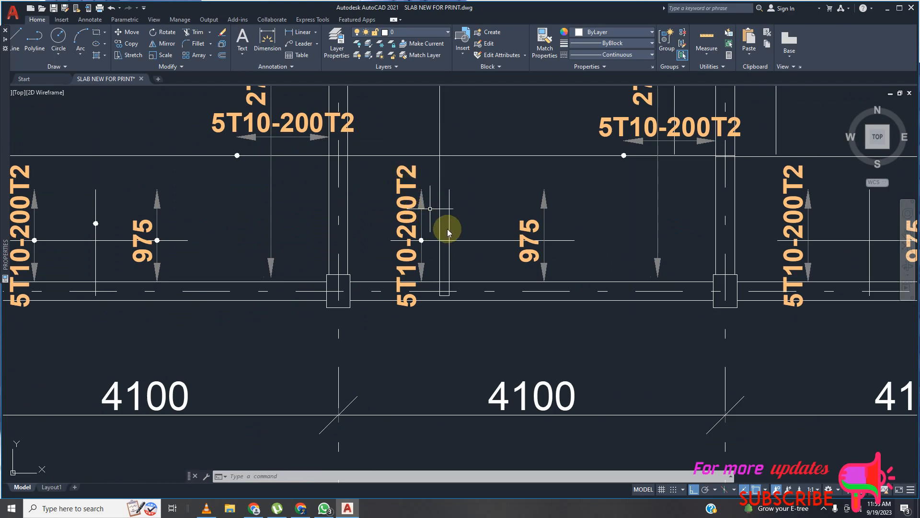
{"action": "scroll", "coordinate": [453, 225], "scroll_direction": "down", "scroll_amount": 5}
{"action": "scroll", "coordinate": [456, 223], "scroll_direction": "down", "scroll_amount": 2}
{"action": "scroll", "coordinate": [463, 213], "scroll_direction": "up", "scroll_amount": 8}
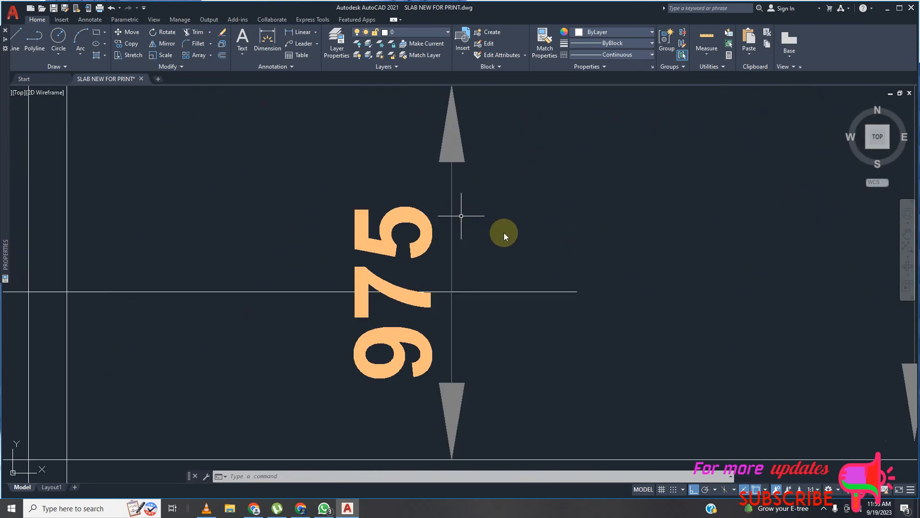
{"action": "left_click", "coordinate": [525, 238]}
{"action": "scroll", "coordinate": [537, 220], "scroll_direction": "down", "scroll_amount": 3}
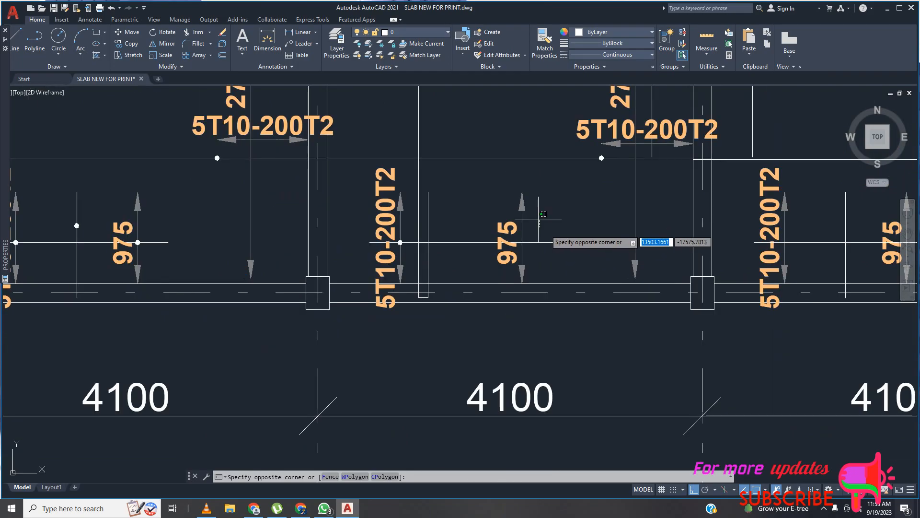
{"action": "key", "text": "Escape"}
Select a vertical 5T10-200T2 reinforcement dimension in a bottom bay and extend the selection to all similar objects
{"action": "scroll", "coordinate": [560, 239], "scroll_direction": "up", "scroll_amount": 2}
{"action": "scroll", "coordinate": [527, 230], "scroll_direction": "down", "scroll_amount": 4}
{"action": "scroll", "coordinate": [455, 214], "scroll_direction": "up", "scroll_amount": 6}
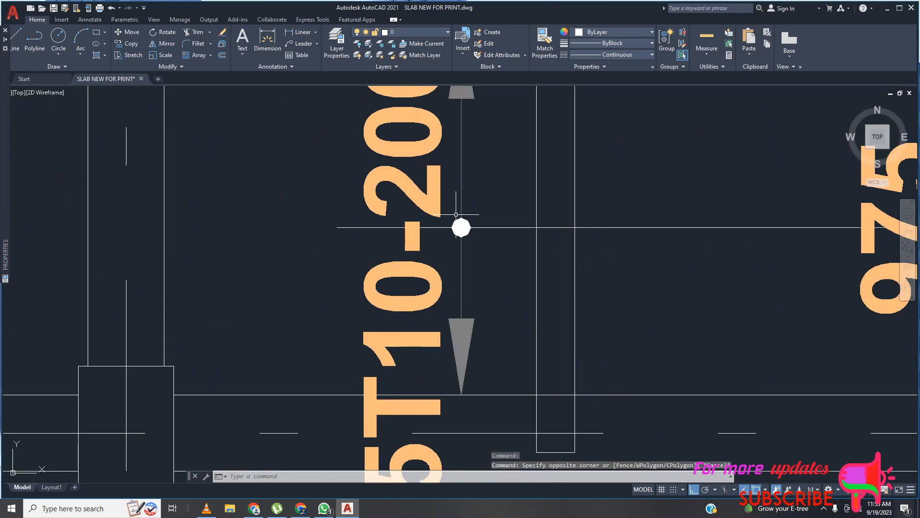
{"action": "left_click", "coordinate": [462, 201]}
{"action": "scroll", "coordinate": [527, 211], "scroll_direction": "down", "scroll_amount": 4}
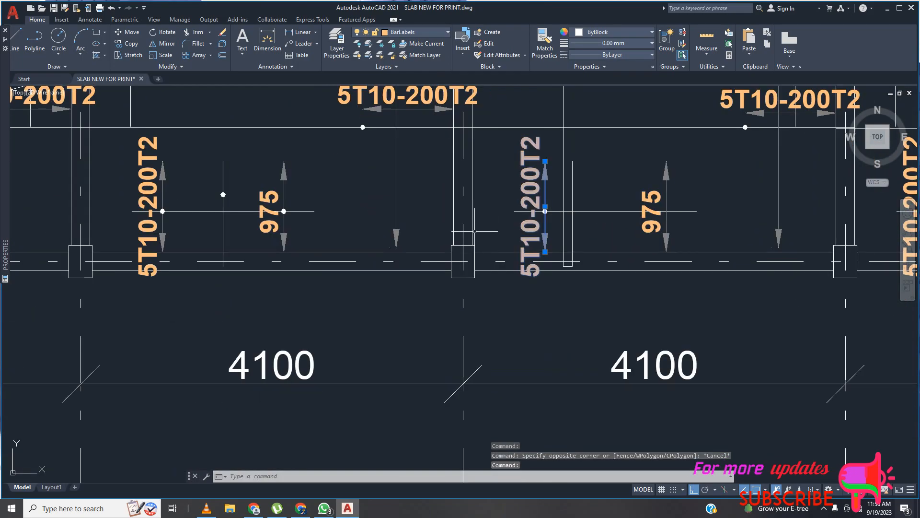
{"action": "right_click", "coordinate": [364, 210]}
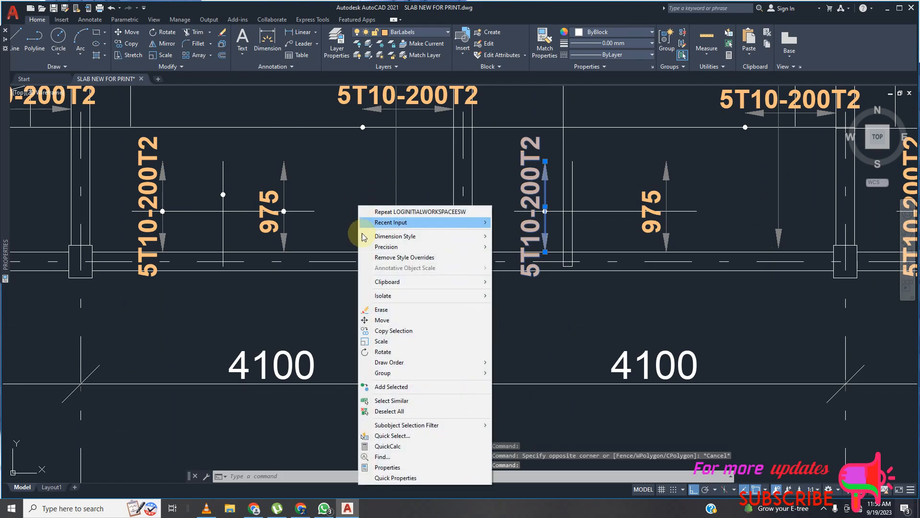
{"action": "left_click", "coordinate": [415, 402]}
Add another reinforcement dimension in the lower bays to the selection and include all objects similar to it
{"action": "scroll", "coordinate": [418, 366], "scroll_direction": "down", "scroll_amount": 2}
{"action": "left_click", "coordinate": [338, 262]}
{"action": "right_click", "coordinate": [381, 234]}
{"action": "left_click", "coordinate": [451, 415]}
Add the 70T10-200B1 reinforcement dimension between grids 3 and 5 to the selection and include all similar dimensions
{"action": "scroll", "coordinate": [420, 351], "scroll_direction": "down", "scroll_amount": 8}
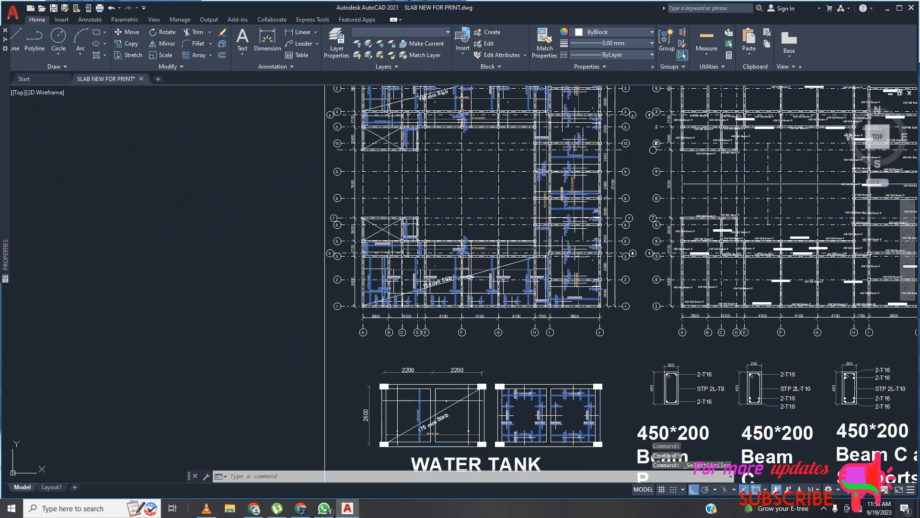
{"action": "scroll", "coordinate": [439, 267], "scroll_direction": "up", "scroll_amount": 6}
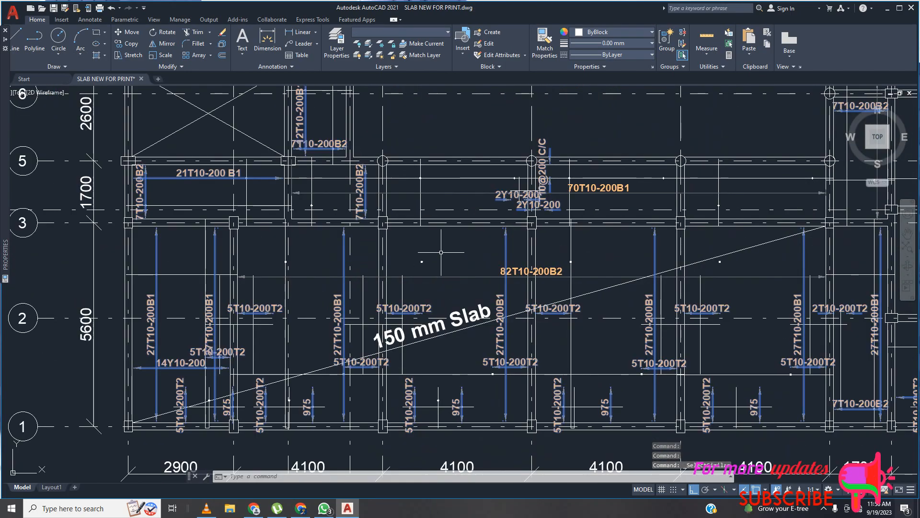
{"action": "left_click", "coordinate": [453, 192]}
{"action": "right_click", "coordinate": [471, 185]}
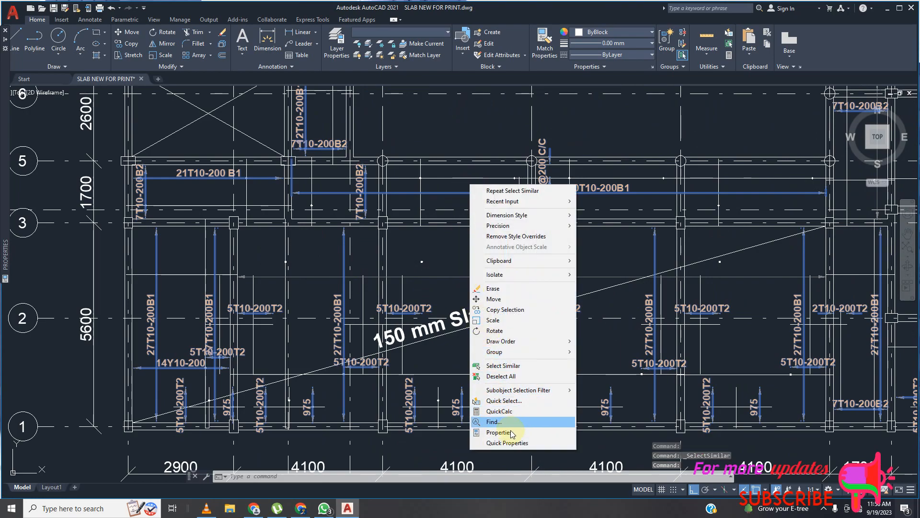
{"action": "left_click", "coordinate": [503, 365]}
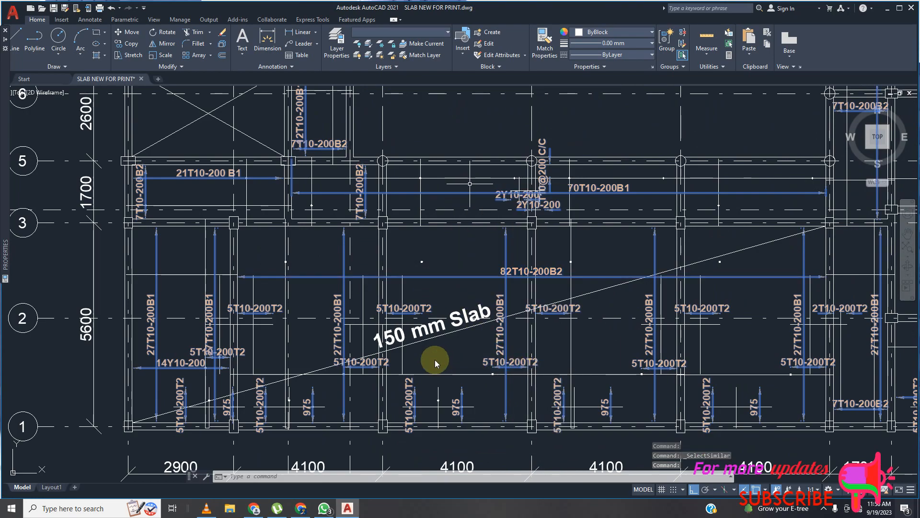
Examine the selected reinforcement dimensions across the slab plan and the water tank details
{"action": "scroll", "coordinate": [436, 359], "scroll_direction": "down", "scroll_amount": 6}
{"action": "scroll", "coordinate": [407, 133], "scroll_direction": "up", "scroll_amount": 6}
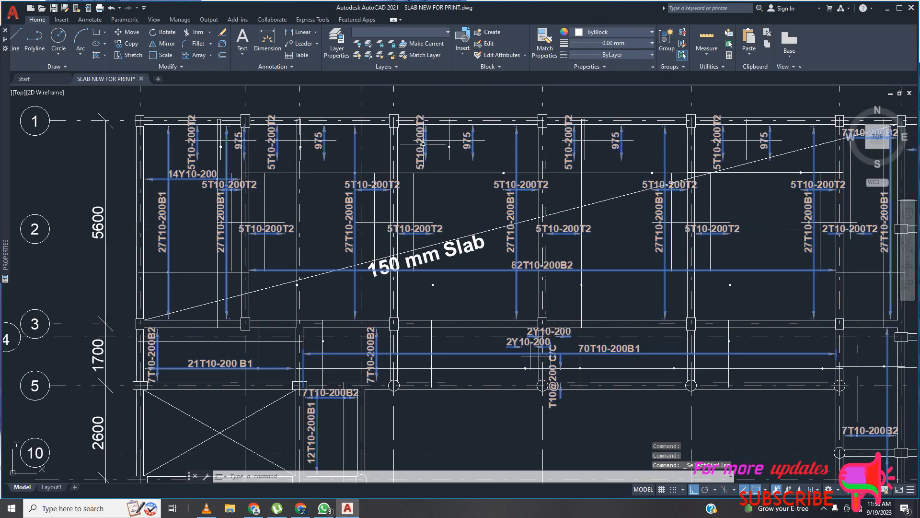
{"action": "scroll", "coordinate": [234, 280], "scroll_direction": "down", "scroll_amount": 2}
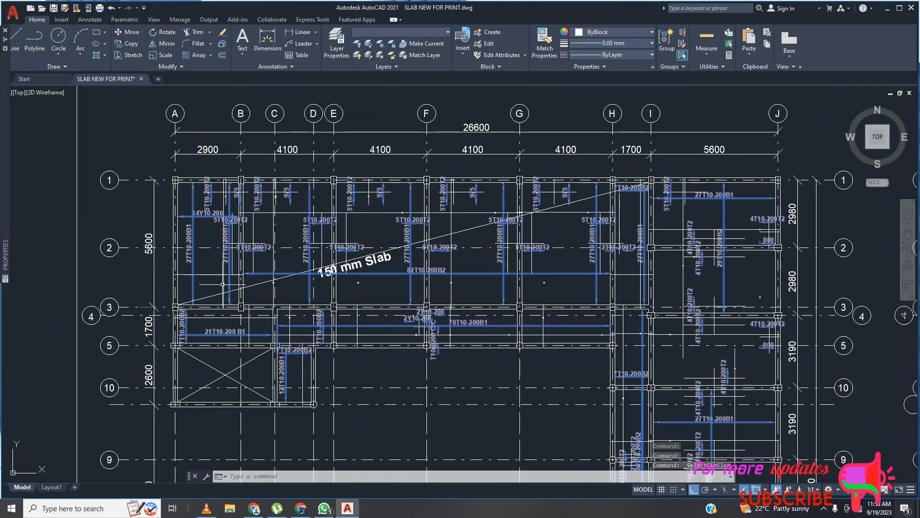
{"action": "scroll", "coordinate": [701, 226], "scroll_direction": "down", "scroll_amount": 8}
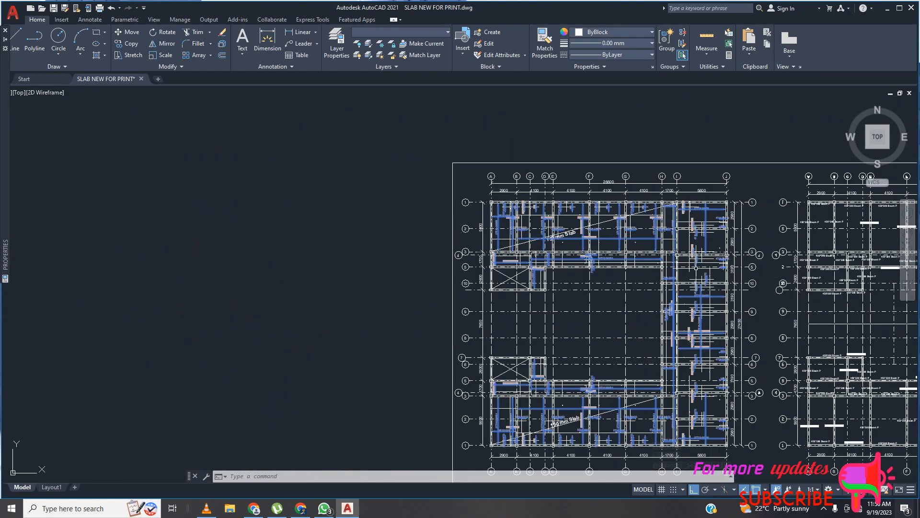
{"action": "scroll", "coordinate": [678, 371], "scroll_direction": "up", "scroll_amount": 4}
{"action": "scroll", "coordinate": [433, 384], "scroll_direction": "up", "scroll_amount": 6}
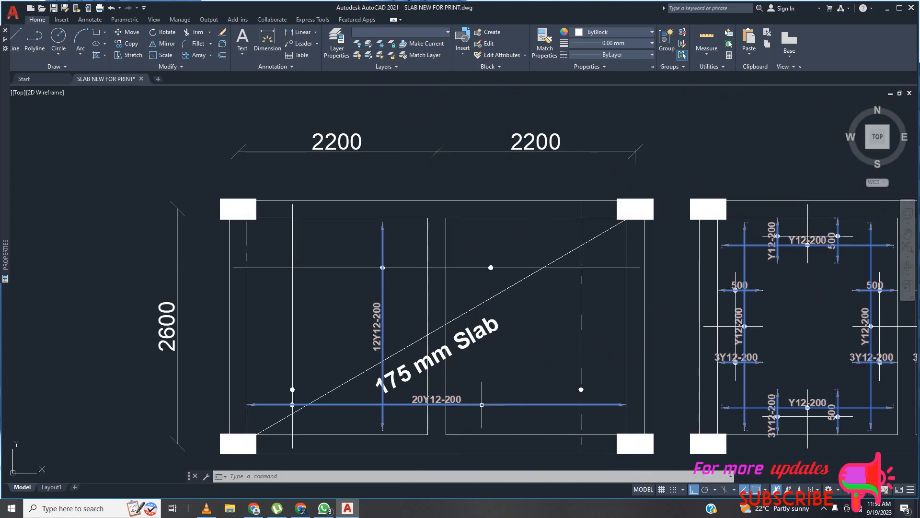
{"action": "scroll", "coordinate": [366, 383], "scroll_direction": "down", "scroll_amount": 6}
{"action": "scroll", "coordinate": [657, 206], "scroll_direction": "up", "scroll_amount": 7}
{"action": "scroll", "coordinate": [646, 303], "scroll_direction": "down", "scroll_amount": 9}
{"action": "scroll", "coordinate": [624, 197], "scroll_direction": "up", "scroll_amount": 6}
{"action": "scroll", "coordinate": [540, 220], "scroll_direction": "down", "scroll_amount": 4}
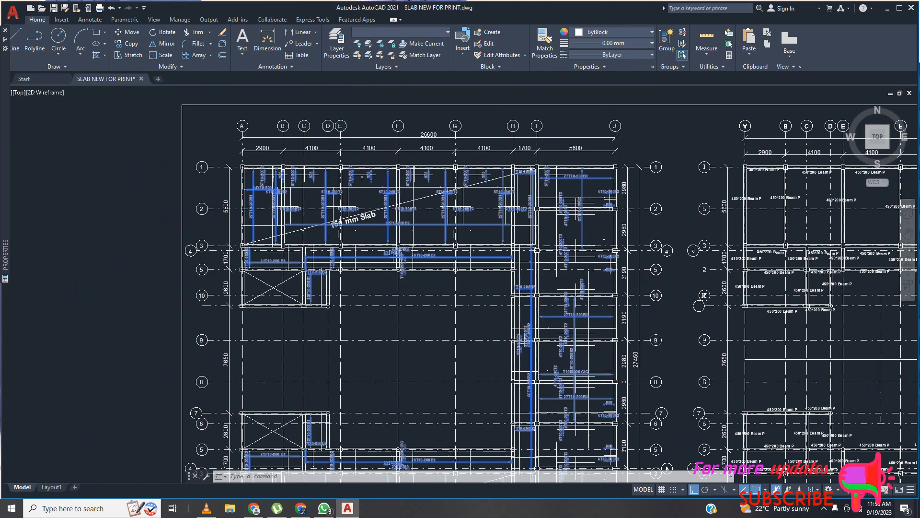
Change the dimension style of all selected reinforcement dimensions to SCGridlineDim, and clear the selection
{"action": "right_click", "coordinate": [250, 182]}
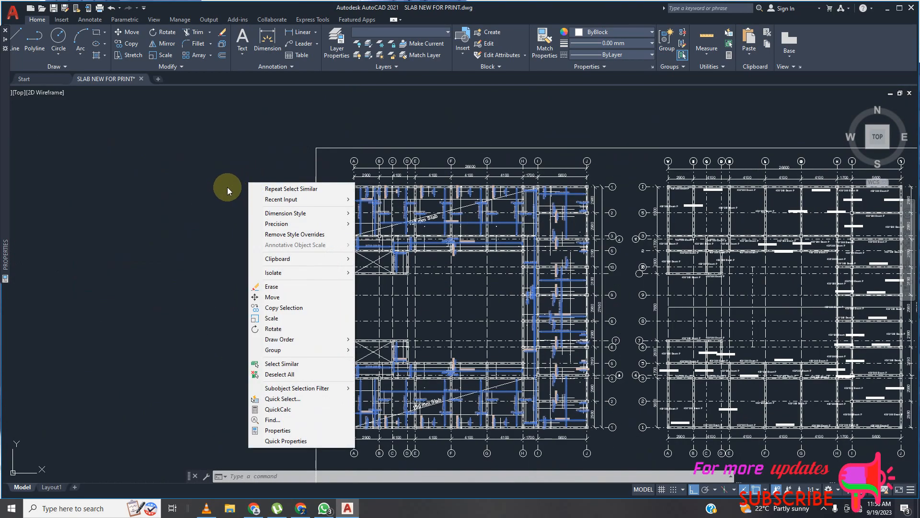
{"action": "left_click", "coordinate": [277, 430]}
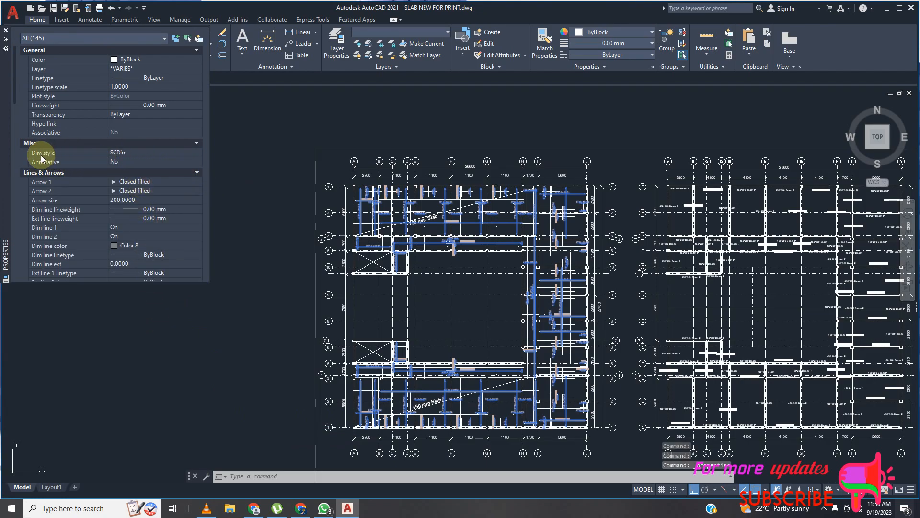
{"action": "left_click", "coordinate": [159, 153]}
{"action": "left_click", "coordinate": [158, 152]}
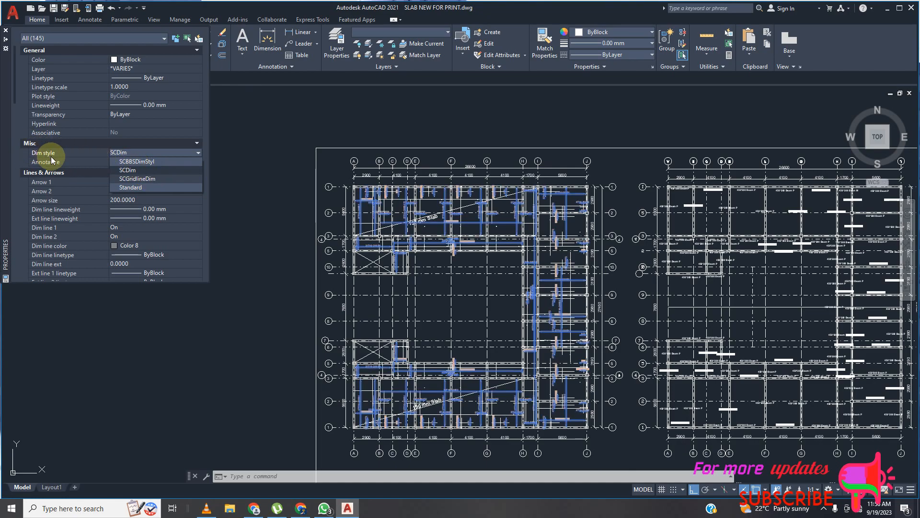
{"action": "left_click", "coordinate": [146, 178]}
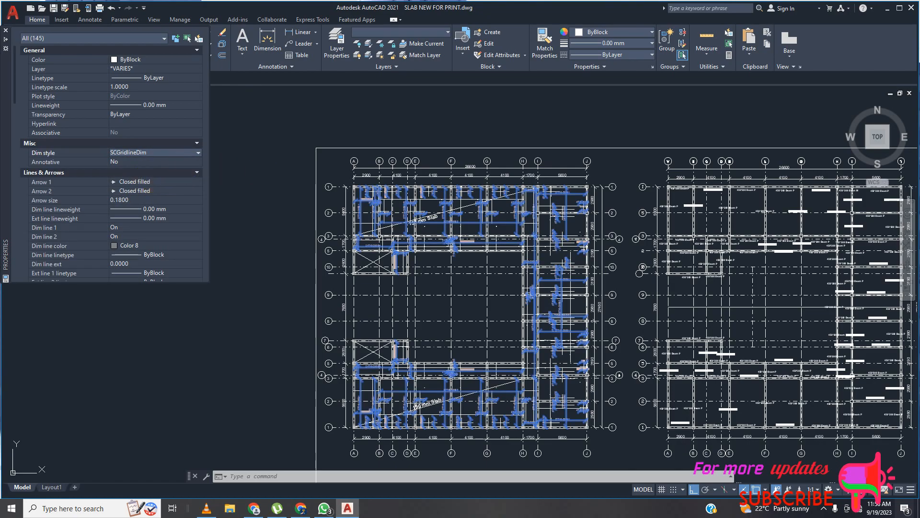
{"action": "scroll", "coordinate": [468, 225], "scroll_direction": "down", "scroll_amount": 4}
{"action": "scroll", "coordinate": [456, 309], "scroll_direction": "up", "scroll_amount": 5}
{"action": "scroll", "coordinate": [480, 326], "scroll_direction": "down", "scroll_amount": 6}
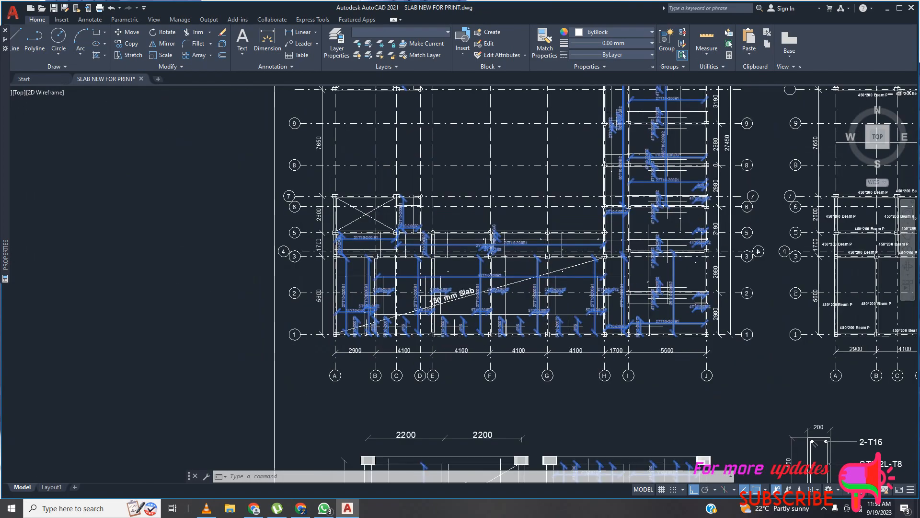
{"action": "key", "text": "Escape"}
Select a vertical Y12-200 dimension in the water tank reinforcement plan together with all similar dimensions, and clear the selection
{"action": "scroll", "coordinate": [554, 369], "scroll_direction": "up", "scroll_amount": 4}
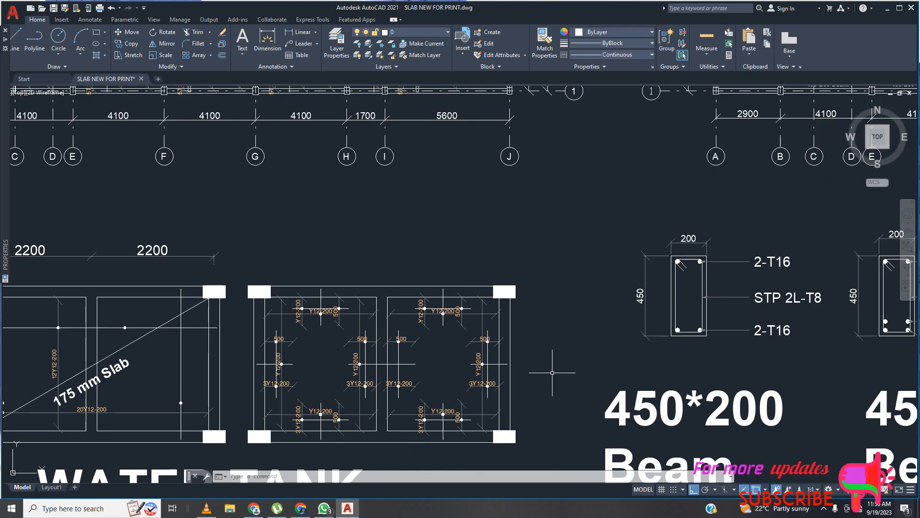
{"action": "scroll", "coordinate": [525, 304], "scroll_direction": "up", "scroll_amount": 5}
{"action": "scroll", "coordinate": [525, 305], "scroll_direction": "down", "scroll_amount": 5}
{"action": "scroll", "coordinate": [511, 312], "scroll_direction": "up", "scroll_amount": 6}
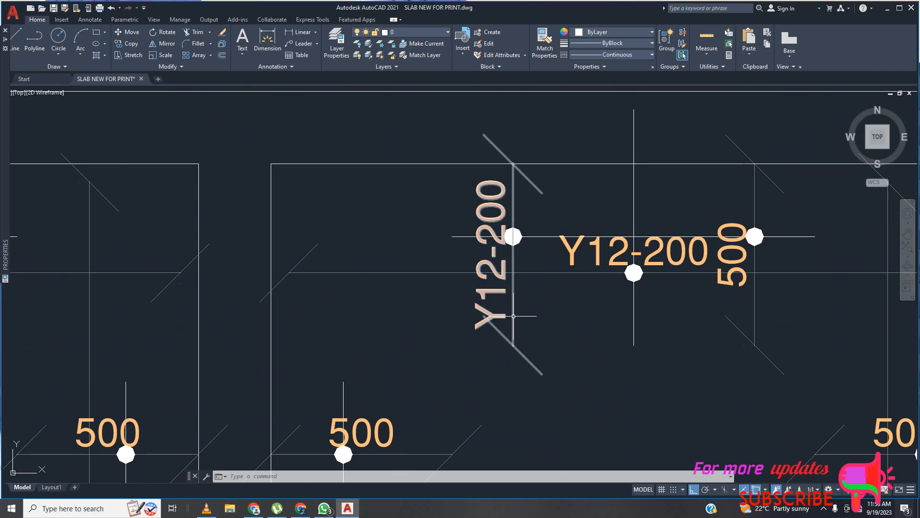
{"action": "left_click", "coordinate": [513, 317]}
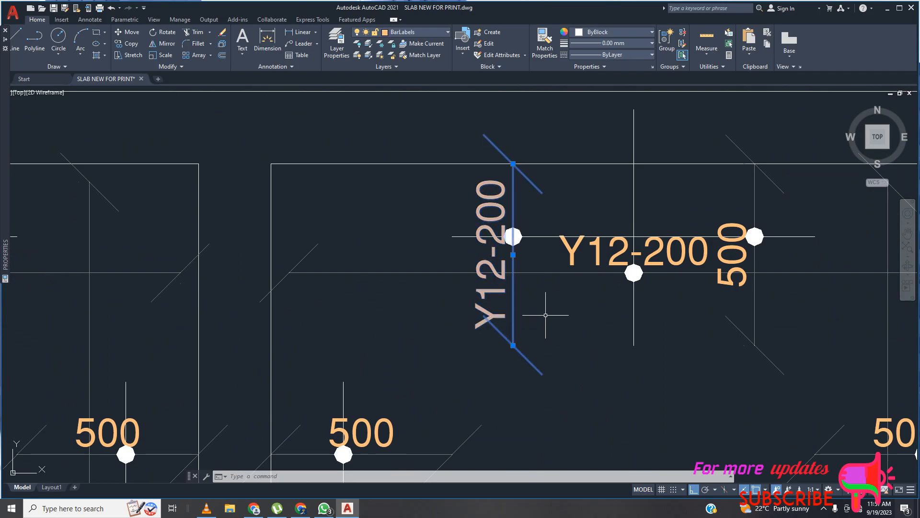
{"action": "right_click", "coordinate": [545, 315]}
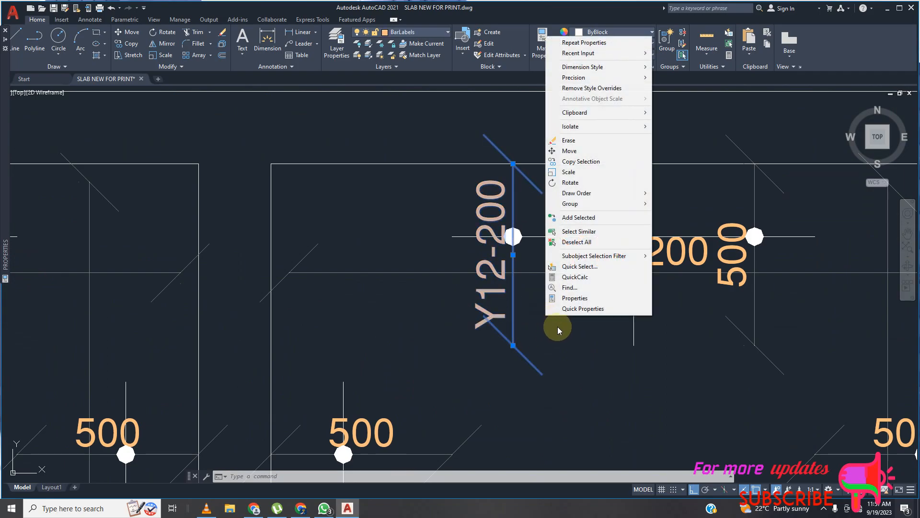
{"action": "left_click", "coordinate": [577, 241]}
{"action": "scroll", "coordinate": [532, 287], "scroll_direction": "down", "scroll_amount": 6}
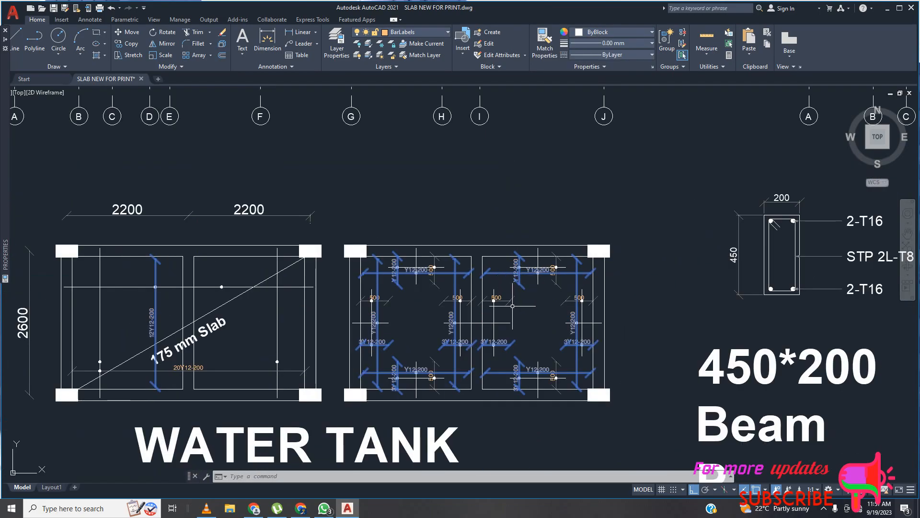
{"action": "scroll", "coordinate": [479, 363], "scroll_direction": "up", "scroll_amount": 5}
{"action": "scroll", "coordinate": [572, 349], "scroll_direction": "down", "scroll_amount": 10}
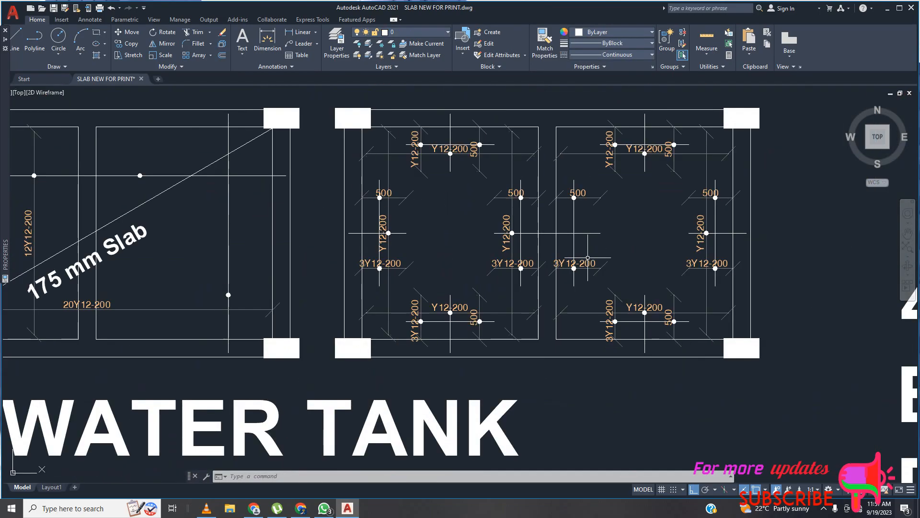
Set the text override of the horizontal 20Y12-200 dimension in the water tank's 175 mm slab to 20T12-200
{"action": "scroll", "coordinate": [308, 301], "scroll_direction": "up", "scroll_amount": 8}
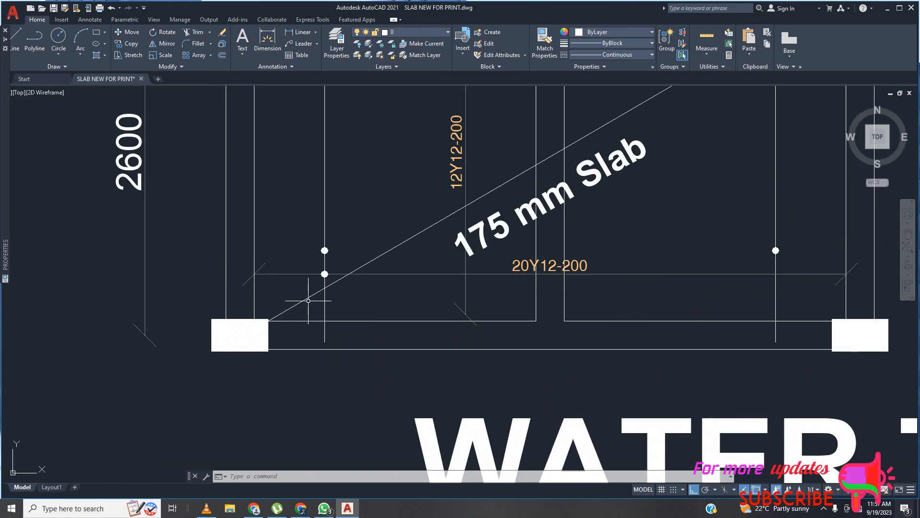
{"action": "left_click", "coordinate": [514, 272]}
{"action": "scroll", "coordinate": [490, 270], "scroll_direction": "down", "scroll_amount": 2}
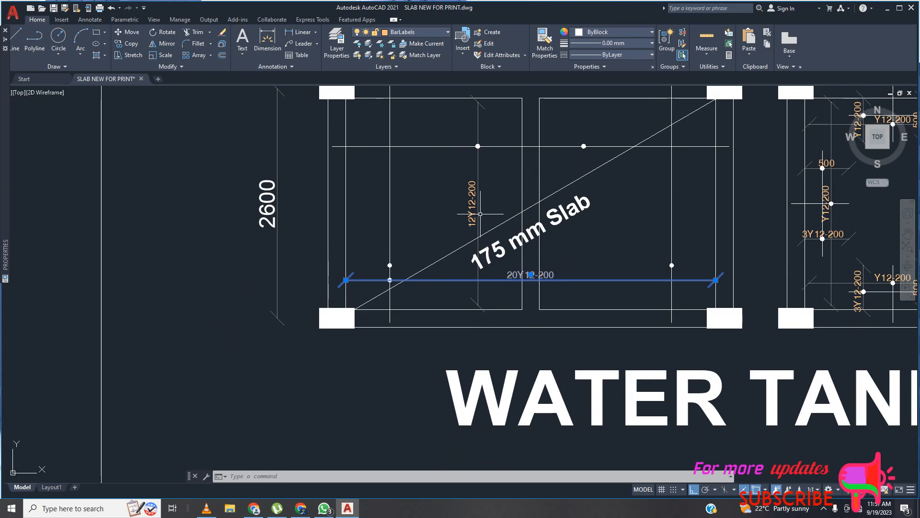
{"action": "right_click", "coordinate": [599, 239]}
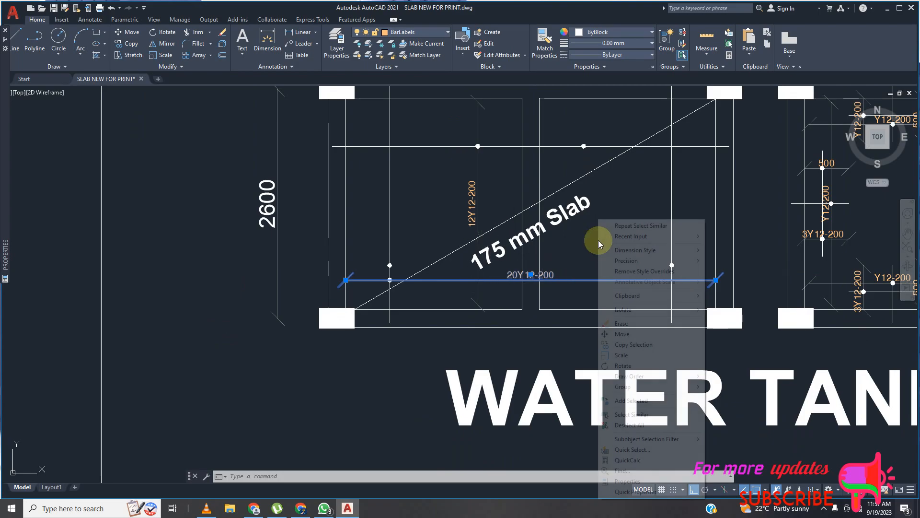
{"action": "left_click", "coordinate": [623, 484]}
{"action": "scroll", "coordinate": [139, 234], "scroll_direction": "down", "scroll_amount": 10}
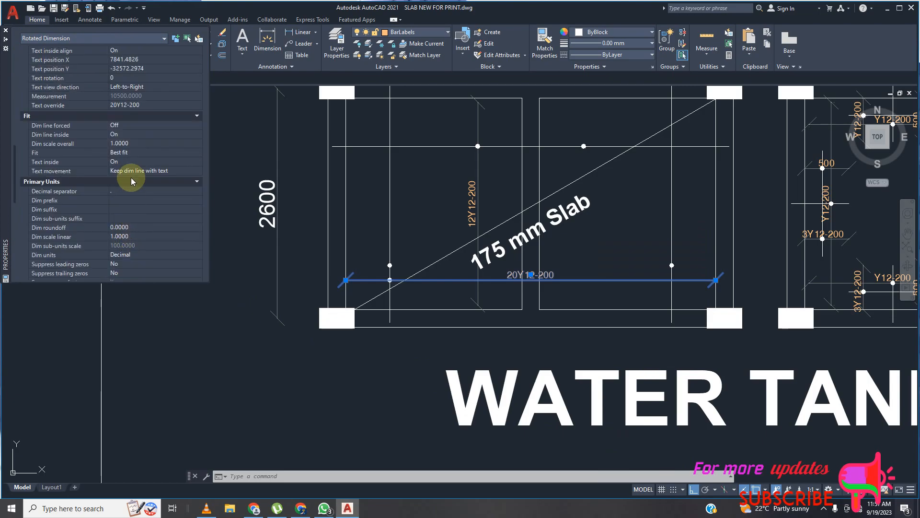
{"action": "left_click", "coordinate": [120, 106]}
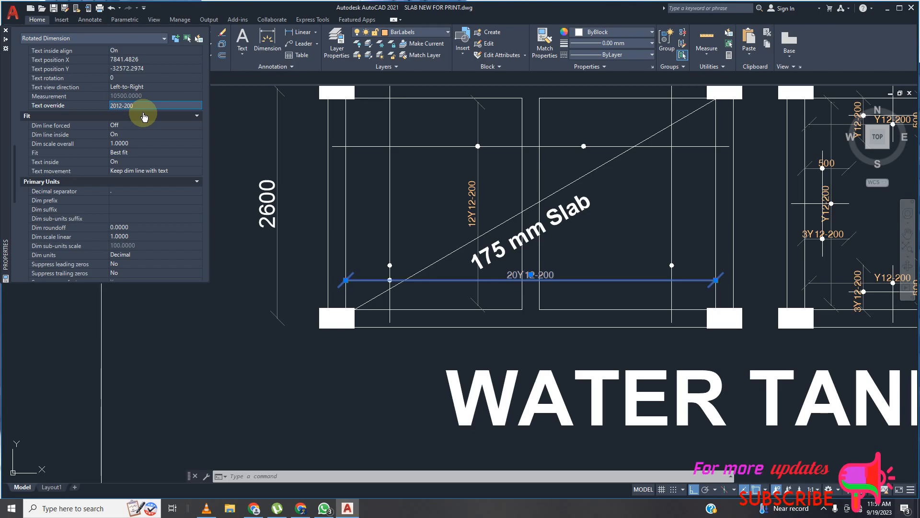
{"action": "left_click", "coordinate": [118, 105]}
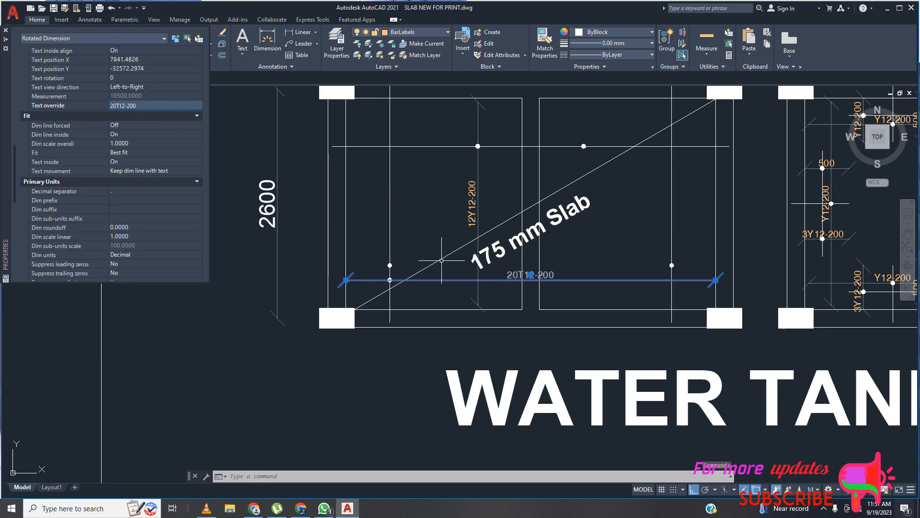
{"action": "left_click", "coordinate": [478, 211]}
{"action": "right_click", "coordinate": [412, 226]}
{"action": "left_click", "coordinate": [450, 450]}
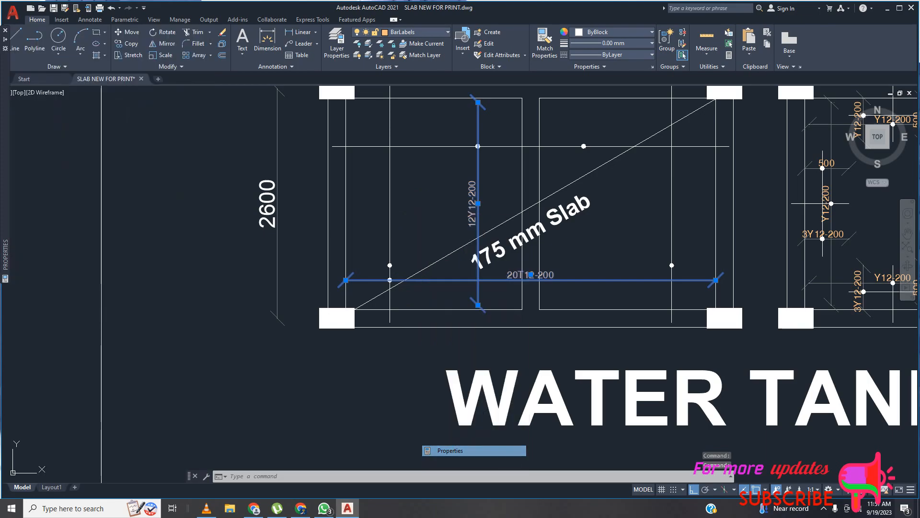
{"action": "scroll", "coordinate": [123, 230], "scroll_direction": "down", "scroll_amount": 10}
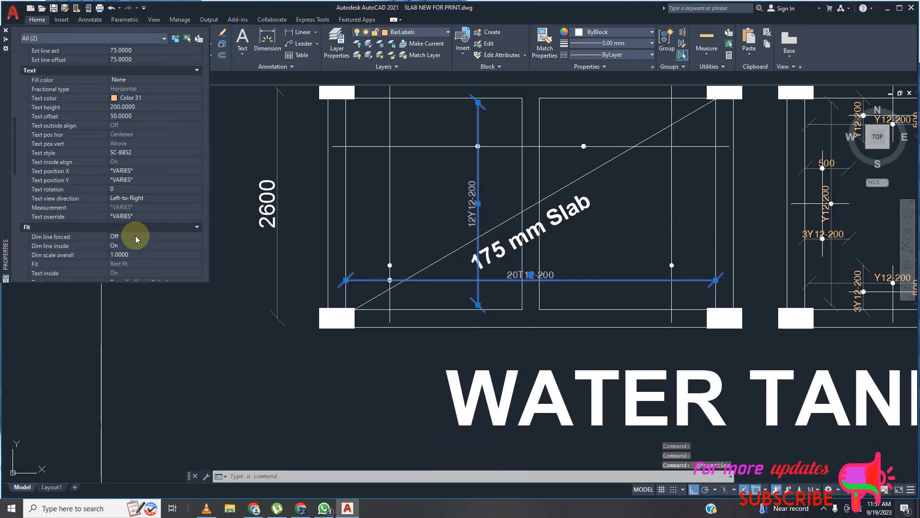
{"action": "scroll", "coordinate": [127, 172], "scroll_direction": "down", "scroll_amount": 4}
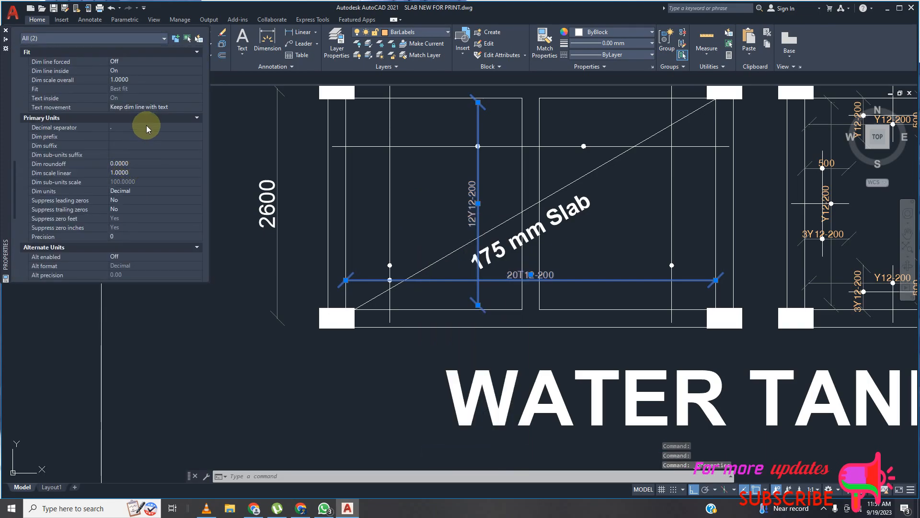
{"action": "scroll", "coordinate": [145, 126], "scroll_direction": "up", "scroll_amount": 2}
{"action": "left_click", "coordinate": [582, 255]}
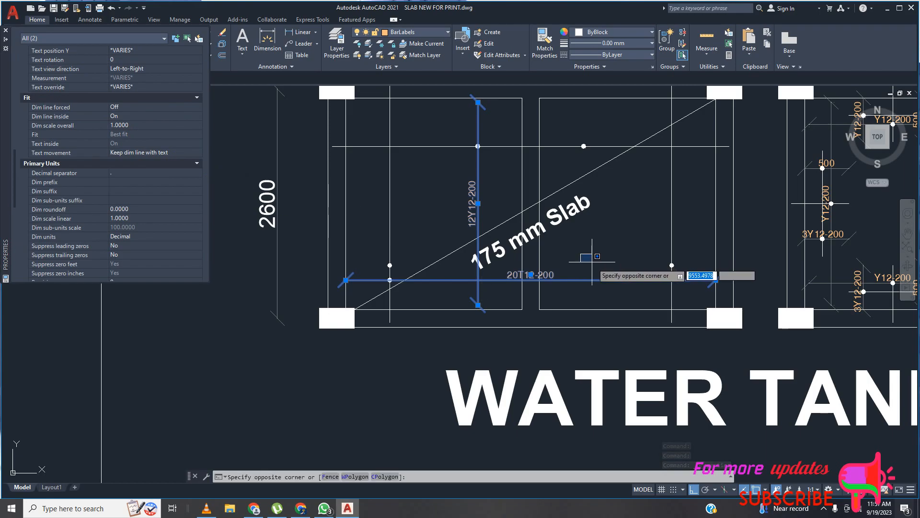
{"action": "left_click", "coordinate": [6, 30]}
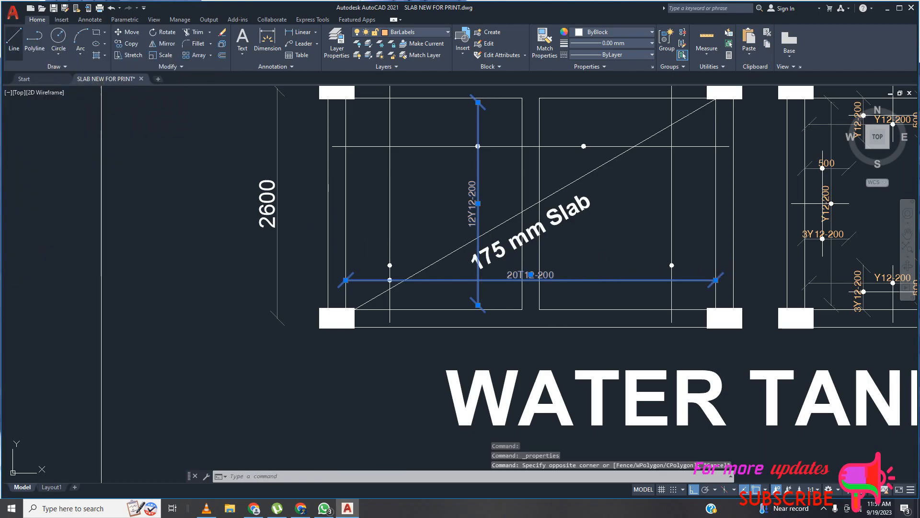
{"action": "key", "text": "Escape"}
Set the text override of the vertical 12Y12-200 dimension in the water tank's 175 mm slab to 12T12-200
{"action": "left_click", "coordinate": [472, 206]}
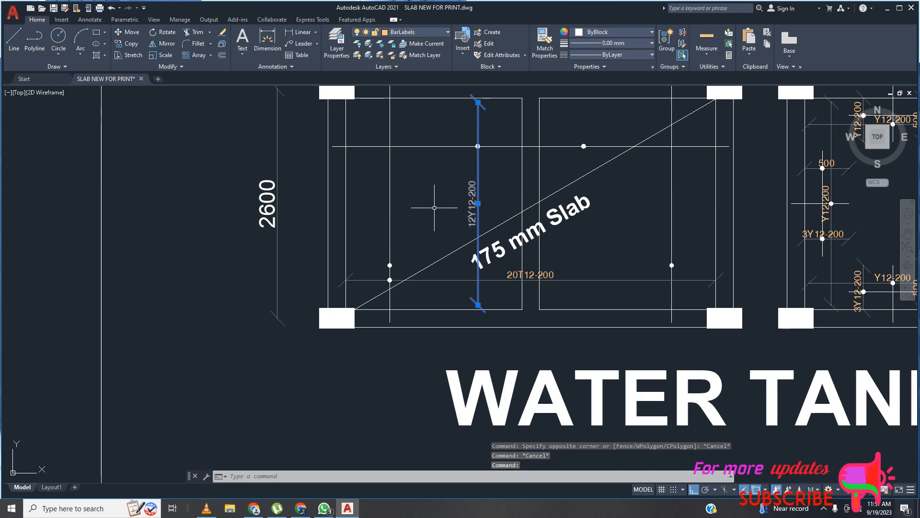
{"action": "right_click", "coordinate": [431, 206]}
{"action": "left_click", "coordinate": [488, 470]}
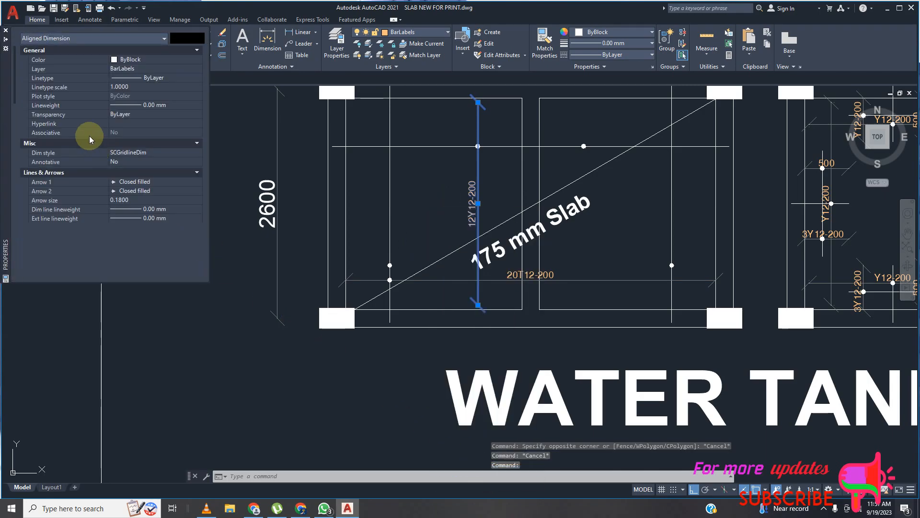
{"action": "scroll", "coordinate": [81, 163], "scroll_direction": "down", "scroll_amount": 3}
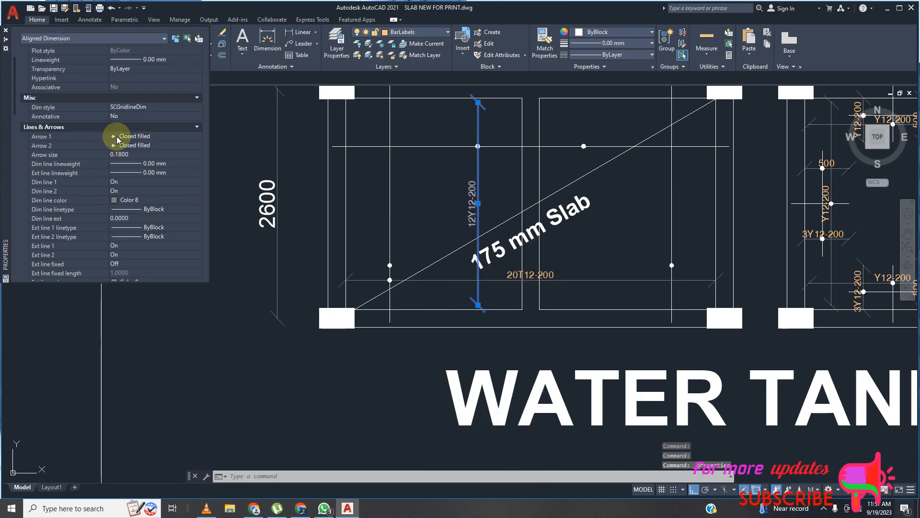
{"action": "scroll", "coordinate": [116, 203], "scroll_direction": "down", "scroll_amount": 2}
{"action": "scroll", "coordinate": [132, 254], "scroll_direction": "down", "scroll_amount": 7}
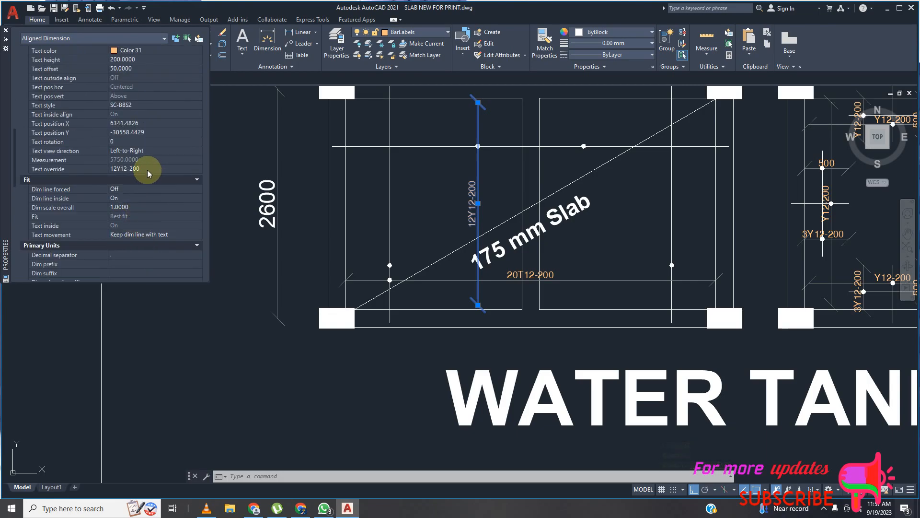
{"action": "left_click", "coordinate": [120, 171]}
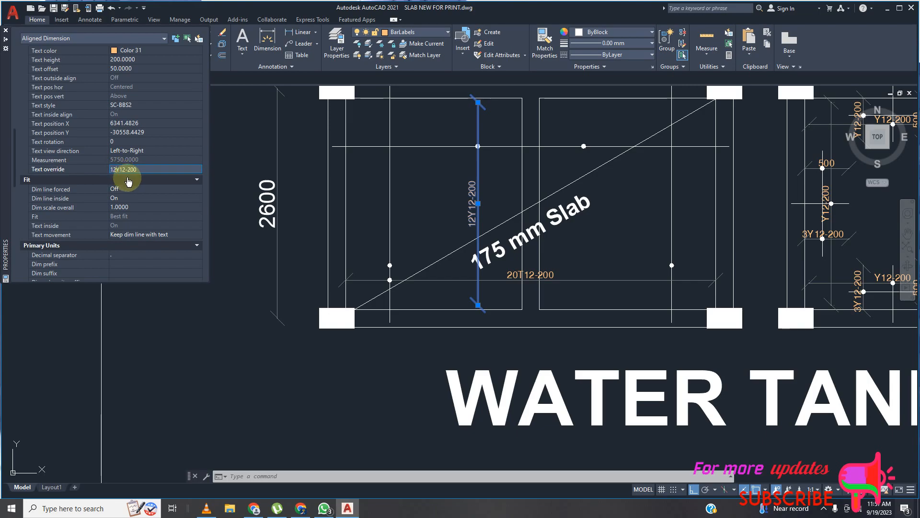
{"action": "left_click", "coordinate": [140, 167]}
{"action": "type", "text": "Y"}
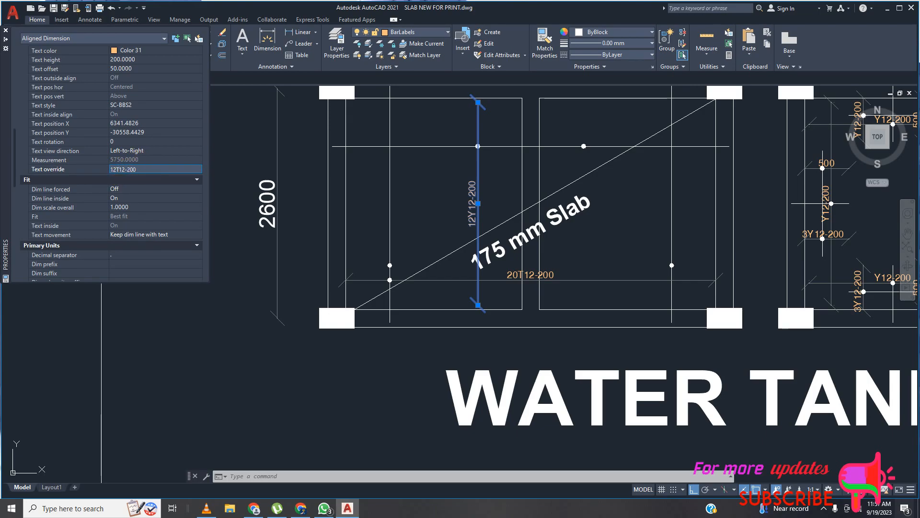
{"action": "key", "text": "Return"}
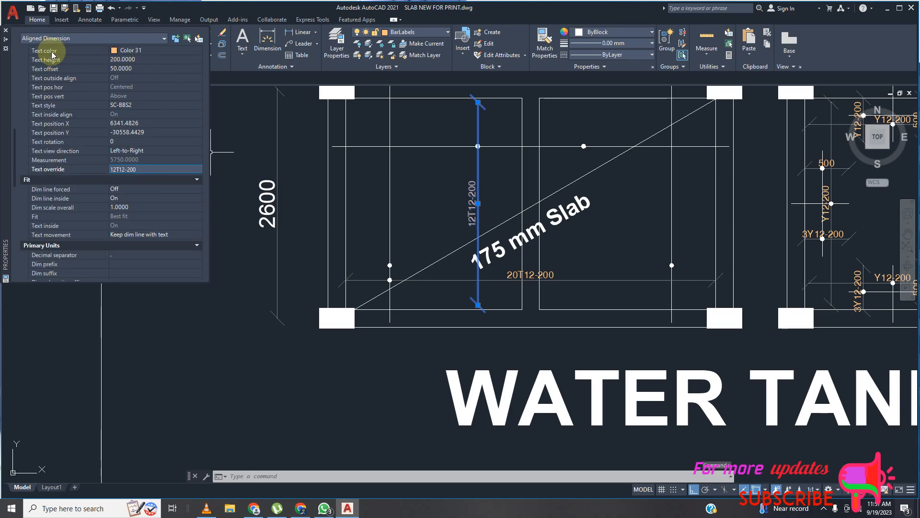
{"action": "left_click", "coordinate": [6, 32]}
{"action": "scroll", "coordinate": [260, 274], "scroll_direction": "down", "scroll_amount": 4}
{"action": "scroll", "coordinate": [499, 195], "scroll_direction": "up", "scroll_amount": 4}
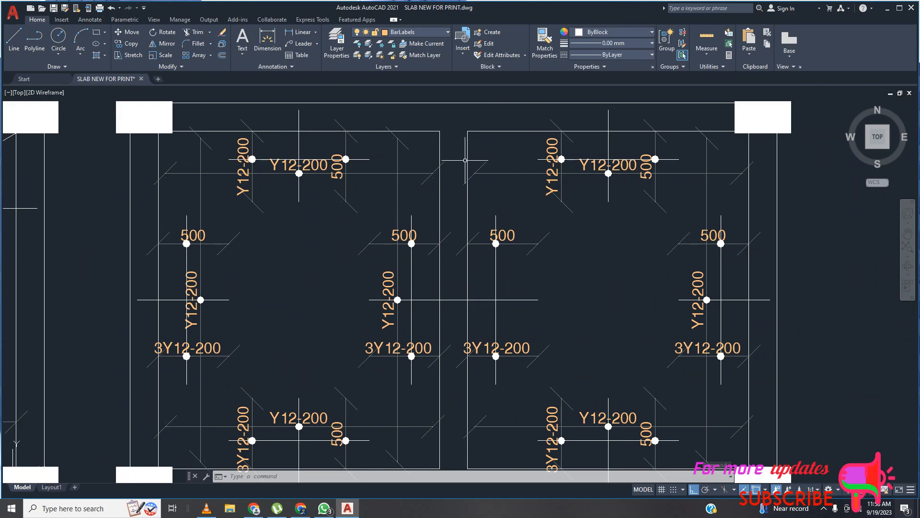
Set the text override of the four horizontal Y12-200 dimensions in the water tank reinforcement plan to T12-200, and clear the selection
{"action": "scroll", "coordinate": [499, 195], "scroll_direction": "down", "scroll_amount": 4}
{"action": "key", "text": "Escape"}
{"action": "scroll", "coordinate": [500, 195], "scroll_direction": "up", "scroll_amount": 4}
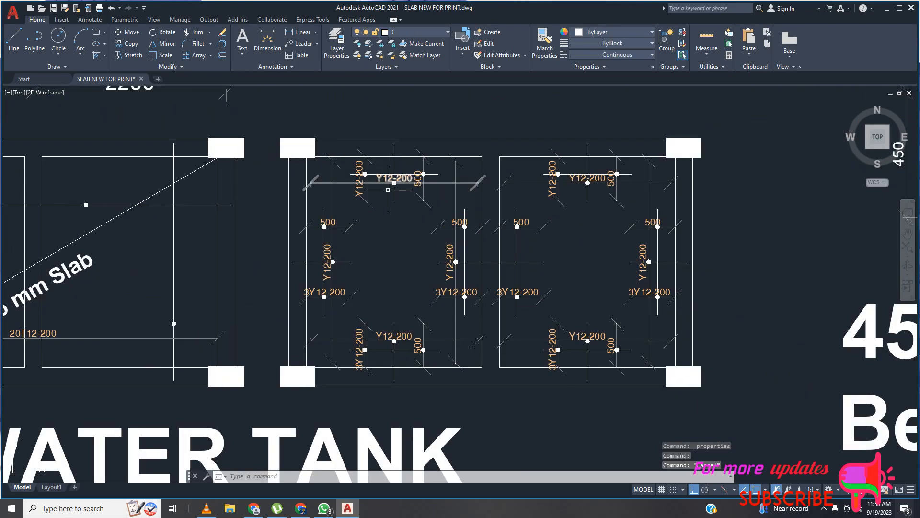
{"action": "left_click", "coordinate": [382, 183]}
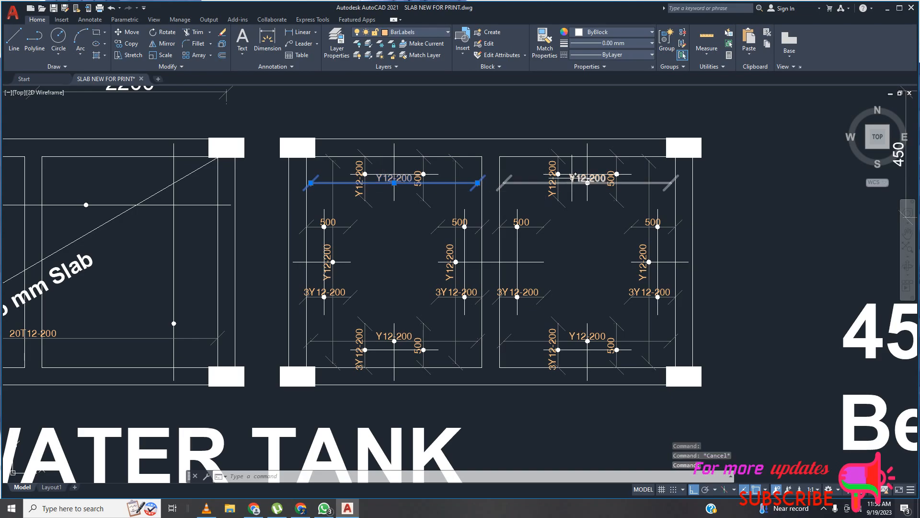
{"action": "left_click", "coordinate": [576, 182]}
{"action": "left_click", "coordinate": [574, 340]}
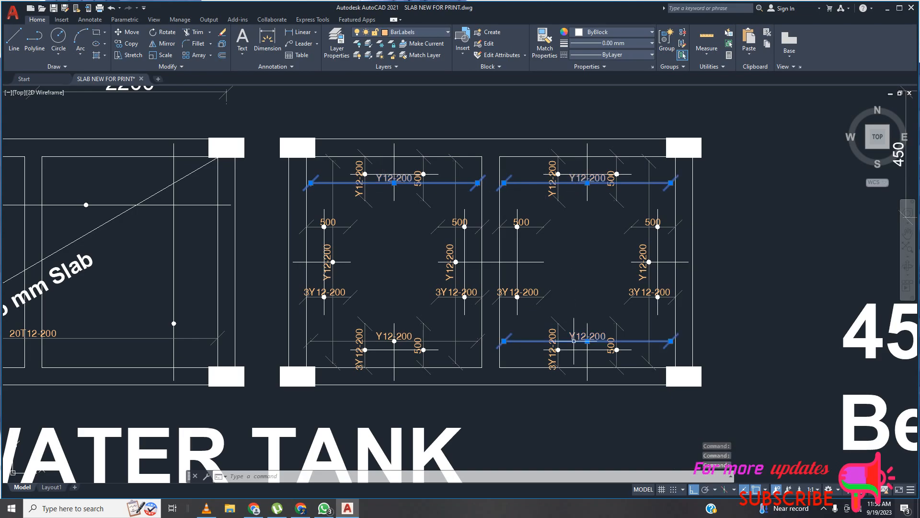
{"action": "left_click", "coordinate": [432, 342]}
{"action": "right_click", "coordinate": [405, 271]}
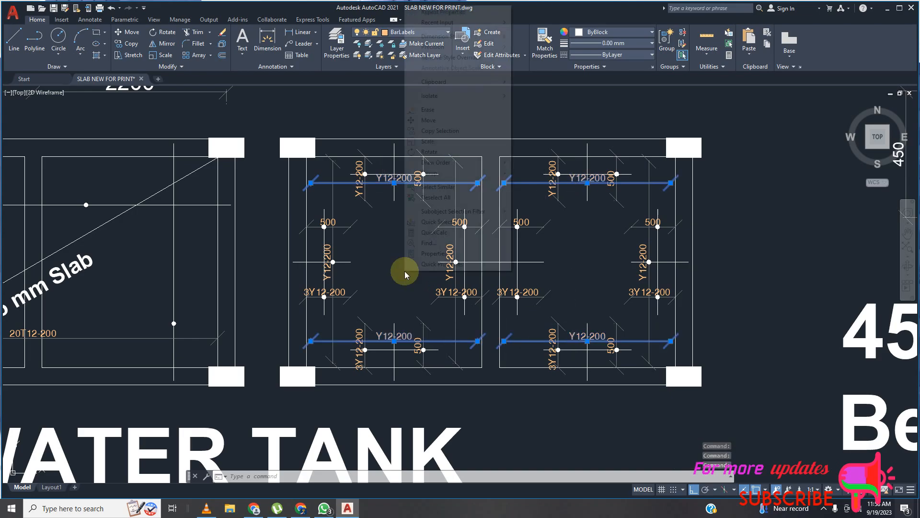
{"action": "left_click", "coordinate": [436, 254]}
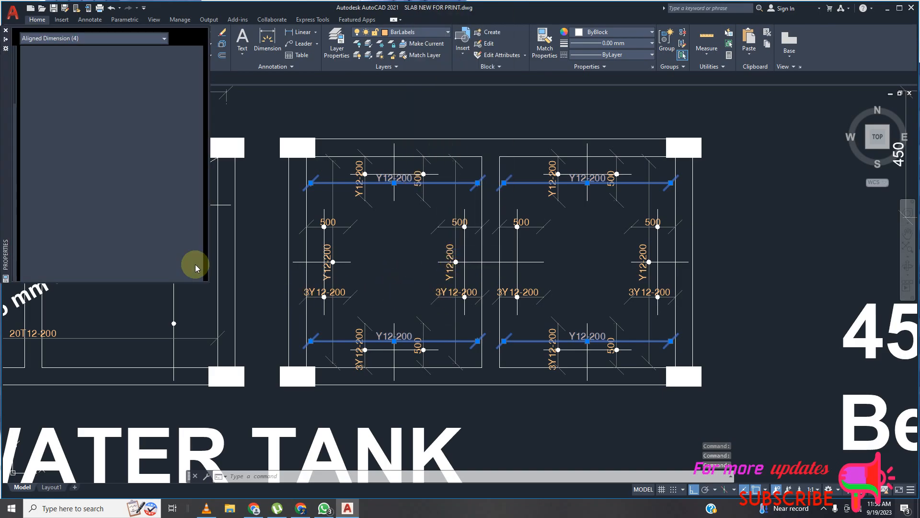
{"action": "scroll", "coordinate": [135, 222], "scroll_direction": "down", "scroll_amount": 6}
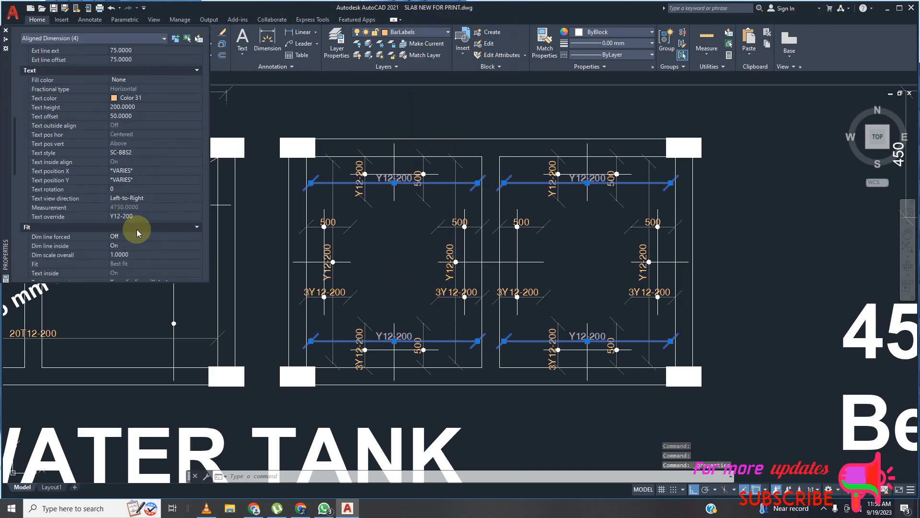
{"action": "left_click", "coordinate": [119, 217]}
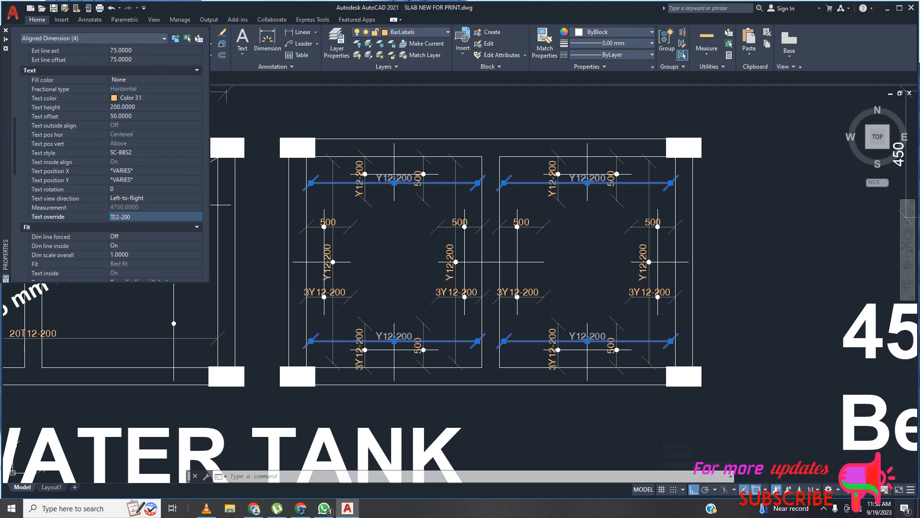
{"action": "left_click", "coordinate": [5, 30]}
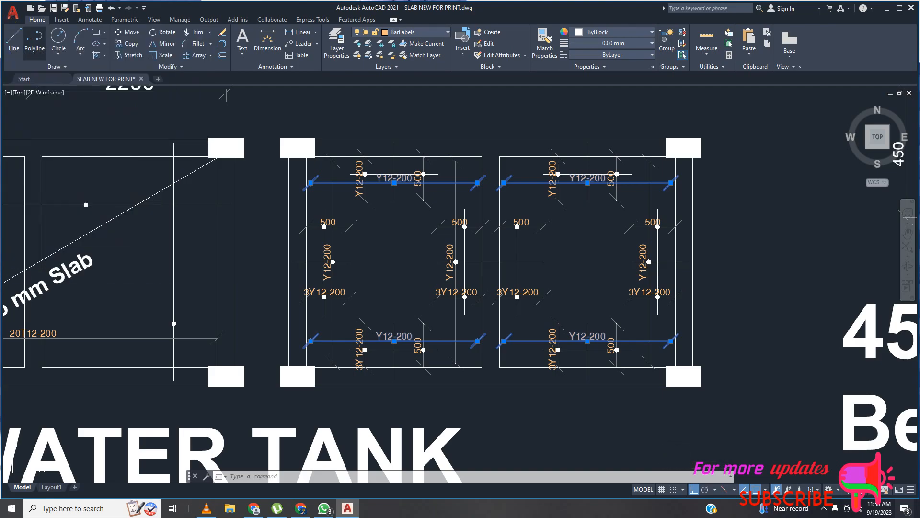
{"action": "scroll", "coordinate": [518, 266], "scroll_direction": "up", "scroll_amount": 4}
{"action": "key", "text": "Escape"}
Select the four short horizontal 3Y12-200 dimensions along the side edges of the water tank's two reinforcement panels
{"action": "scroll", "coordinate": [536, 281], "scroll_direction": "down", "scroll_amount": 4}
{"action": "scroll", "coordinate": [467, 296], "scroll_direction": "up", "scroll_amount": 2}
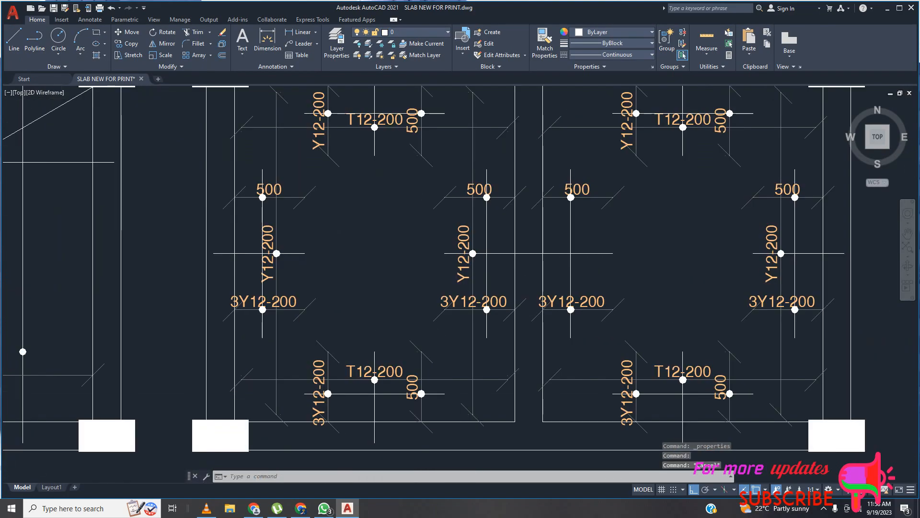
{"action": "scroll", "coordinate": [455, 306], "scroll_direction": "up", "scroll_amount": 2}
{"action": "left_click", "coordinate": [452, 312]}
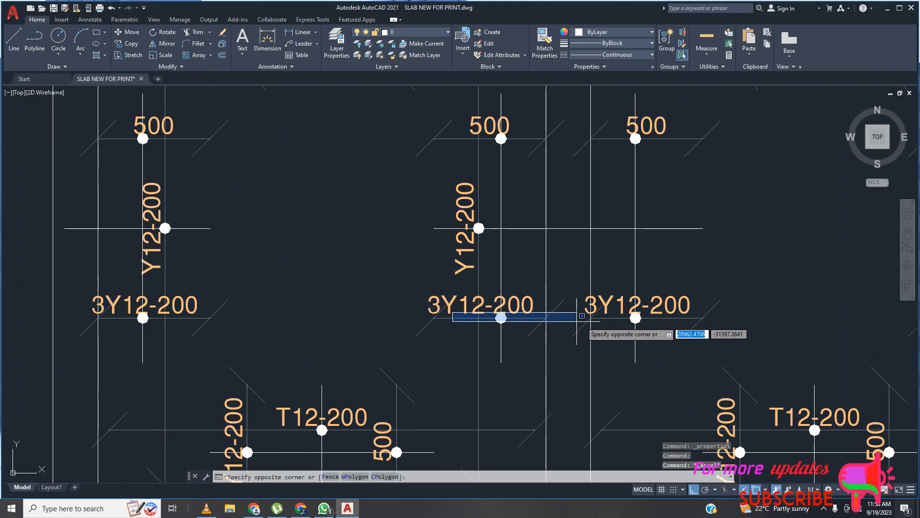
{"action": "left_click", "coordinate": [441, 297]}
{"action": "left_click", "coordinate": [757, 338]}
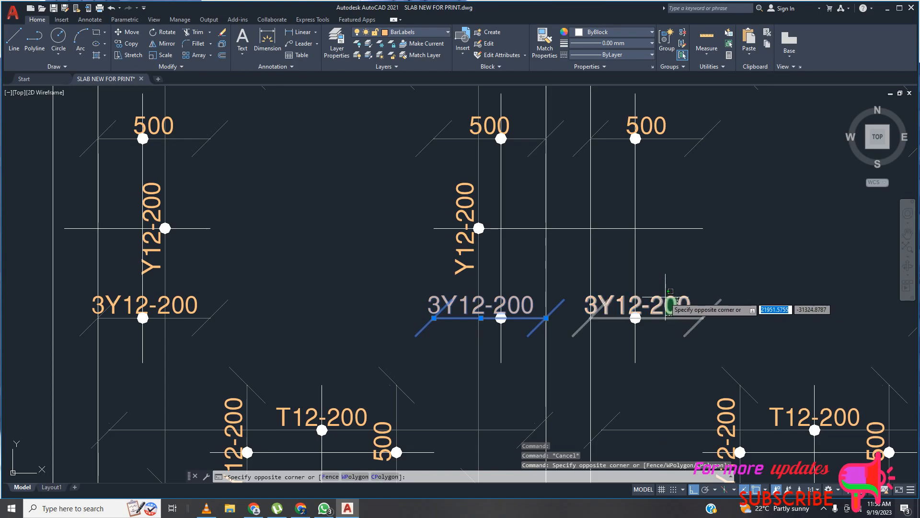
{"action": "left_click", "coordinate": [575, 288]}
{"action": "scroll", "coordinate": [637, 311], "scroll_direction": "down", "scroll_amount": 5}
{"action": "scroll", "coordinate": [388, 303], "scroll_direction": "up", "scroll_amount": 6}
{"action": "left_click", "coordinate": [439, 304]}
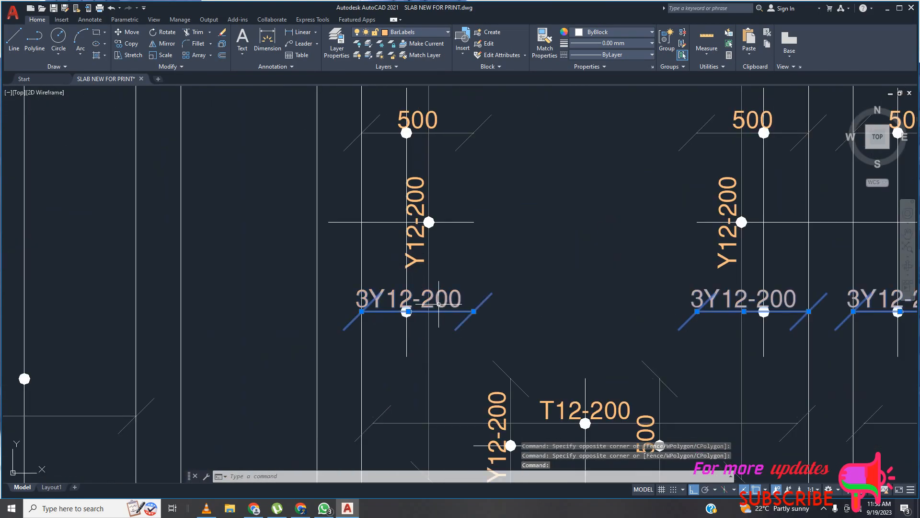
{"action": "scroll", "coordinate": [335, 258], "scroll_direction": "down", "scroll_amount": 4}
{"action": "scroll", "coordinate": [695, 272], "scroll_direction": "up", "scroll_amount": 2}
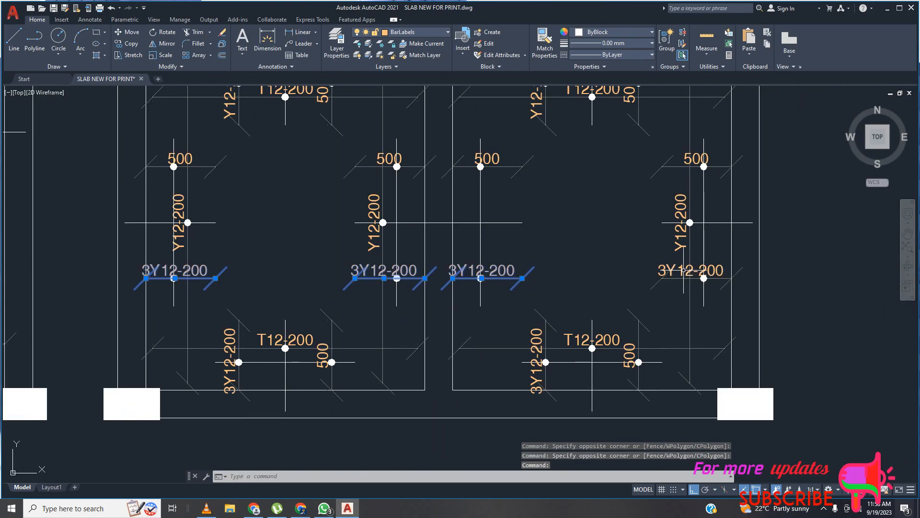
{"action": "left_click", "coordinate": [686, 267]}
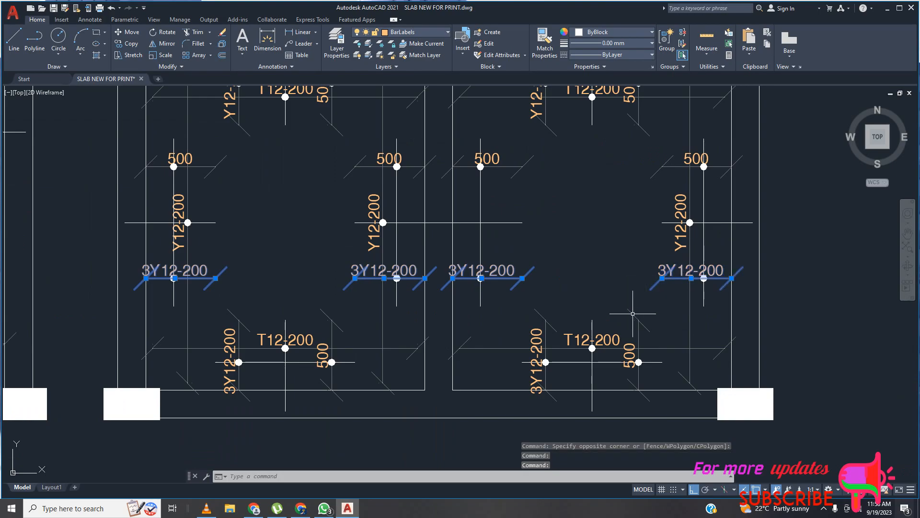
Add the two vertical 3Y12-200 dimensions to the selection, set the text override of all six to 3T12-200, and clear the selection
{"action": "left_click", "coordinate": [527, 375]}
{"action": "left_click", "coordinate": [220, 380]}
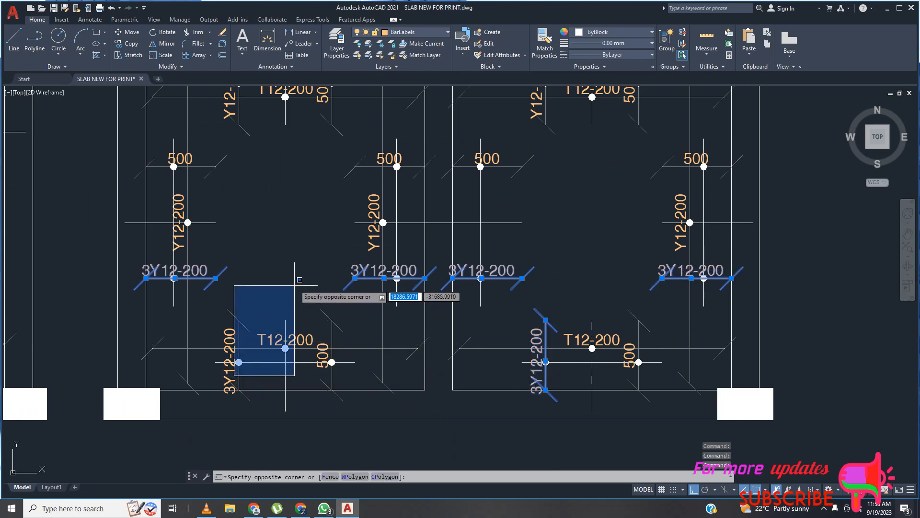
{"action": "scroll", "coordinate": [307, 307], "scroll_direction": "down", "scroll_amount": 8}
{"action": "scroll", "coordinate": [269, 320], "scroll_direction": "up", "scroll_amount": 6}
{"action": "scroll", "coordinate": [270, 319], "scroll_direction": "up", "scroll_amount": 4}
{"action": "left_click", "coordinate": [273, 314]}
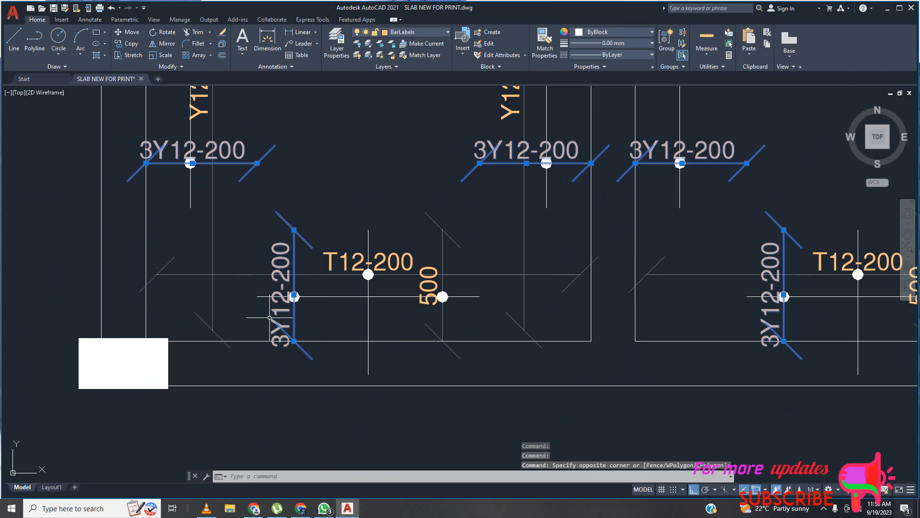
{"action": "scroll", "coordinate": [289, 326], "scroll_direction": "down", "scroll_amount": 4}
{"action": "right_click", "coordinate": [319, 241]}
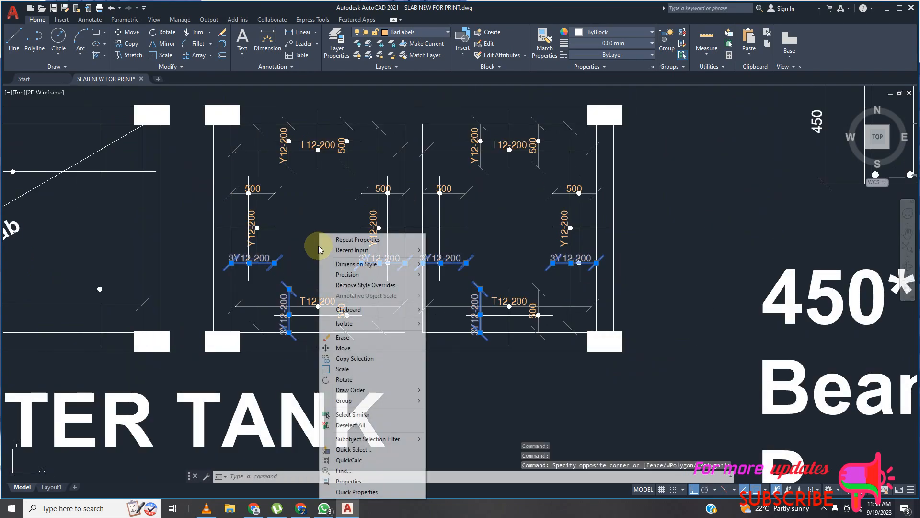
{"action": "left_click", "coordinate": [357, 481]}
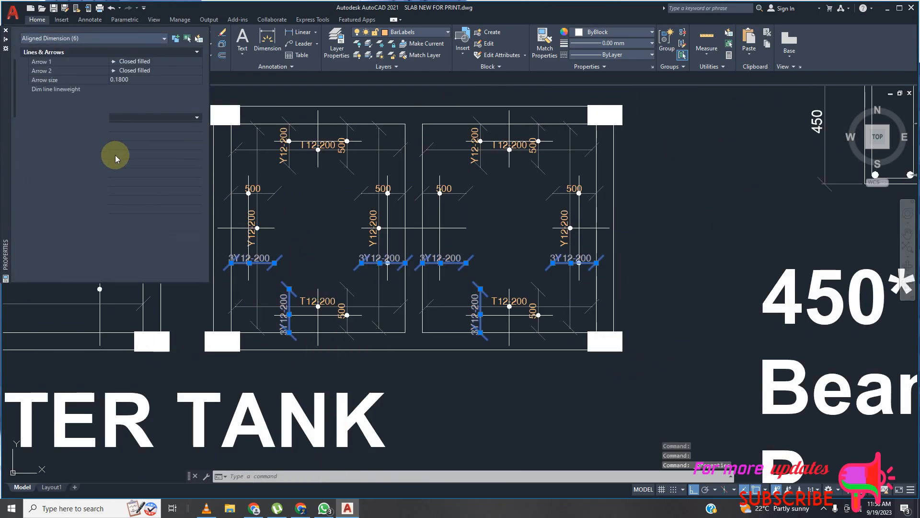
{"action": "scroll", "coordinate": [137, 225], "scroll_direction": "down", "scroll_amount": 5}
{"action": "scroll", "coordinate": [148, 263], "scroll_direction": "down", "scroll_amount": 2}
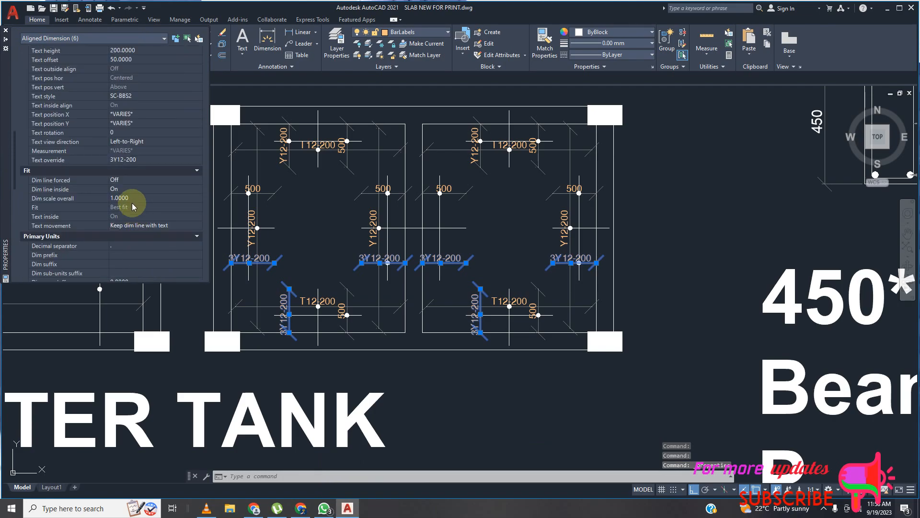
{"action": "left_click", "coordinate": [116, 163]}
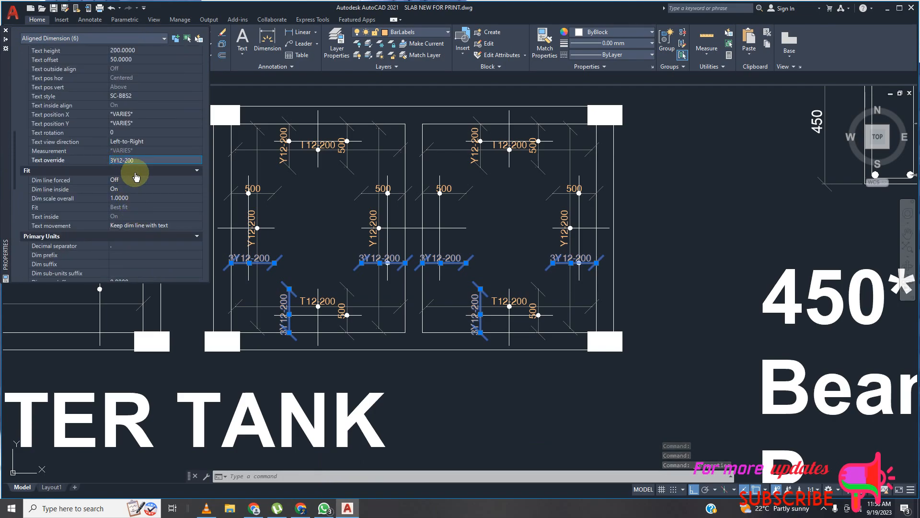
{"action": "type", "text": "T"}
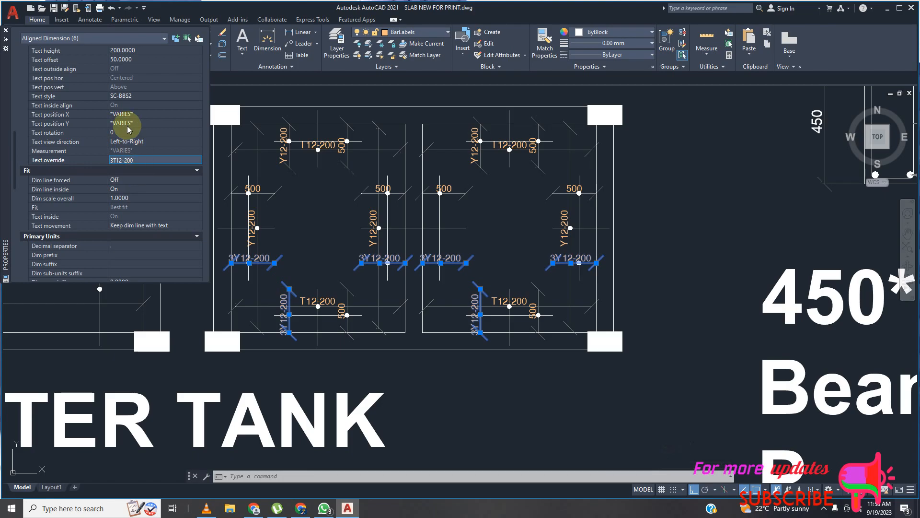
{"action": "left_click", "coordinate": [127, 142]}
{"action": "scroll", "coordinate": [344, 315], "scroll_direction": "down", "scroll_amount": 4}
{"action": "key", "text": "Escape"}
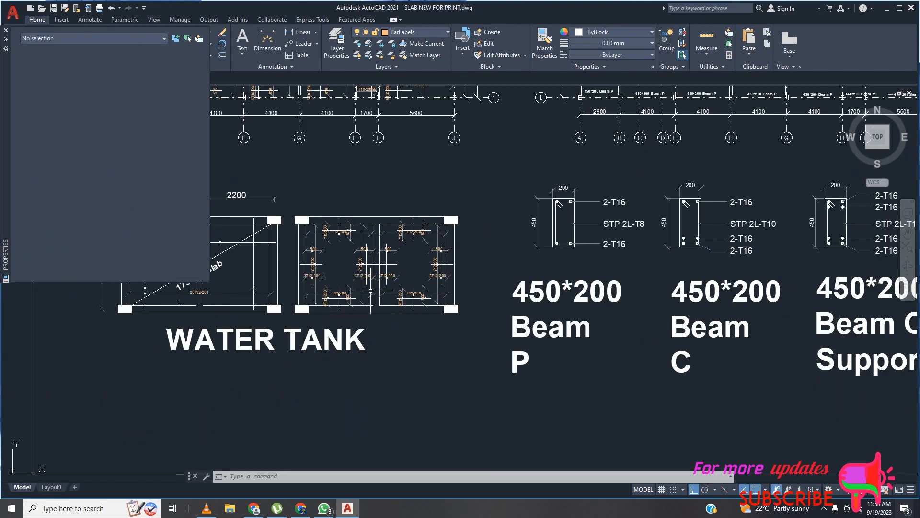
Look over the water tank reinforcement plan for dimension labels that still use the Y prefix
{"action": "scroll", "coordinate": [378, 268], "scroll_direction": "up", "scroll_amount": 4}
{"action": "scroll", "coordinate": [480, 296], "scroll_direction": "down", "scroll_amount": 4}
{"action": "scroll", "coordinate": [392, 265], "scroll_direction": "up", "scroll_amount": 4}
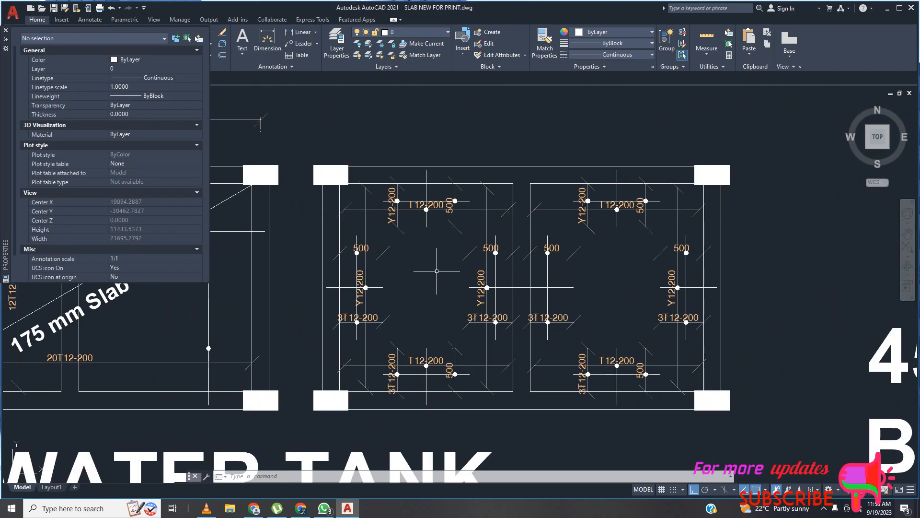
{"action": "key", "text": "ctrl+1"}
{"action": "scroll", "coordinate": [433, 266], "scroll_direction": "down", "scroll_amount": 4}
{"action": "scroll", "coordinate": [469, 205], "scroll_direction": "up", "scroll_amount": 8}
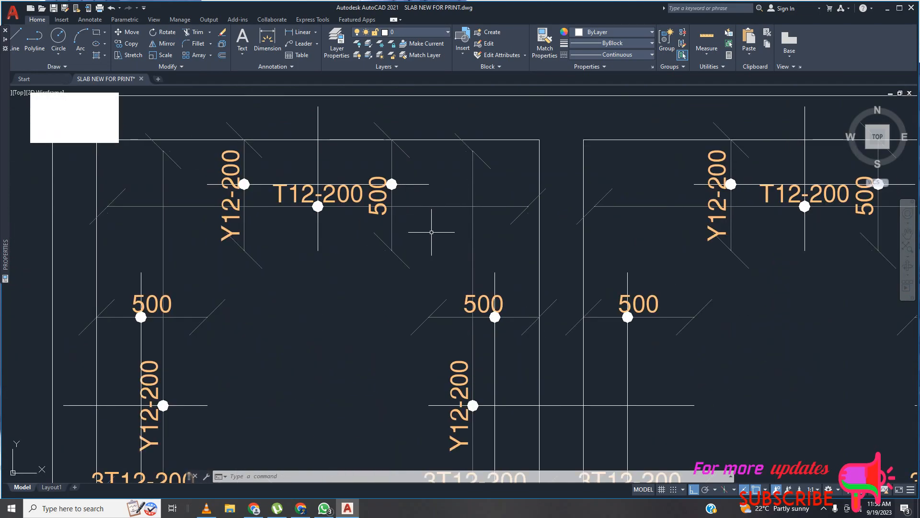
{"action": "scroll", "coordinate": [432, 232], "scroll_direction": "down", "scroll_amount": 2}
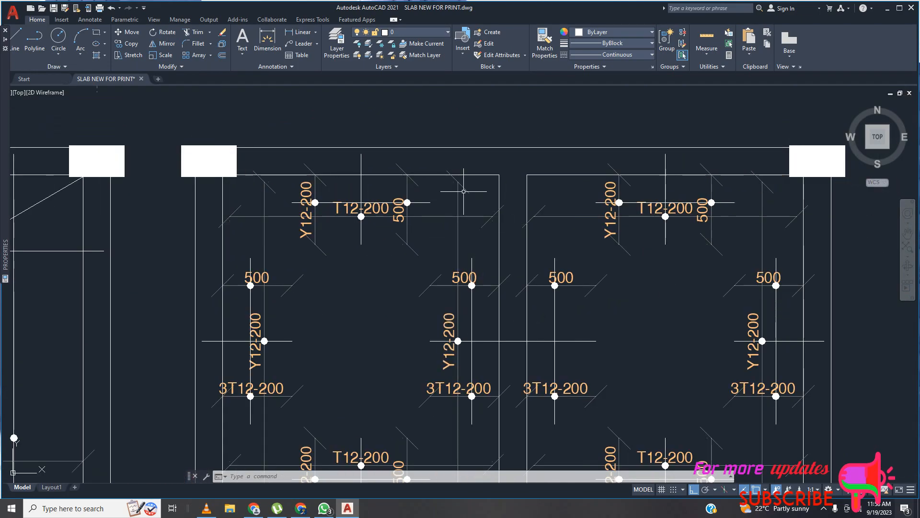
{"action": "scroll", "coordinate": [494, 211], "scroll_direction": "down", "scroll_amount": 3}
{"action": "scroll", "coordinate": [431, 213], "scroll_direction": "up", "scroll_amount": 6}
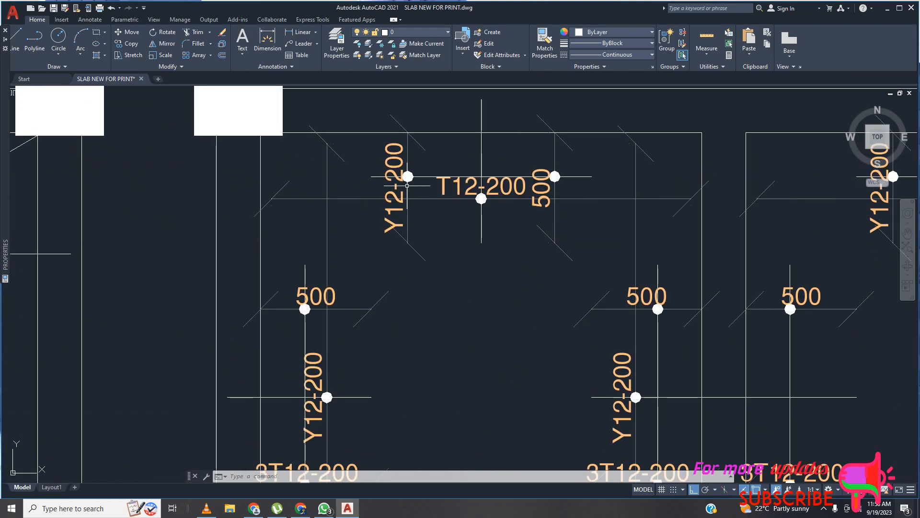
Set the text override of the two short vertical Y12-200 dimensions at the upper edge of the water tank panels to T12-200, and clear the selection
{"action": "left_click", "coordinate": [408, 218]}
{"action": "scroll", "coordinate": [446, 294], "scroll_direction": "down", "scroll_amount": 2}
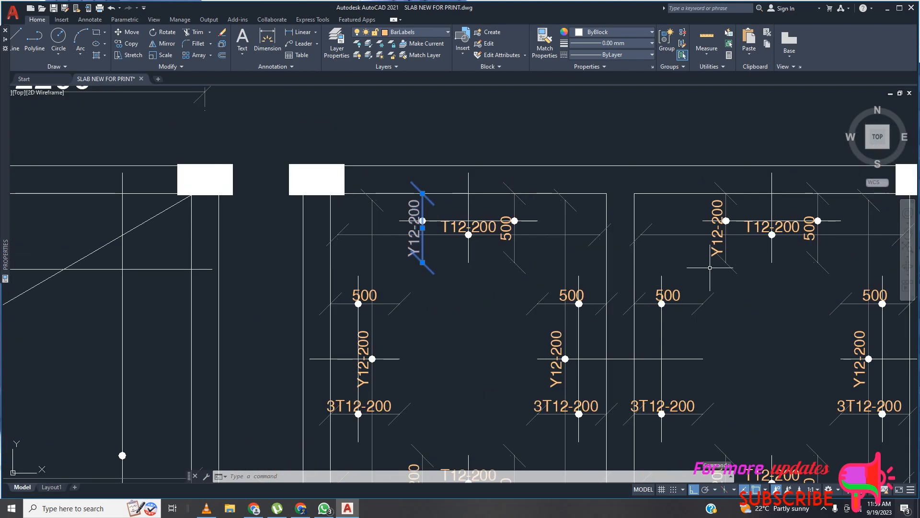
{"action": "left_click", "coordinate": [724, 255]}
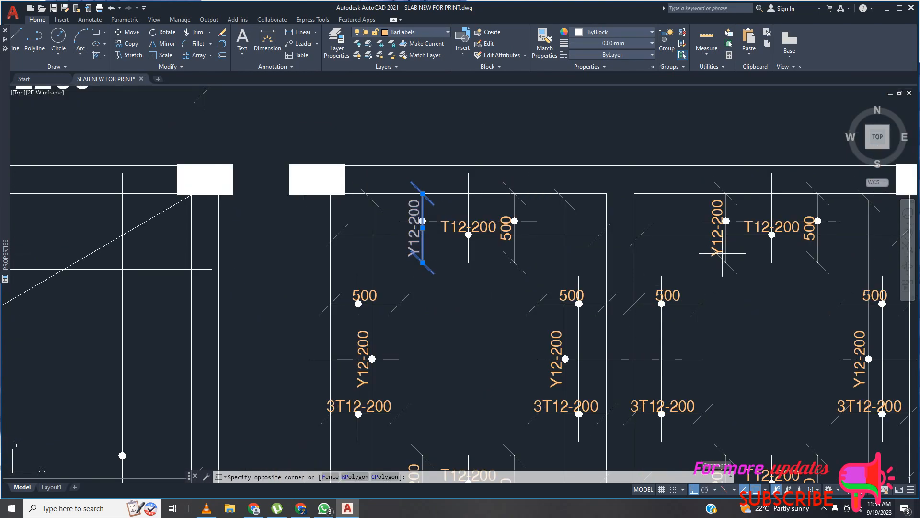
{"action": "left_click", "coordinate": [709, 247]}
{"action": "scroll", "coordinate": [596, 192], "scroll_direction": "down", "scroll_amount": 4}
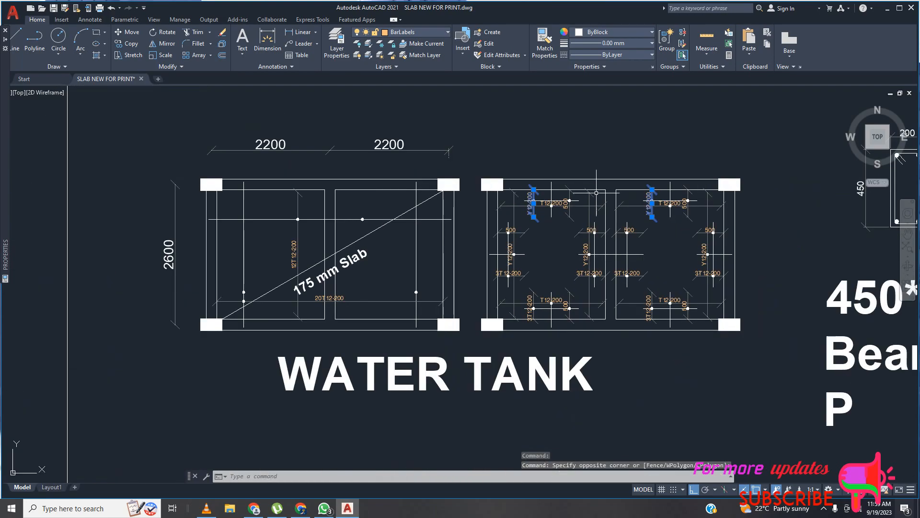
{"action": "scroll", "coordinate": [531, 318], "scroll_direction": "up", "scroll_amount": 3}
{"action": "scroll", "coordinate": [554, 301], "scroll_direction": "down", "scroll_amount": 3}
{"action": "scroll", "coordinate": [671, 294], "scroll_direction": "up", "scroll_amount": 3}
{"action": "scroll", "coordinate": [618, 294], "scroll_direction": "down", "scroll_amount": 2}
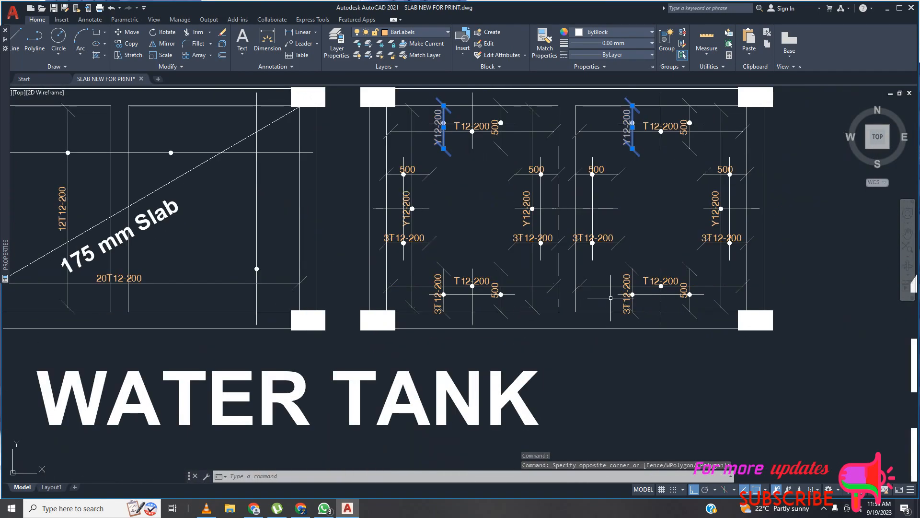
{"action": "right_click", "coordinate": [643, 209]}
{"action": "left_click", "coordinate": [659, 453]}
{"action": "scroll", "coordinate": [67, 172], "scroll_direction": "down", "scroll_amount": 10}
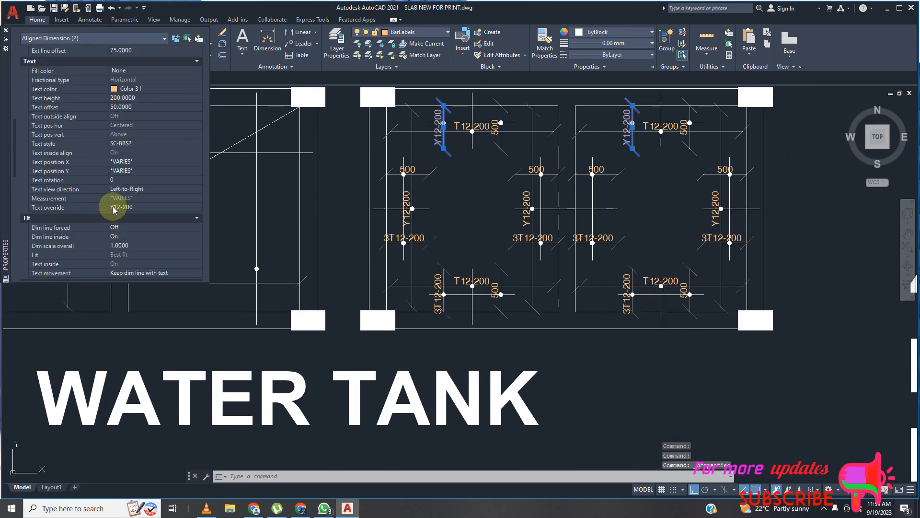
{"action": "left_click", "coordinate": [113, 207]}
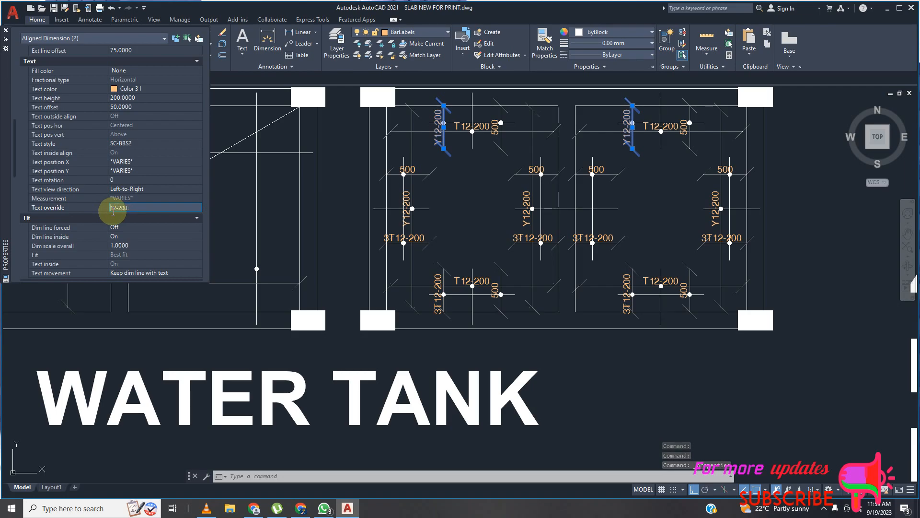
{"action": "type", "text": "T"}
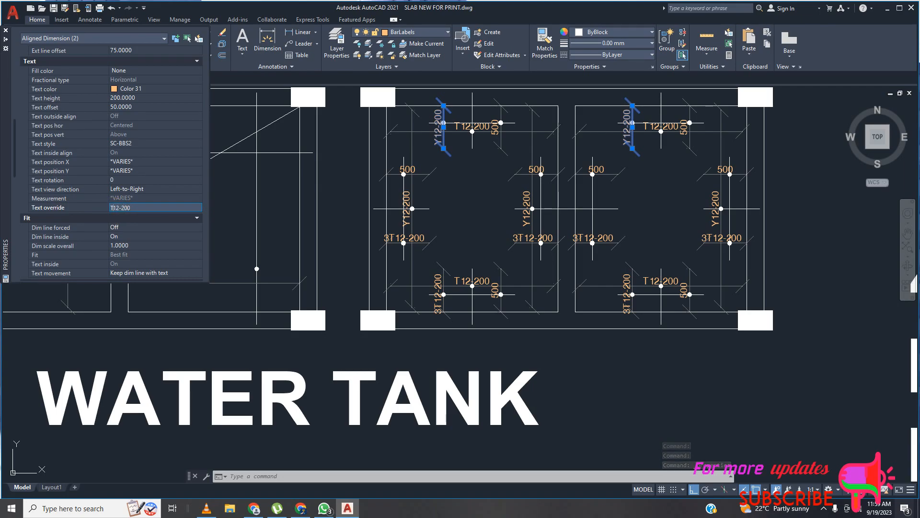
{"action": "left_click", "coordinate": [161, 181]}
{"action": "scroll", "coordinate": [487, 257], "scroll_direction": "down", "scroll_amount": 5}
{"action": "scroll", "coordinate": [481, 250], "scroll_direction": "up", "scroll_amount": 5}
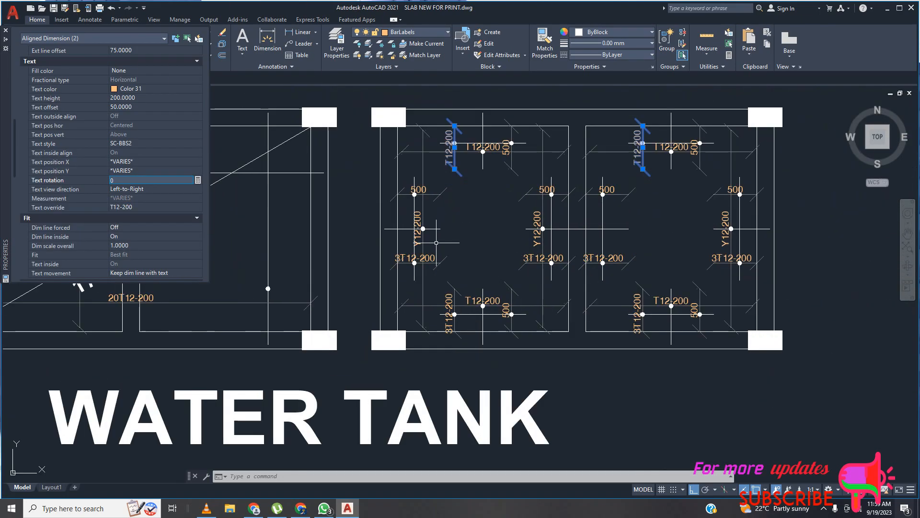
{"action": "scroll", "coordinate": [436, 243], "scroll_direction": "up", "scroll_amount": 4}
{"action": "key", "text": "Escape"}
Set the text override of the three long vertical Y12-200 dimensions in the water tank panels to T12-200, clear the selection, and save
{"action": "left_click", "coordinate": [444, 259]}
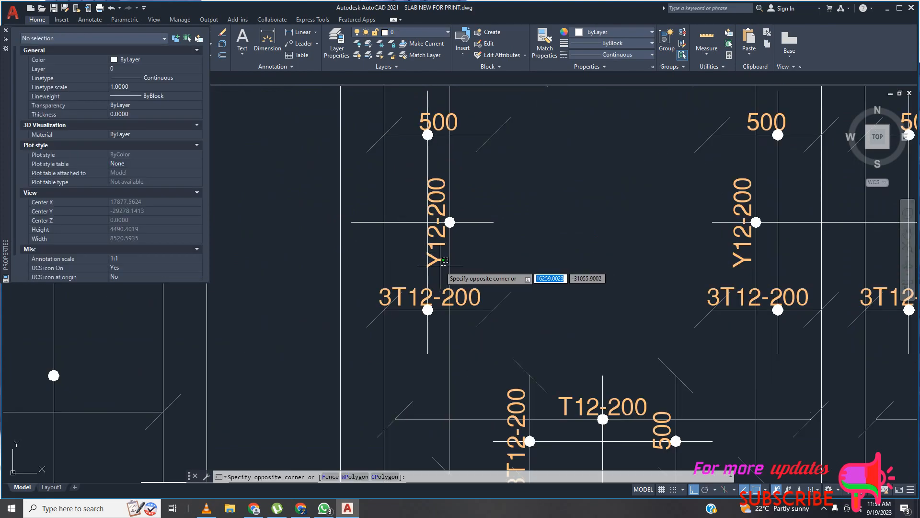
{"action": "scroll", "coordinate": [450, 224], "scroll_direction": "down", "scroll_amount": 4}
{"action": "left_click", "coordinate": [450, 225]}
{"action": "scroll", "coordinate": [557, 236], "scroll_direction": "up", "scroll_amount": 4}
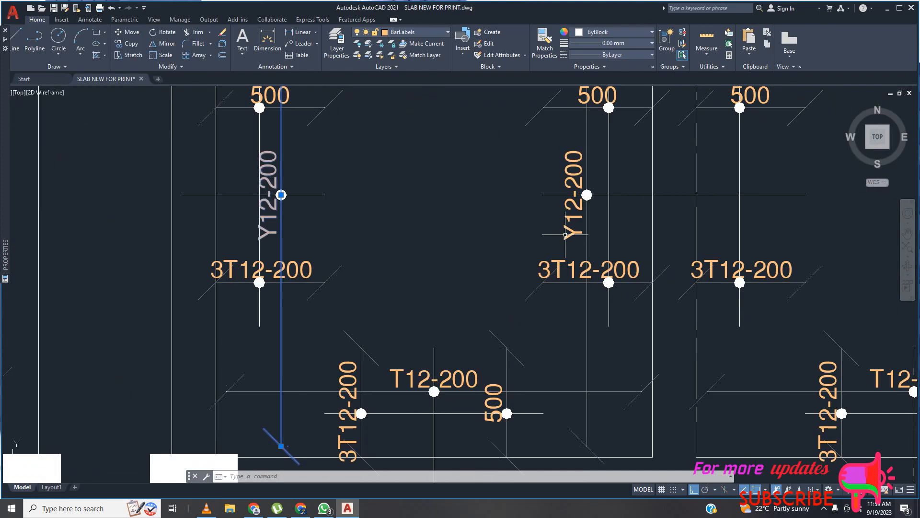
{"action": "left_click", "coordinate": [582, 168]}
{"action": "scroll", "coordinate": [439, 210], "scroll_direction": "down", "scroll_amount": 4}
{"action": "scroll", "coordinate": [681, 211], "scroll_direction": "up", "scroll_amount": 4}
{"action": "left_click", "coordinate": [687, 208]}
{"action": "right_click", "coordinate": [583, 190]}
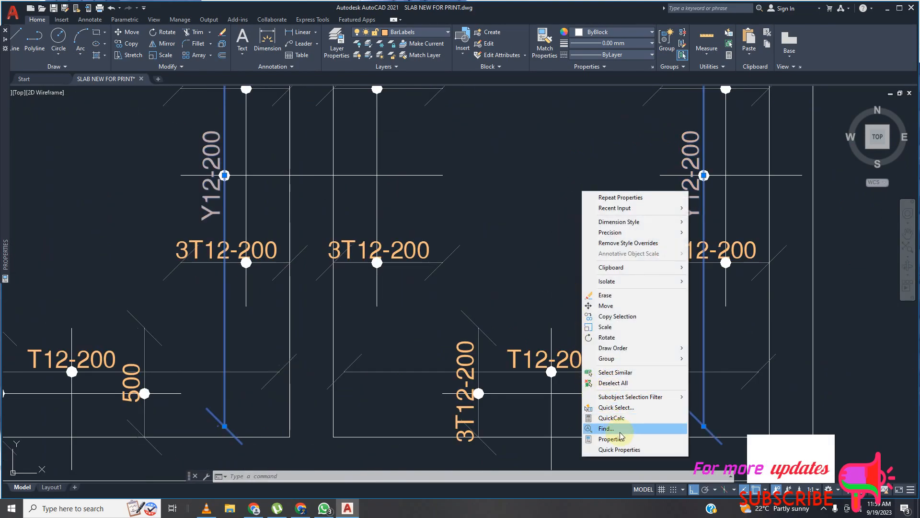
{"action": "left_click", "coordinate": [601, 435]}
{"action": "scroll", "coordinate": [158, 201], "scroll_direction": "down", "scroll_amount": 10}
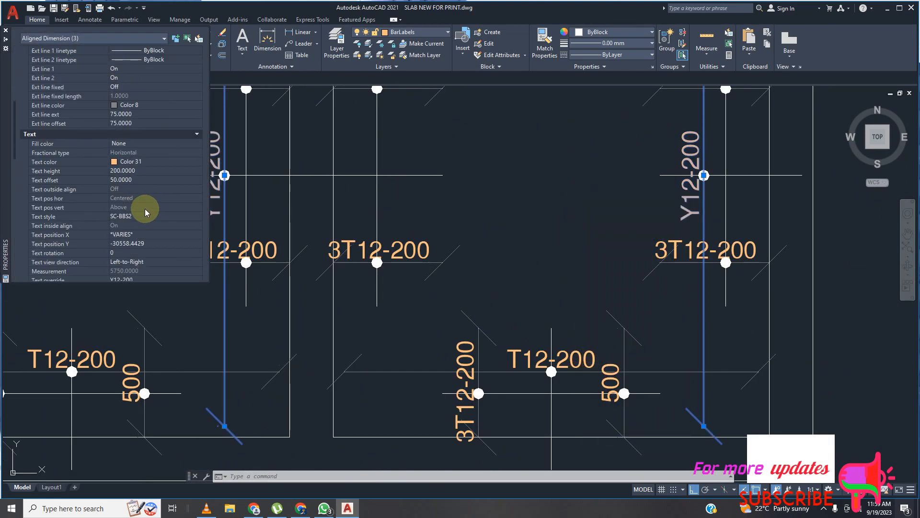
{"action": "left_click", "coordinate": [118, 106]}
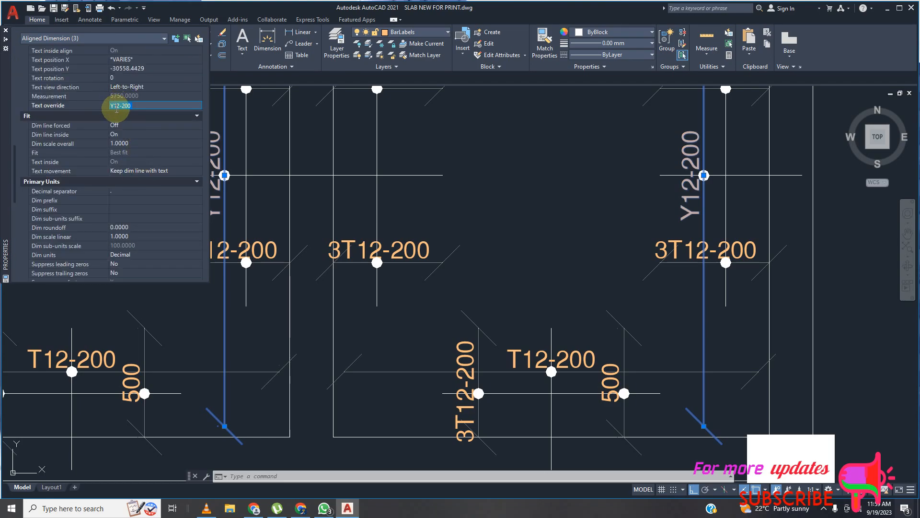
{"action": "left_click", "coordinate": [113, 106]}
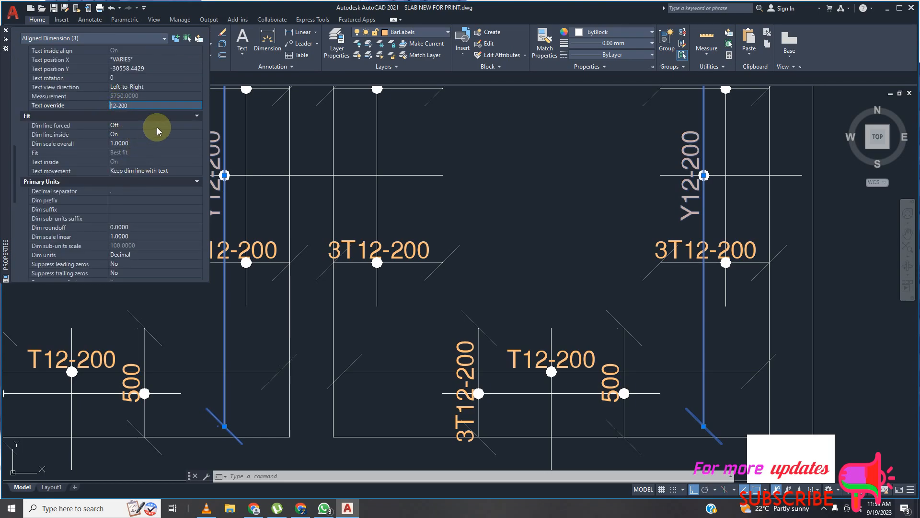
{"action": "type", "text": "T"}
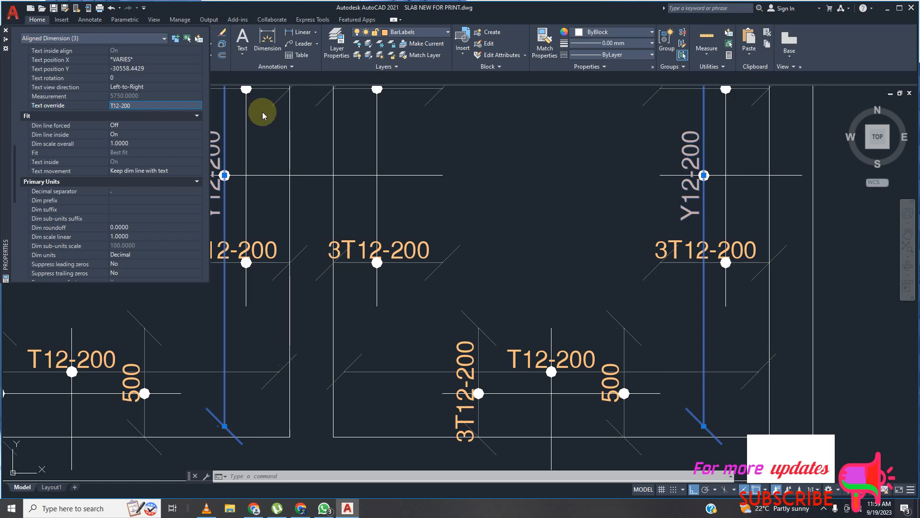
{"action": "left_click", "coordinate": [6, 30]}
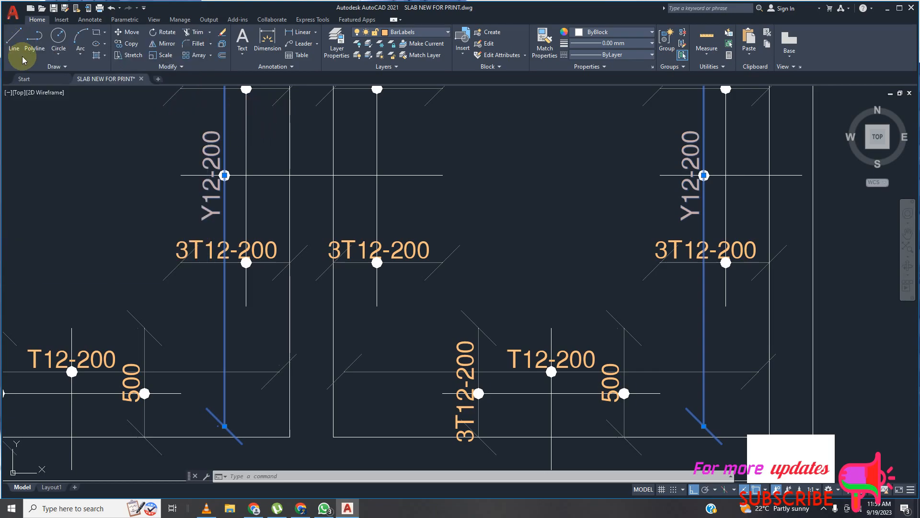
{"action": "key", "text": "Escape"}
{"action": "left_click", "coordinate": [54, 8]}
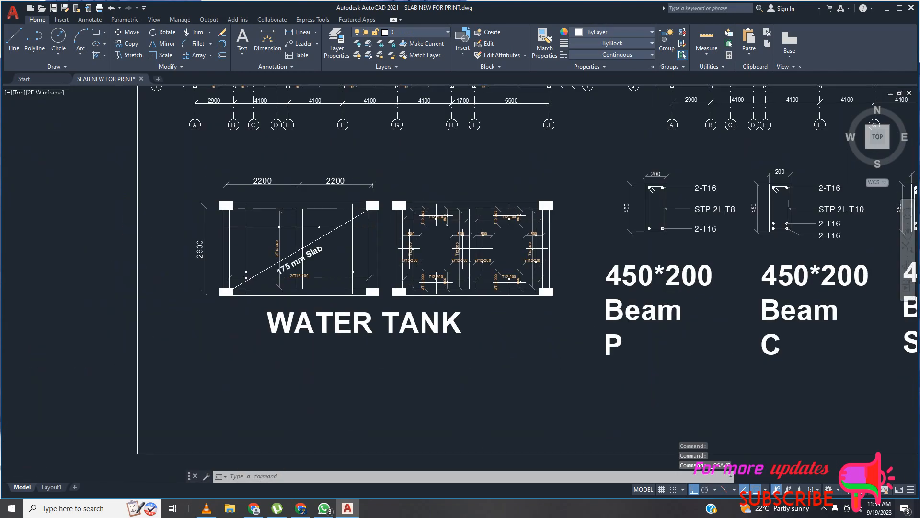
Examine the overall drawing and the grid dimension between axes I and J along the lower edge of the reinforcement plan
{"action": "scroll", "coordinate": [806, 90], "scroll_direction": "down", "scroll_amount": 5}
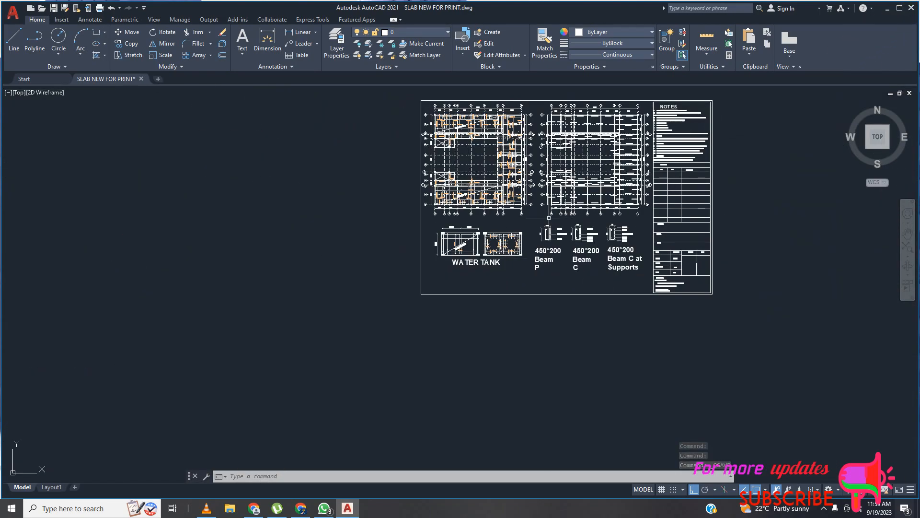
{"action": "scroll", "coordinate": [479, 206], "scroll_direction": "up", "scroll_amount": 5}
{"action": "scroll", "coordinate": [474, 205], "scroll_direction": "down", "scroll_amount": 3}
{"action": "scroll", "coordinate": [476, 203], "scroll_direction": "up", "scroll_amount": 5}
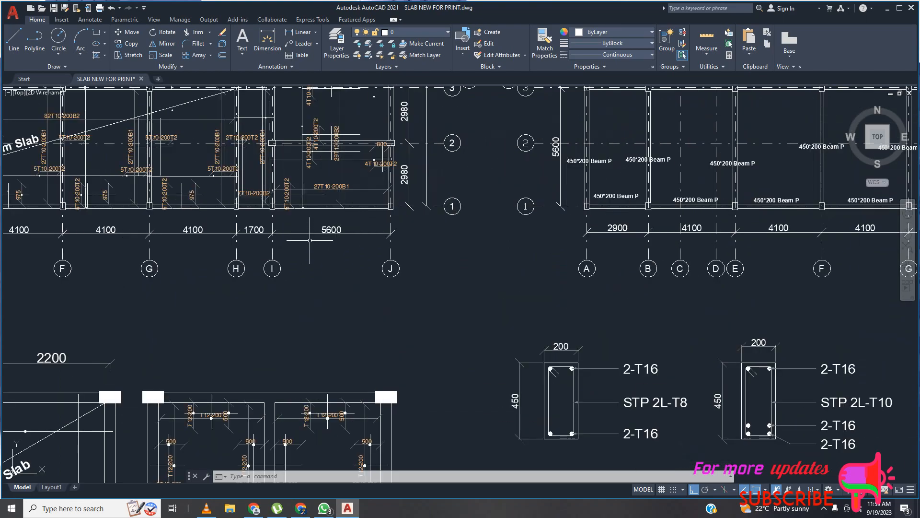
{"action": "scroll", "coordinate": [426, 266], "scroll_direction": "down", "scroll_amount": 6}
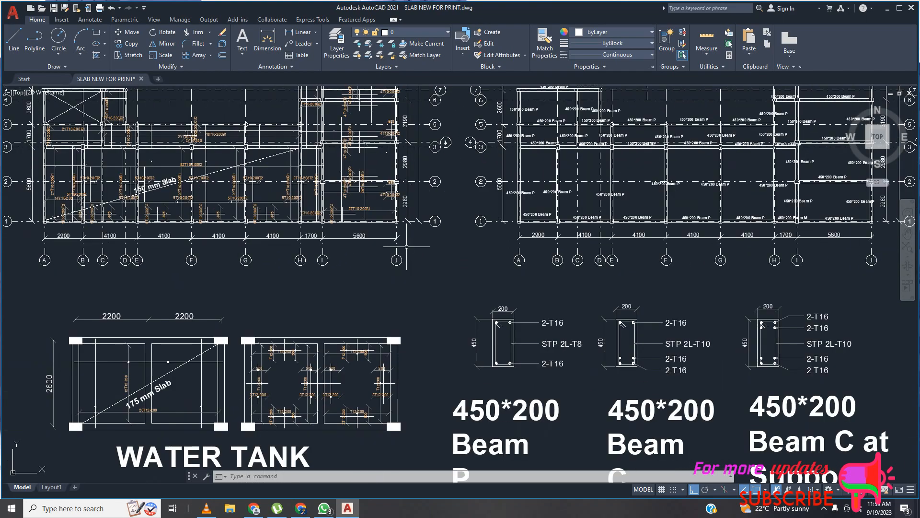
{"action": "scroll", "coordinate": [336, 249], "scroll_direction": "up", "scroll_amount": 7}
{"action": "scroll", "coordinate": [336, 250], "scroll_direction": "up", "scroll_amount": 2}
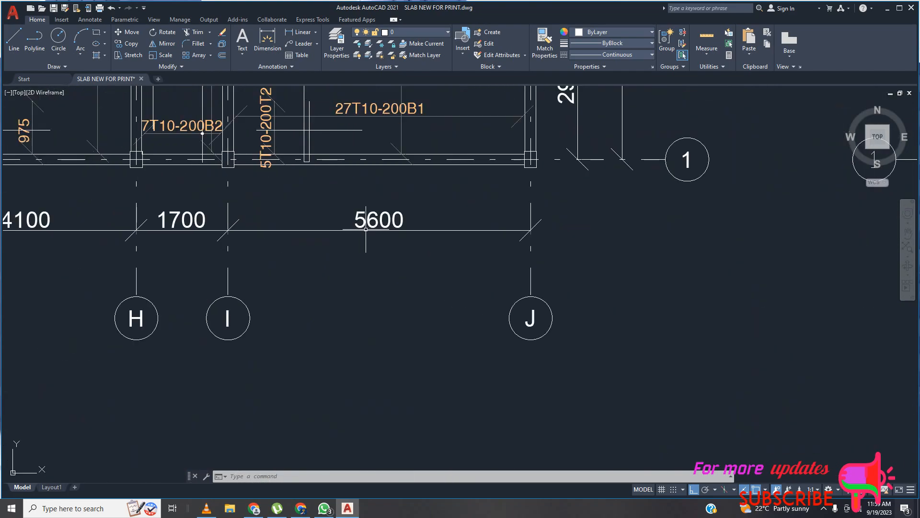
{"action": "scroll", "coordinate": [305, 231], "scroll_direction": "down", "scroll_amount": 5}
{"action": "scroll", "coordinate": [306, 295], "scroll_direction": "up", "scroll_amount": 3}
{"action": "scroll", "coordinate": [305, 294], "scroll_direction": "up", "scroll_amount": 4}
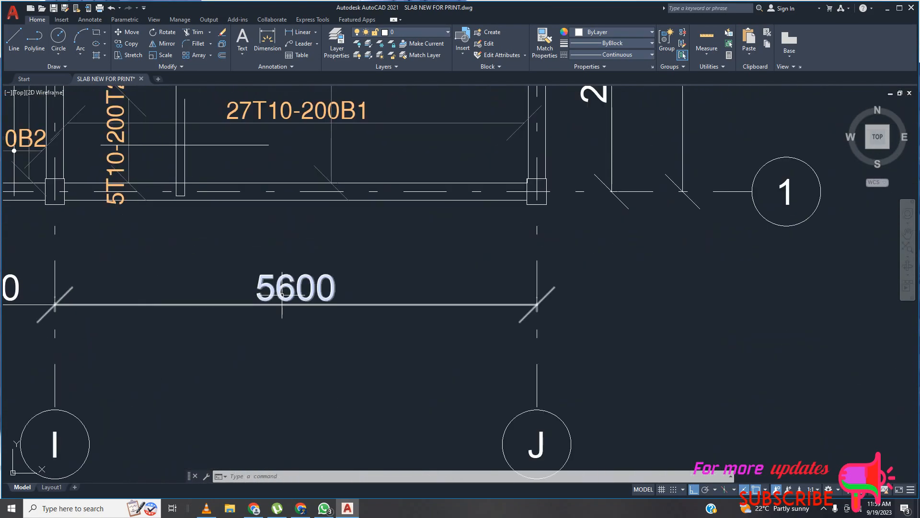
{"action": "scroll", "coordinate": [291, 305], "scroll_direction": "down", "scroll_amount": 4}
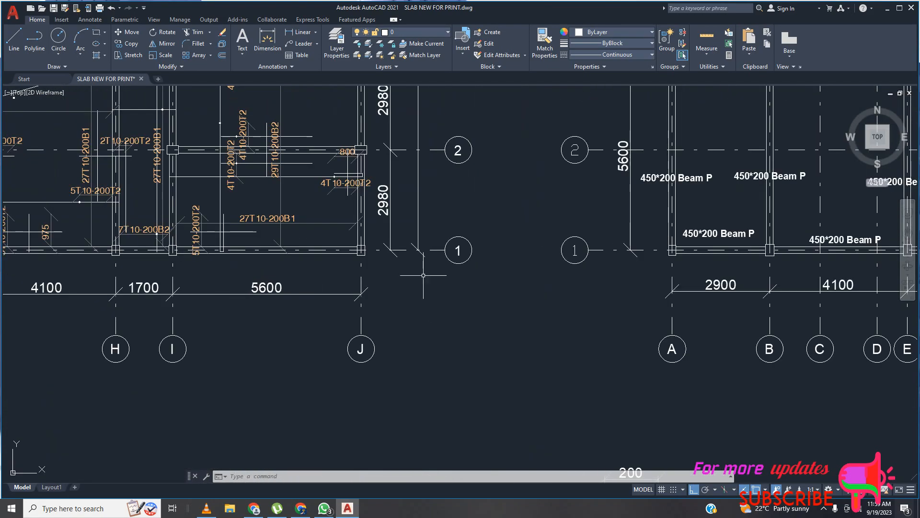
Cancel the attempt to quit the program and save the slab drawing
{"action": "left_click", "coordinate": [910, 8]}
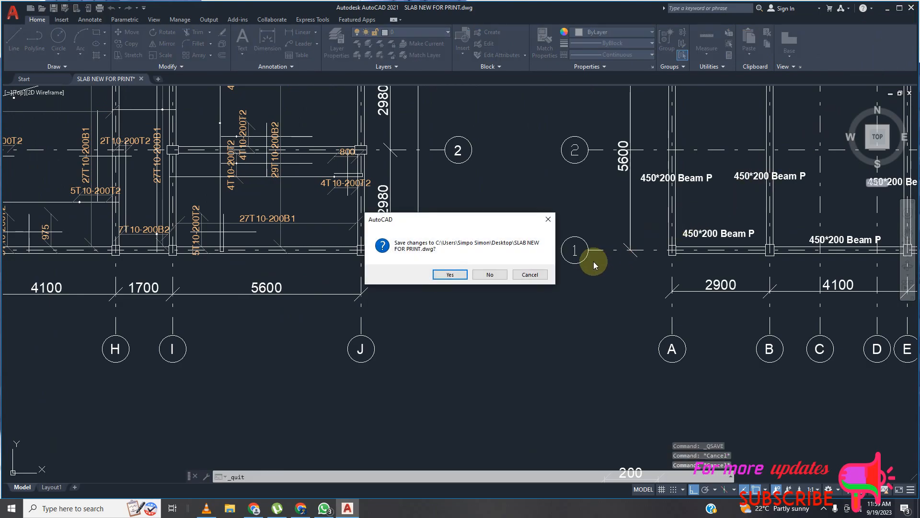
{"action": "left_click", "coordinate": [530, 274]}
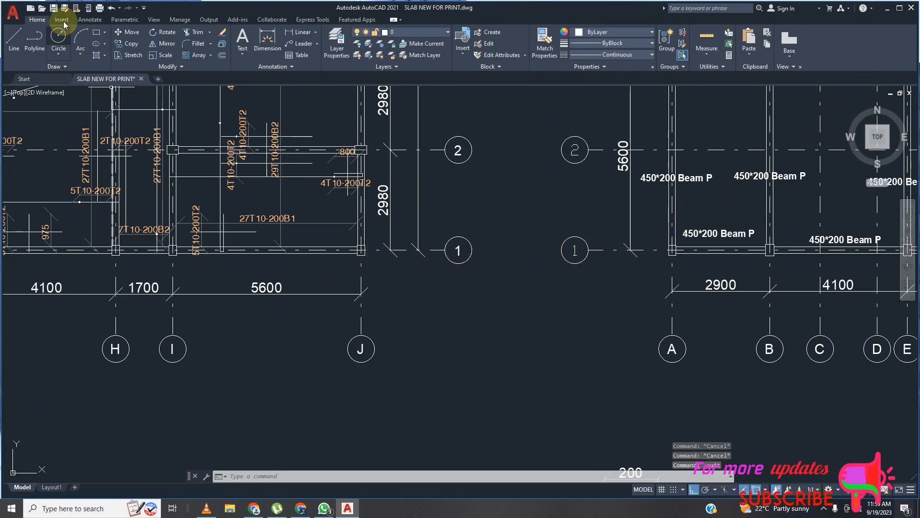
{"action": "left_click", "coordinate": [53, 9]}
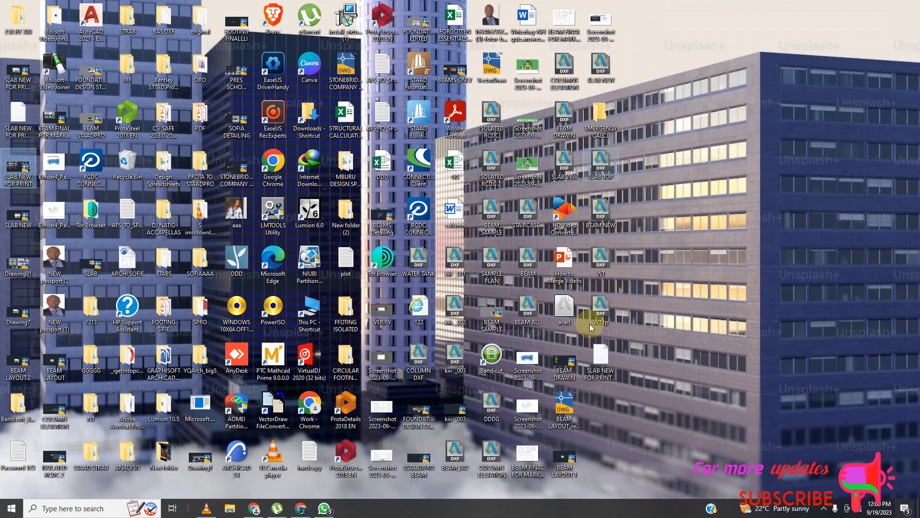
Switch to ARCHICAD 24 from the desktop and create a new project
{"action": "left_click", "coordinate": [236, 459]}
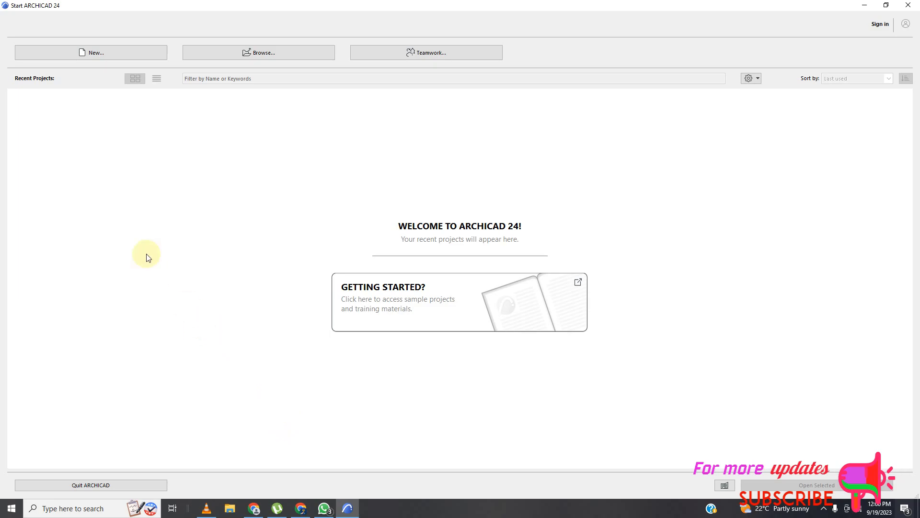
{"action": "left_click", "coordinate": [99, 56]}
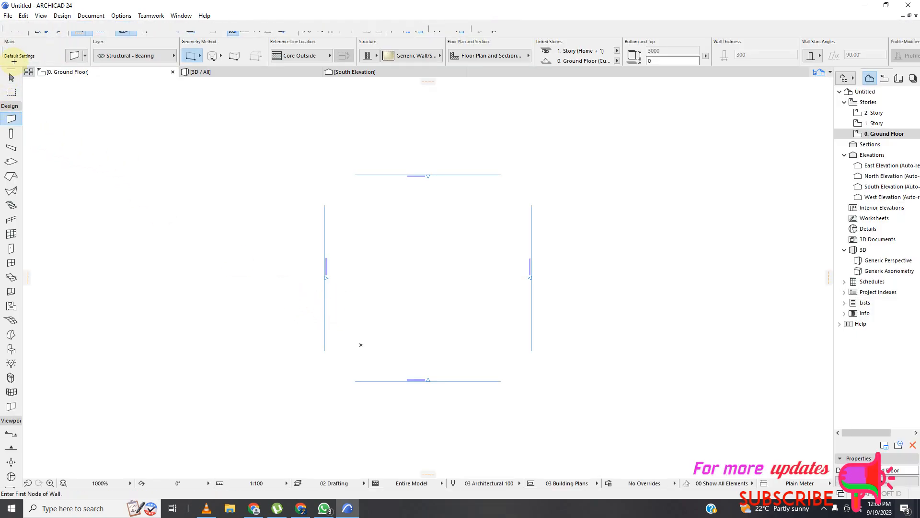
Start a merge from file and open SLAB NEW FOR PRINT.dwg from the Desktop
{"action": "left_click", "coordinate": [9, 15]}
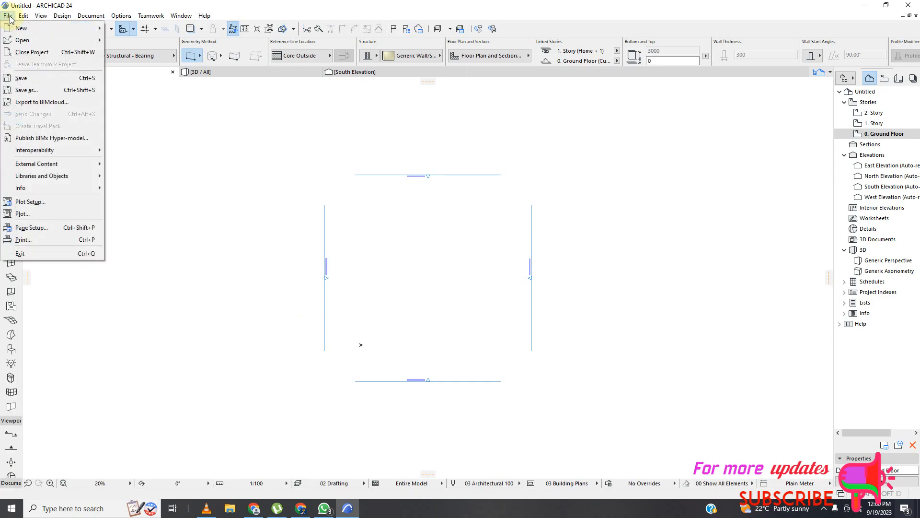
{"action": "mouse_move", "coordinate": [32, 152]}
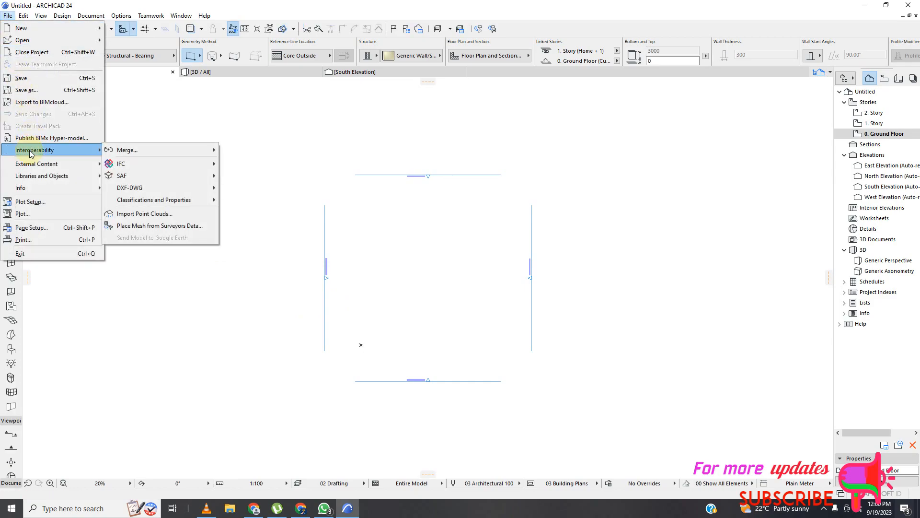
{"action": "mouse_move", "coordinate": [108, 153]}
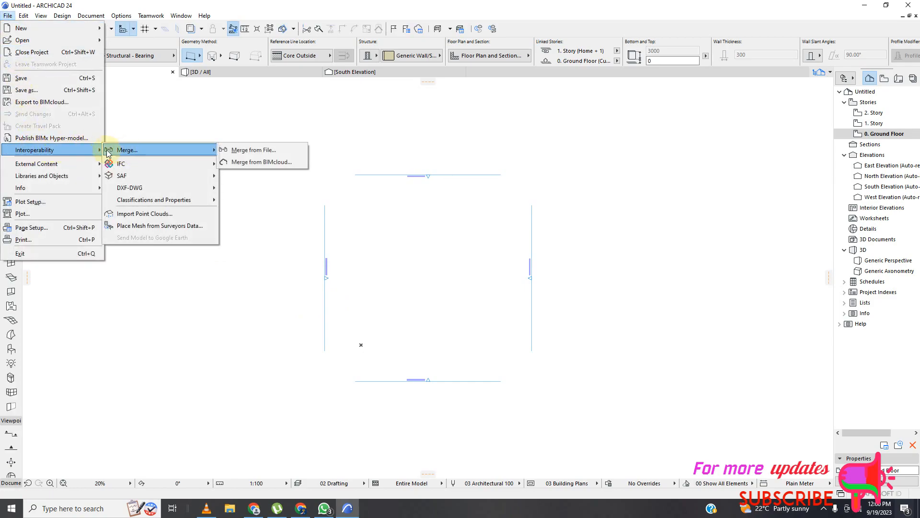
{"action": "left_click", "coordinate": [263, 152]}
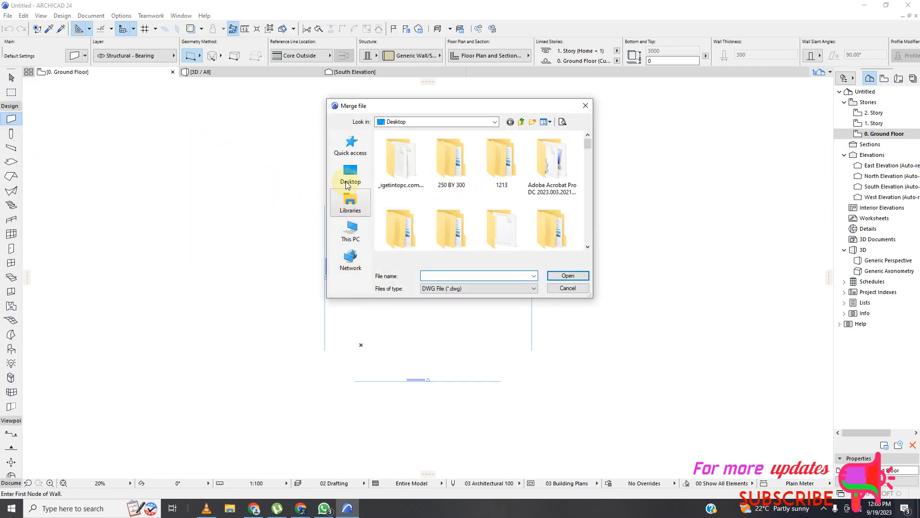
{"action": "scroll", "coordinate": [460, 204], "scroll_direction": "down", "scroll_amount": 10}
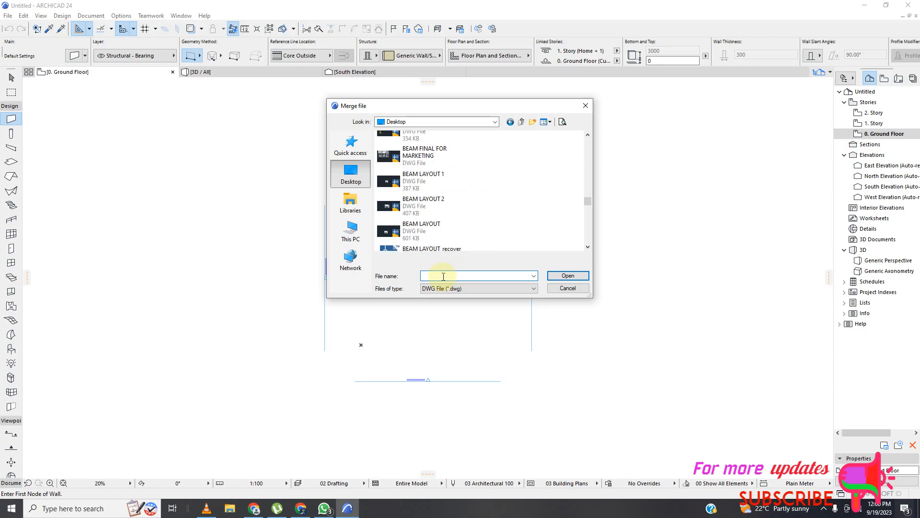
{"action": "type", "text": "S"}
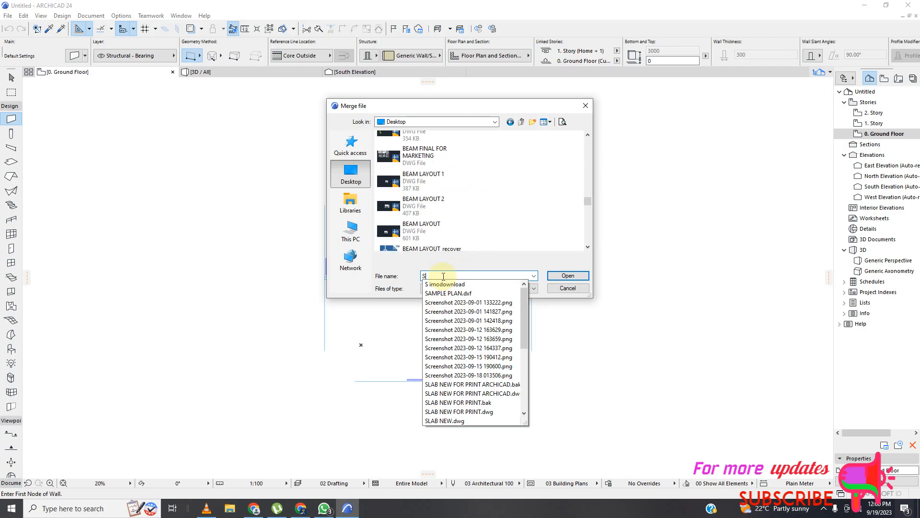
{"action": "left_click", "coordinate": [482, 412]}
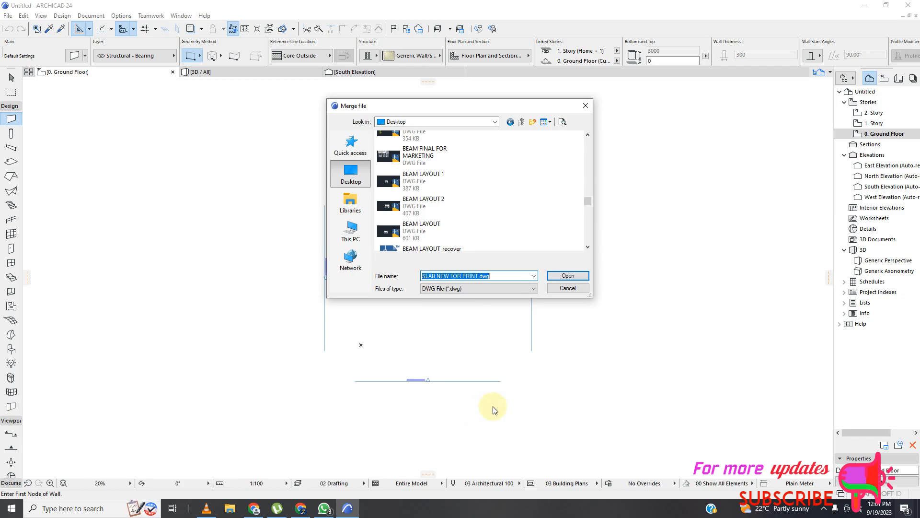
{"action": "left_click", "coordinate": [568, 277]}
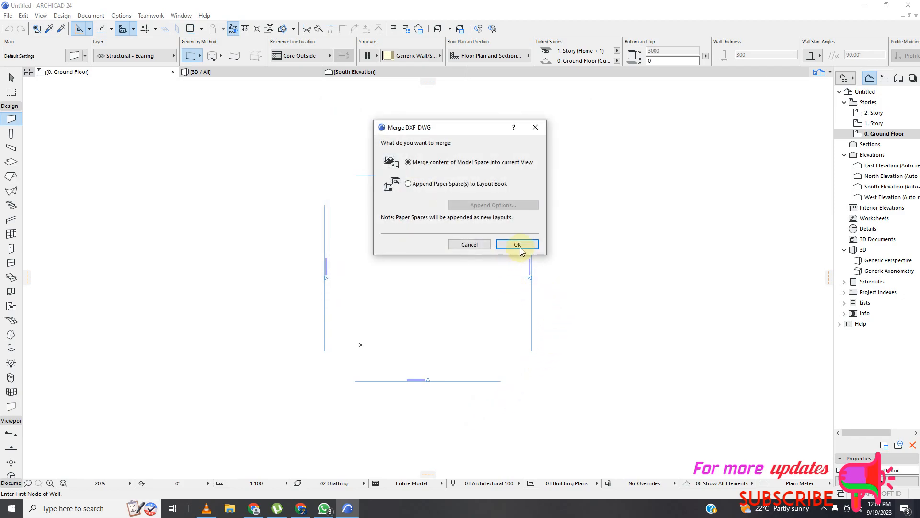
Merge the Model Space content into the Ground Floor view, skipping all missing references, using the 02 For editable import translator and importing the checked layers
{"action": "left_click", "coordinate": [518, 245]}
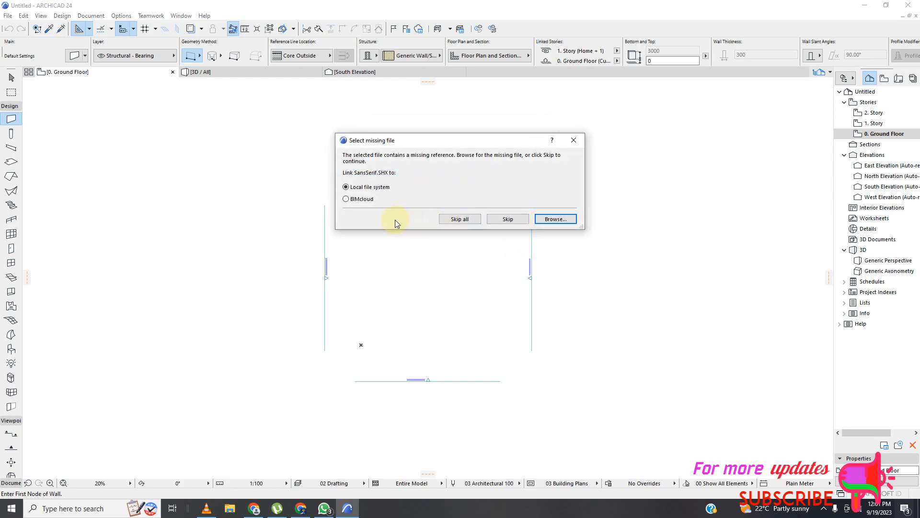
{"action": "left_click", "coordinate": [459, 220]}
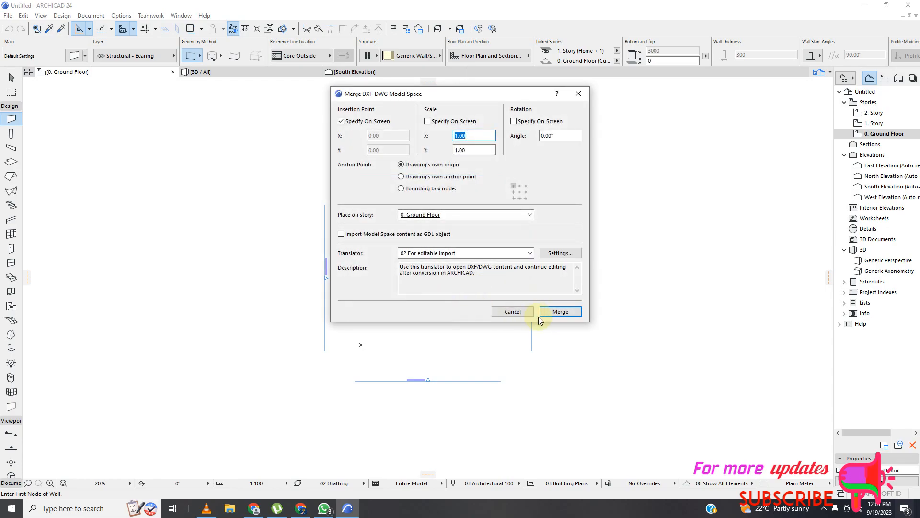
{"action": "left_click", "coordinate": [560, 312]}
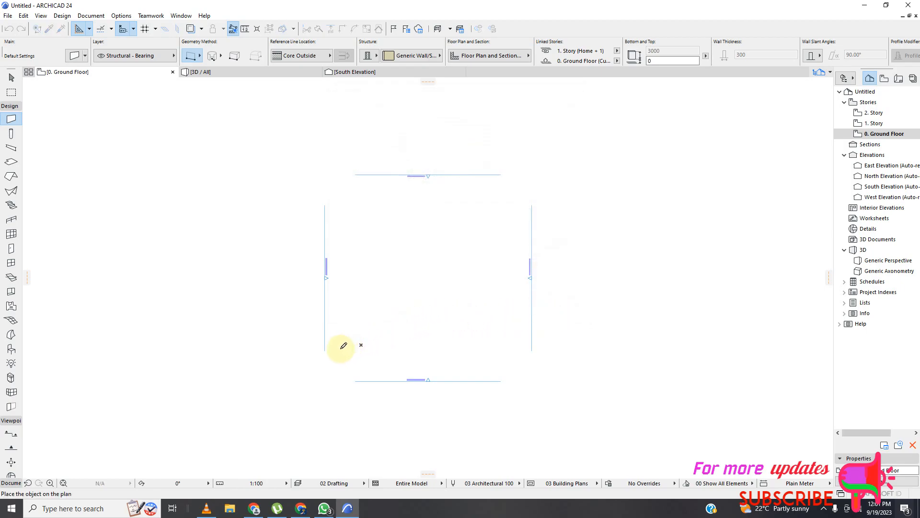
{"action": "left_click", "coordinate": [340, 323]}
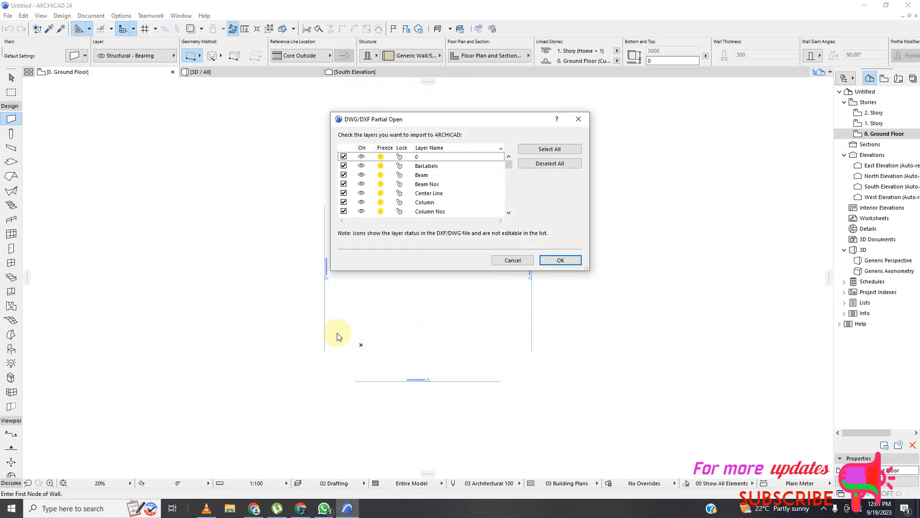
{"action": "left_click", "coordinate": [555, 263]}
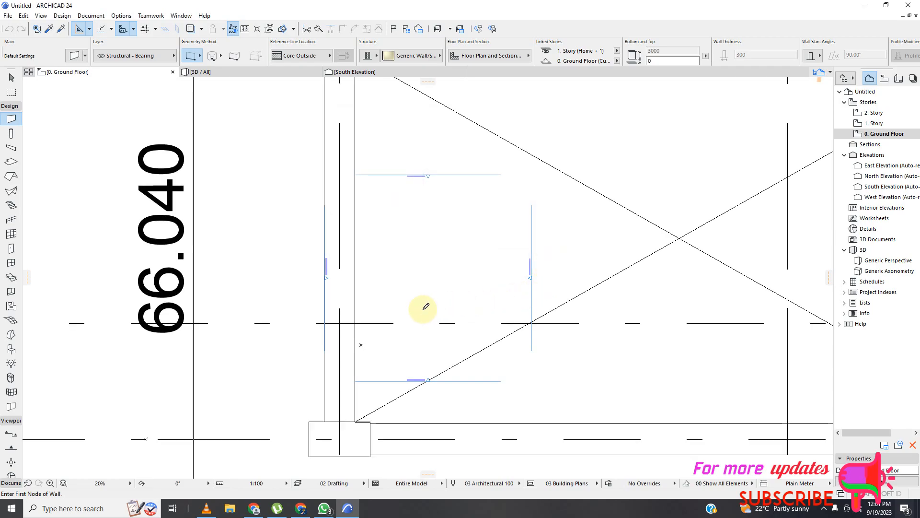
{"action": "scroll", "coordinate": [329, 304], "scroll_direction": "down", "scroll_amount": 8}
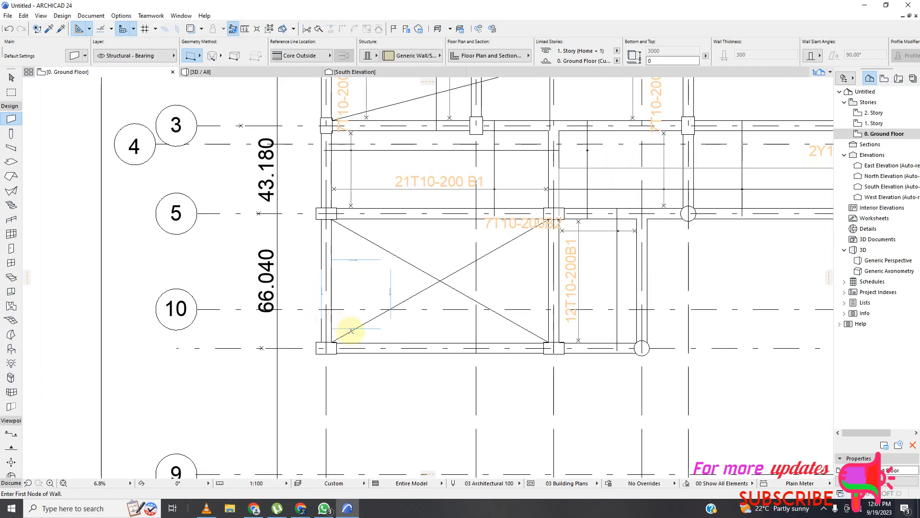
{"action": "scroll", "coordinate": [350, 328], "scroll_direction": "down", "scroll_amount": 5}
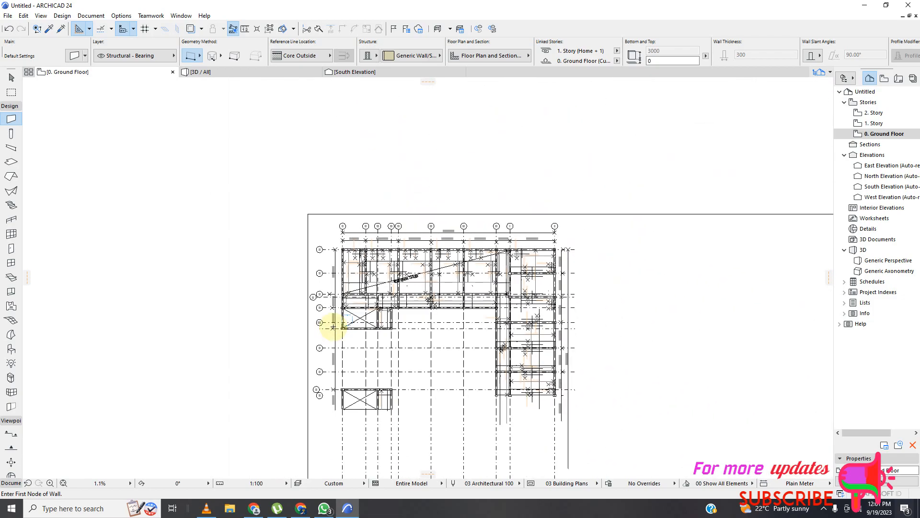
Enclose the whole merged drawing sheet in a marquee and select all elements inside it
{"action": "scroll", "coordinate": [379, 306], "scroll_direction": "down", "scroll_amount": 4}
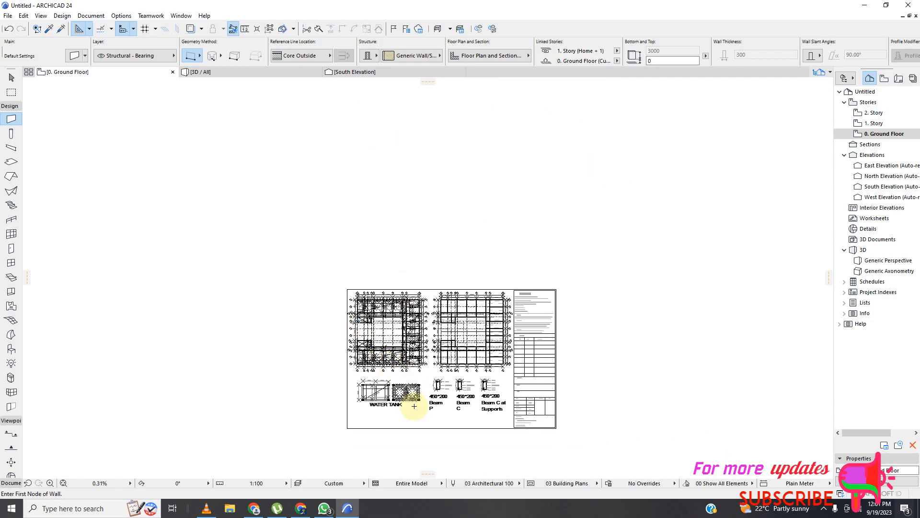
{"action": "scroll", "coordinate": [408, 405], "scroll_direction": "up", "scroll_amount": 2}
{"action": "scroll", "coordinate": [401, 402], "scroll_direction": "up", "scroll_amount": 11}
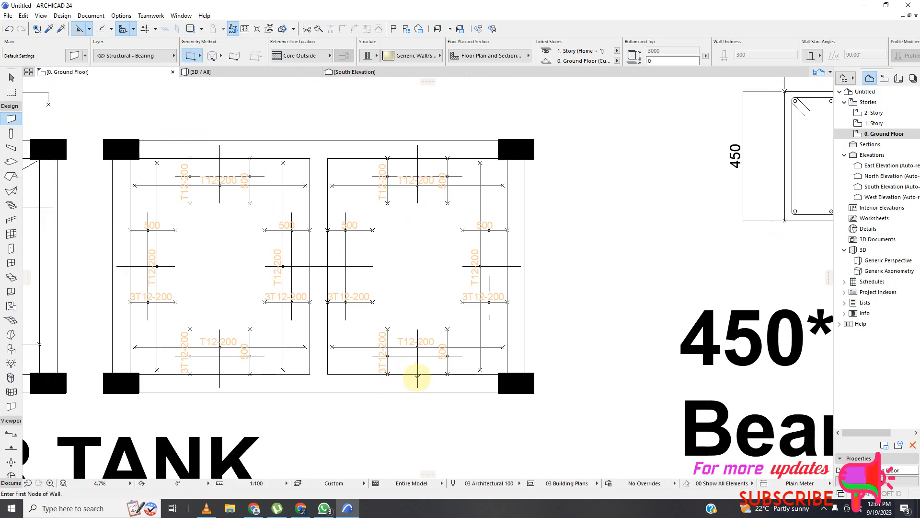
{"action": "scroll", "coordinate": [415, 380], "scroll_direction": "down", "scroll_amount": 13}
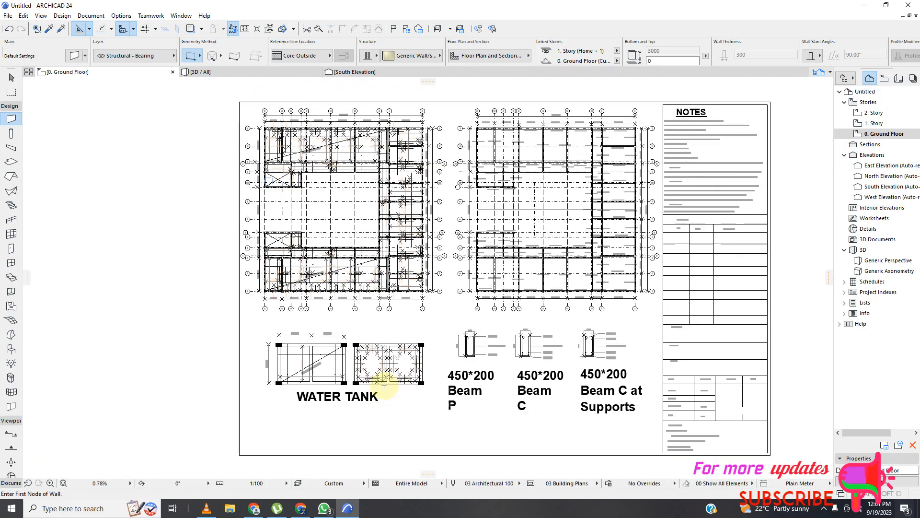
{"action": "scroll", "coordinate": [371, 287], "scroll_direction": "up", "scroll_amount": 2}
{"action": "scroll", "coordinate": [369, 306], "scroll_direction": "down", "scroll_amount": 5}
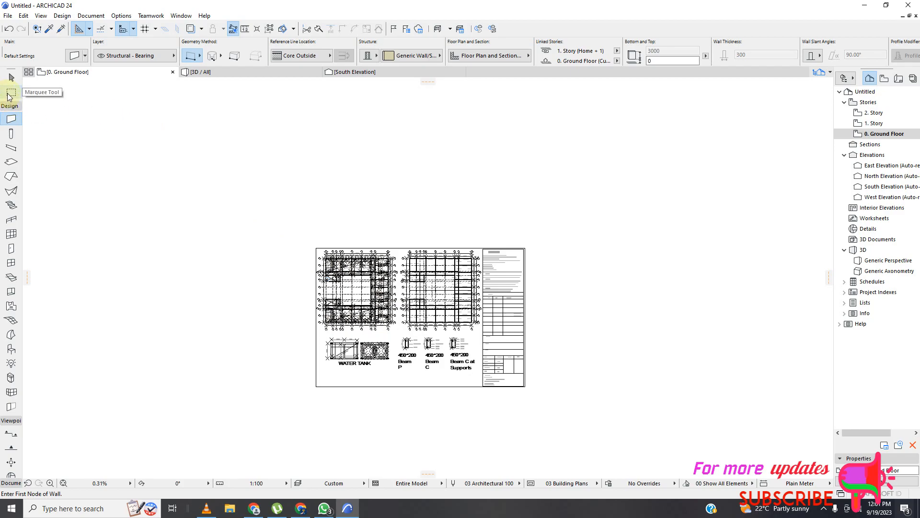
{"action": "left_click", "coordinate": [11, 93]}
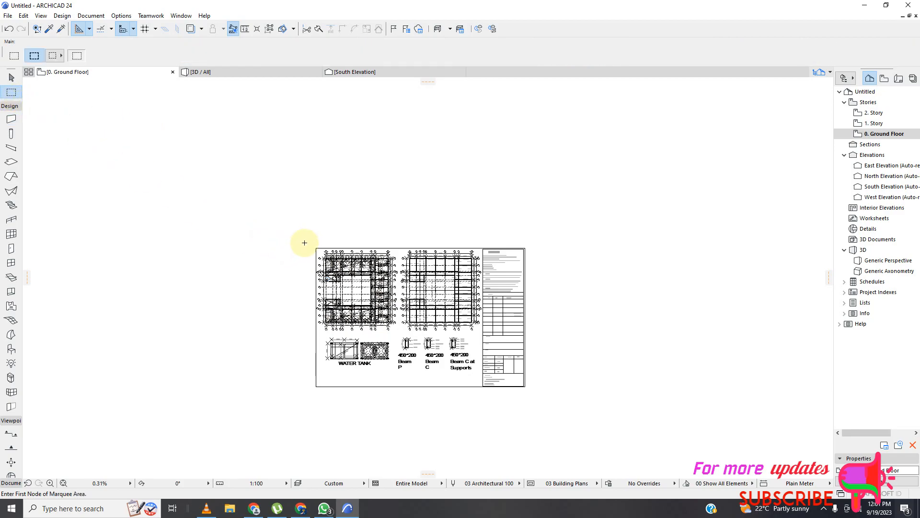
{"action": "left_click_drag", "start_coordinate": [313, 243], "coordinate": [534, 393]}
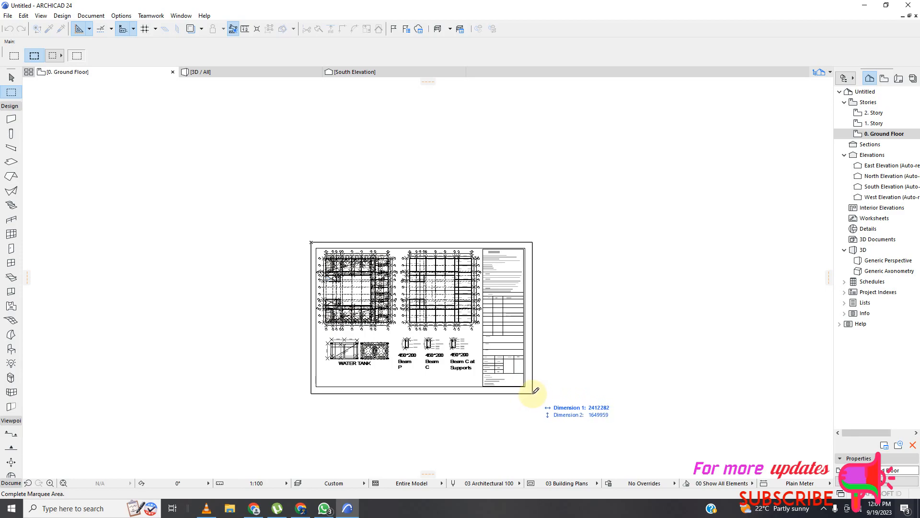
{"action": "left_click", "coordinate": [532, 393]}
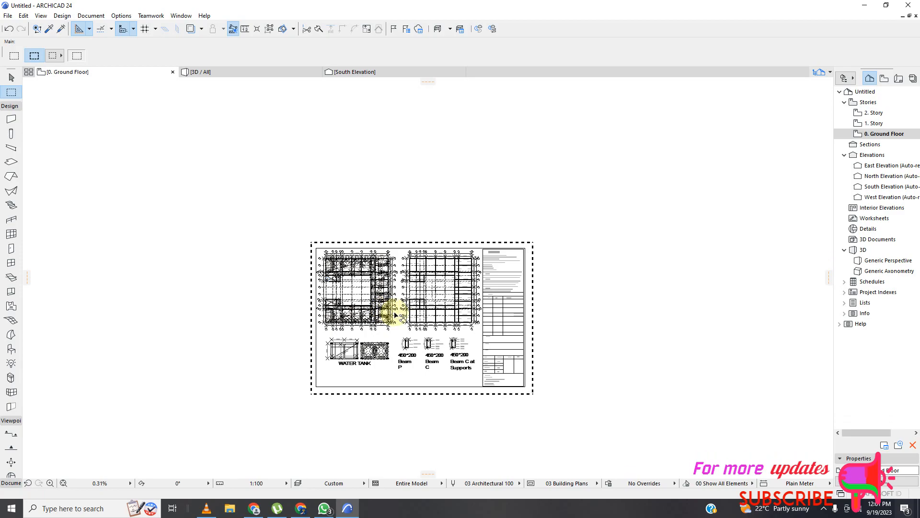
{"action": "key", "text": "ctrl+a"}
{"action": "scroll", "coordinate": [415, 319], "scroll_direction": "up", "scroll_amount": 3}
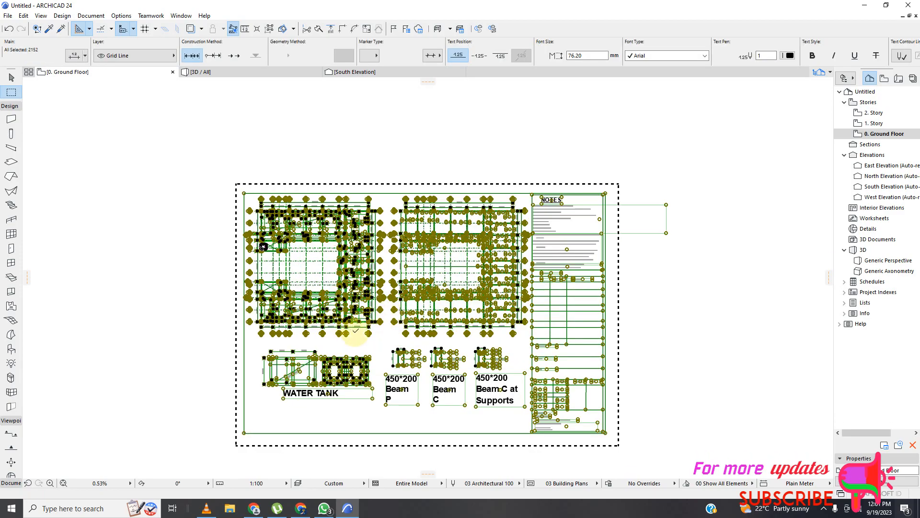
{"action": "scroll", "coordinate": [355, 331], "scroll_direction": "up", "scroll_amount": 3}
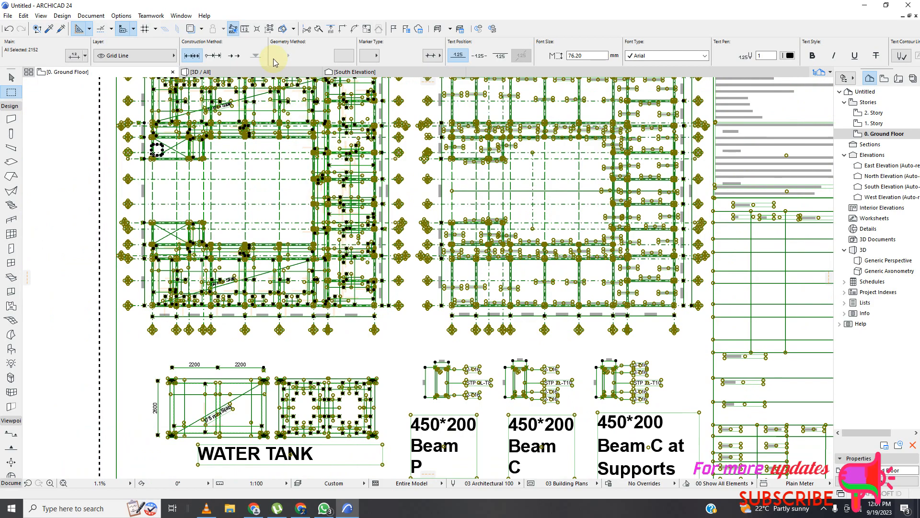
Suspend grouping so the selected drawing elements can be edited individually
{"action": "left_click", "coordinate": [270, 30]}
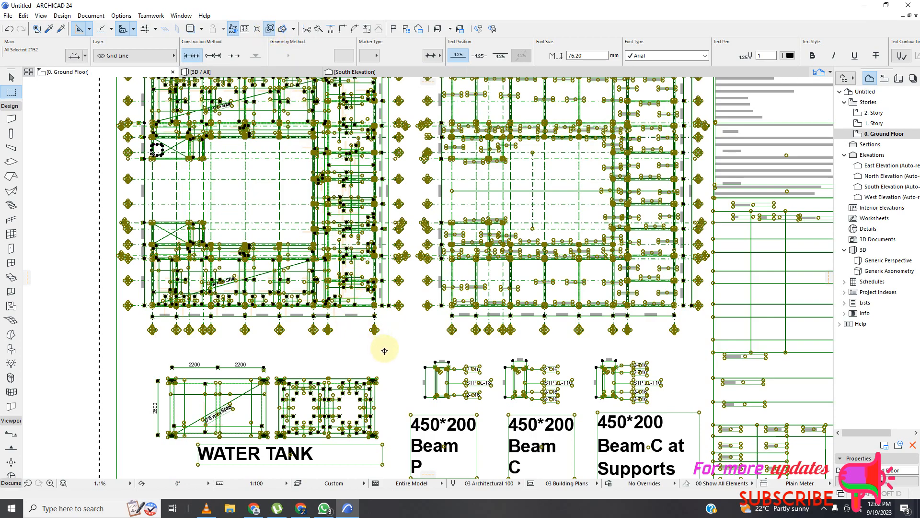
{"action": "scroll", "coordinate": [330, 324], "scroll_direction": "up", "scroll_amount": 3}
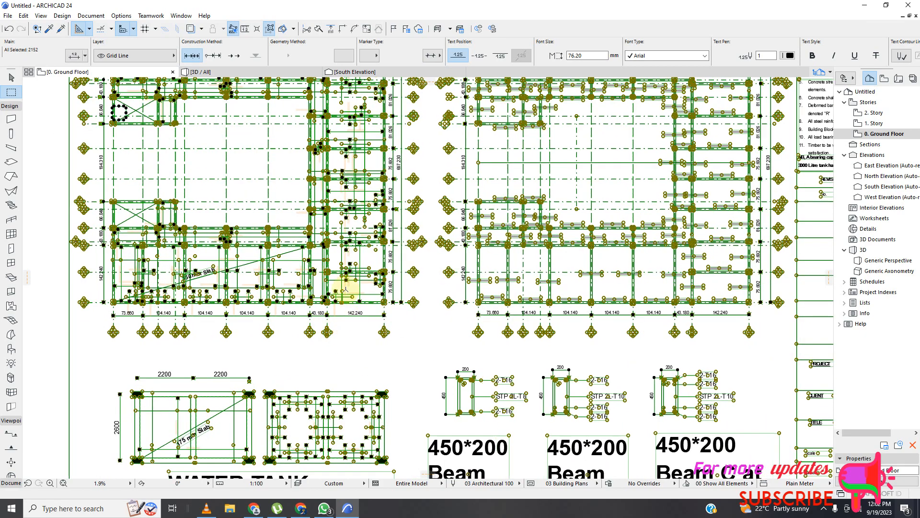
{"action": "left_click", "coordinate": [270, 28]}
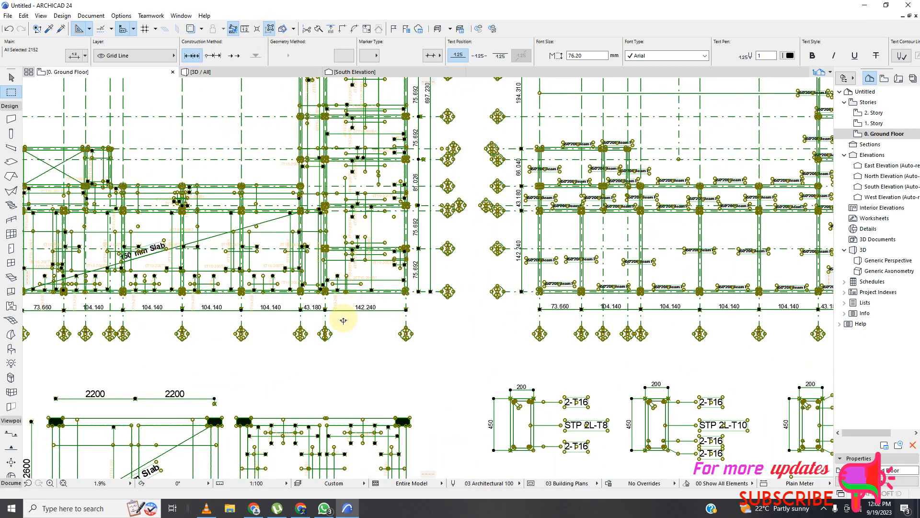
Resize all selected elements graphically, including text and markers, from grid I along the lower dimension line to grid J, with a new distance of 5600
{"action": "left_click", "coordinate": [24, 15]}
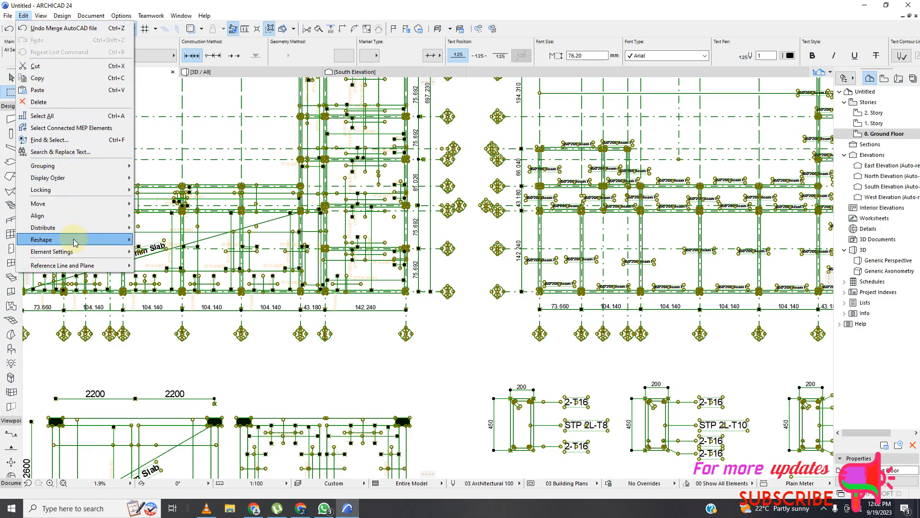
{"action": "mouse_move", "coordinate": [75, 241]}
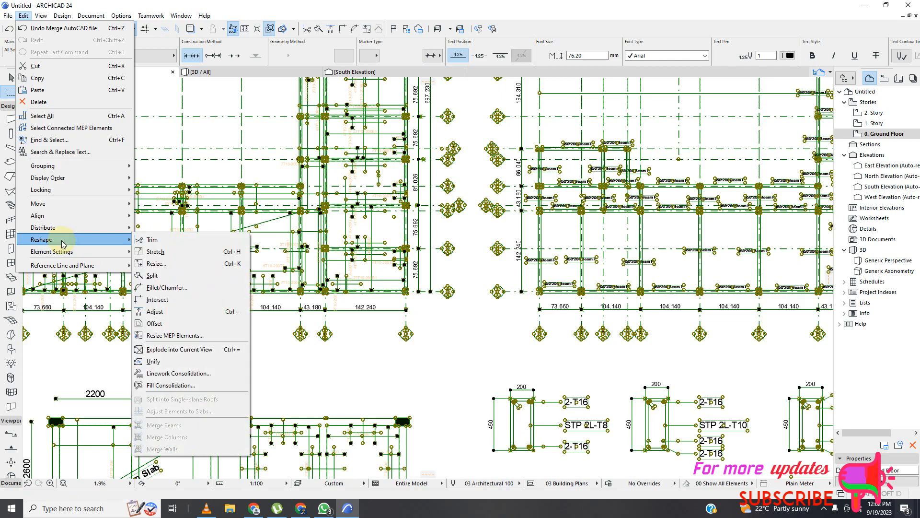
{"action": "left_click", "coordinate": [175, 264]}
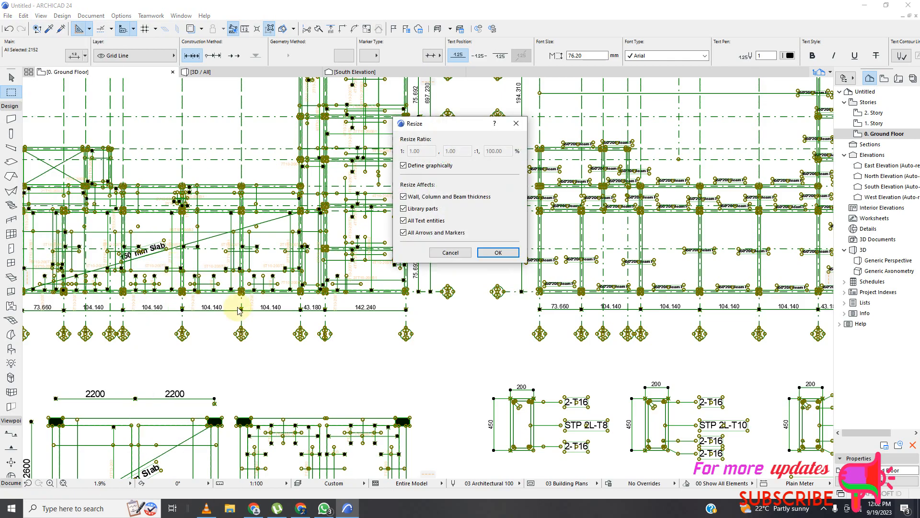
{"action": "left_click", "coordinate": [498, 258]}
{"action": "scroll", "coordinate": [323, 306], "scroll_direction": "up", "scroll_amount": 4}
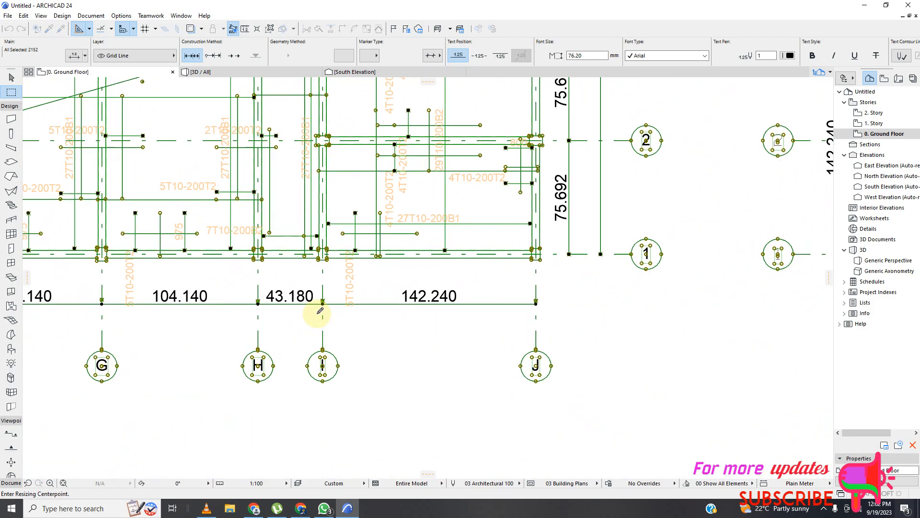
{"action": "scroll", "coordinate": [320, 310], "scroll_direction": "up", "scroll_amount": 2}
{"action": "left_click", "coordinate": [327, 295]}
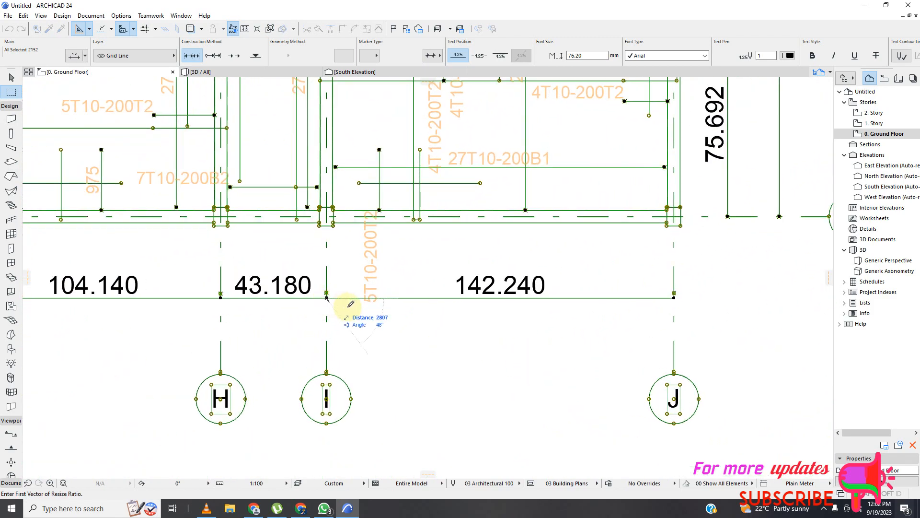
{"action": "left_click", "coordinate": [674, 294]}
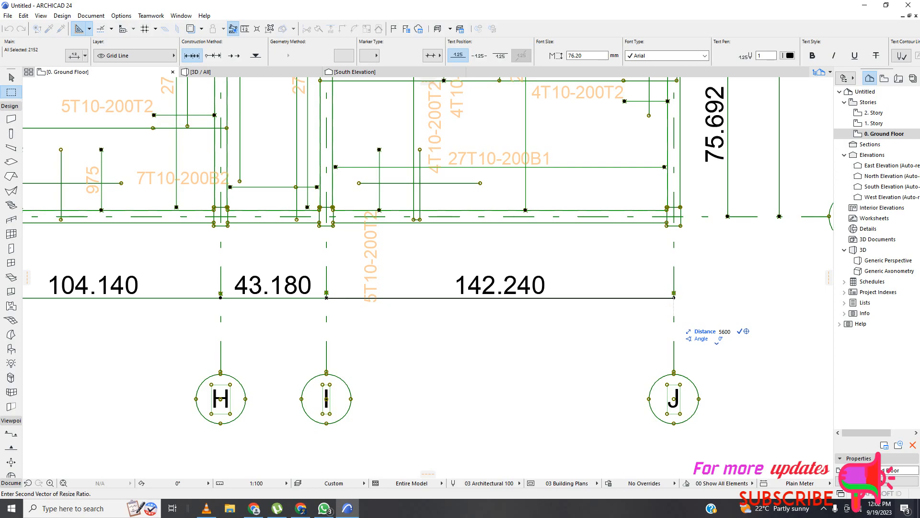
{"action": "left_click", "coordinate": [343, 297]}
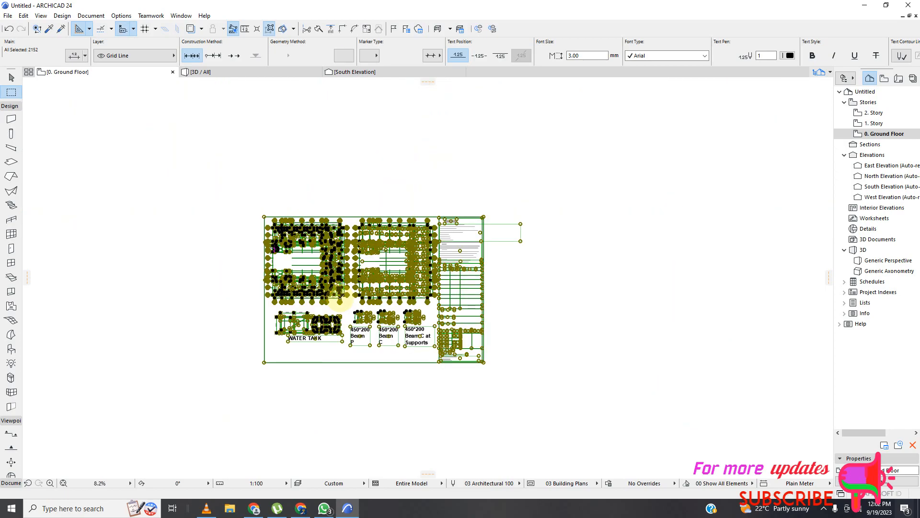
Examine the grid dimensions, reinforcement labels and beam plan of the resized drawing, clearing the selection along the way
{"action": "scroll", "coordinate": [344, 291], "scroll_direction": "up", "scroll_amount": 10}
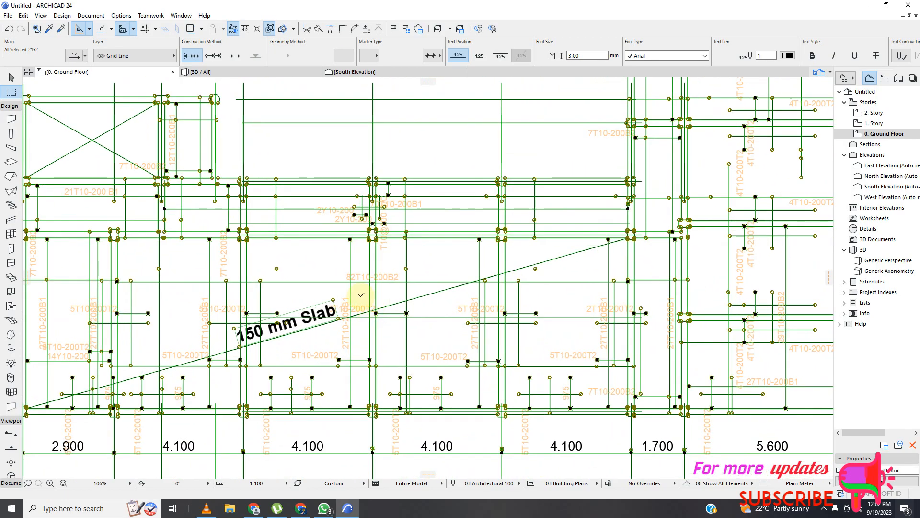
{"action": "scroll", "coordinate": [343, 291], "scroll_direction": "down", "scroll_amount": 2}
{"action": "scroll", "coordinate": [411, 291], "scroll_direction": "up", "scroll_amount": 8}
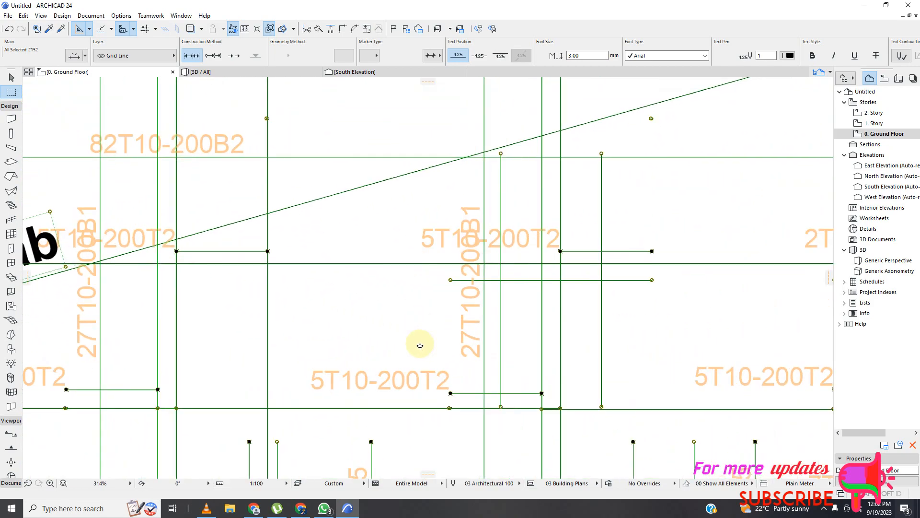
{"action": "scroll", "coordinate": [445, 309], "scroll_direction": "down", "scroll_amount": 6}
{"action": "scroll", "coordinate": [428, 378], "scroll_direction": "up", "scroll_amount": 2}
{"action": "scroll", "coordinate": [427, 378], "scroll_direction": "down", "scroll_amount": 3}
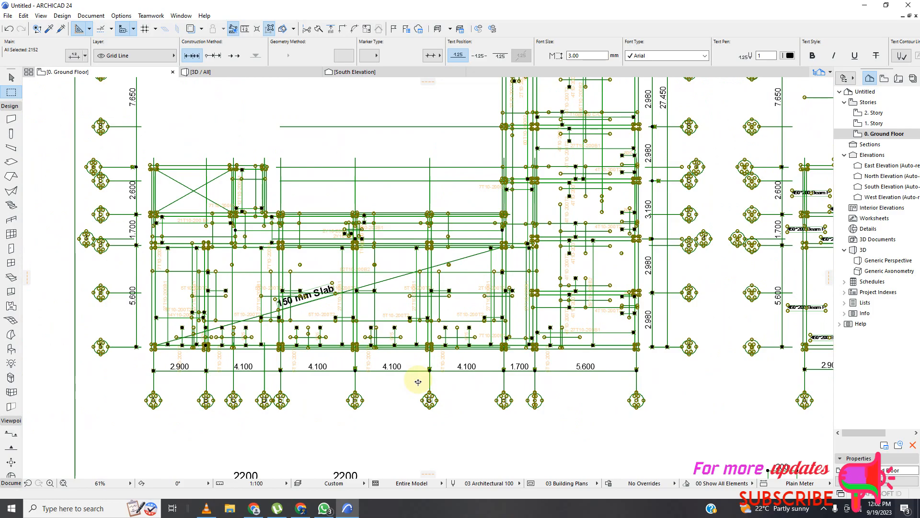
{"action": "key", "text": "Escape"}
{"action": "scroll", "coordinate": [410, 381], "scroll_direction": "up", "scroll_amount": 2}
{"action": "scroll", "coordinate": [436, 410], "scroll_direction": "down", "scroll_amount": 5}
{"action": "scroll", "coordinate": [618, 336], "scroll_direction": "up", "scroll_amount": 10}
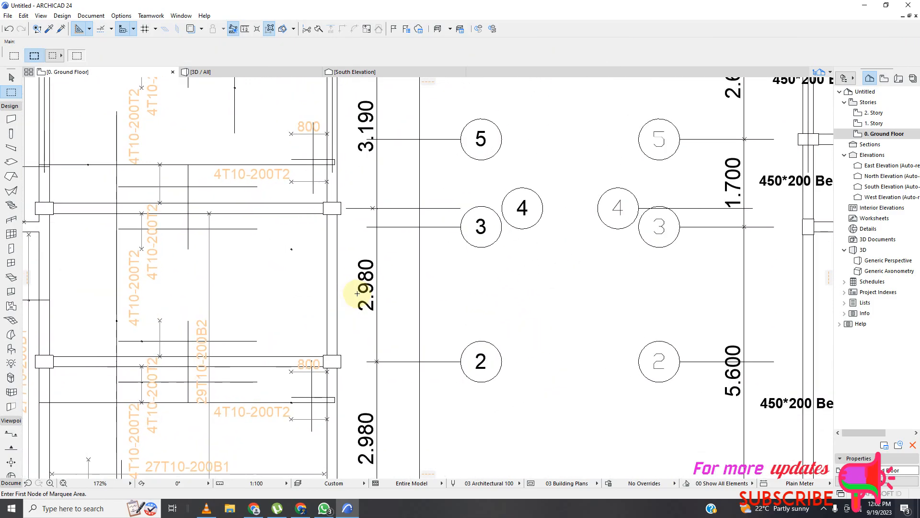
{"action": "scroll", "coordinate": [402, 375], "scroll_direction": "down", "scroll_amount": 10}
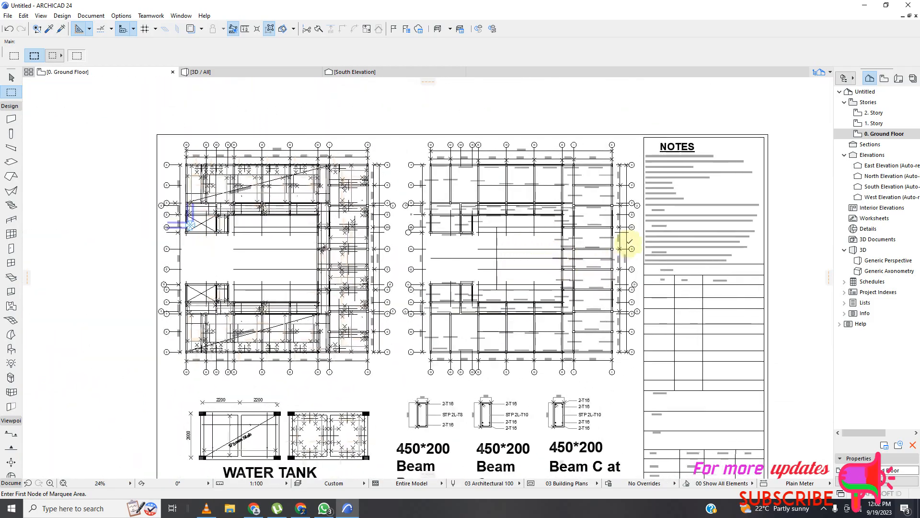
{"action": "scroll", "coordinate": [627, 246], "scroll_direction": "up", "scroll_amount": 7}
{"action": "scroll", "coordinate": [572, 277], "scroll_direction": "down", "scroll_amount": 5}
{"action": "scroll", "coordinate": [561, 173], "scroll_direction": "down", "scroll_amount": 2}
{"action": "scroll", "coordinate": [639, 102], "scroll_direction": "up", "scroll_amount": 4}
{"action": "scroll", "coordinate": [628, 170], "scroll_direction": "down", "scroll_amount": 3}
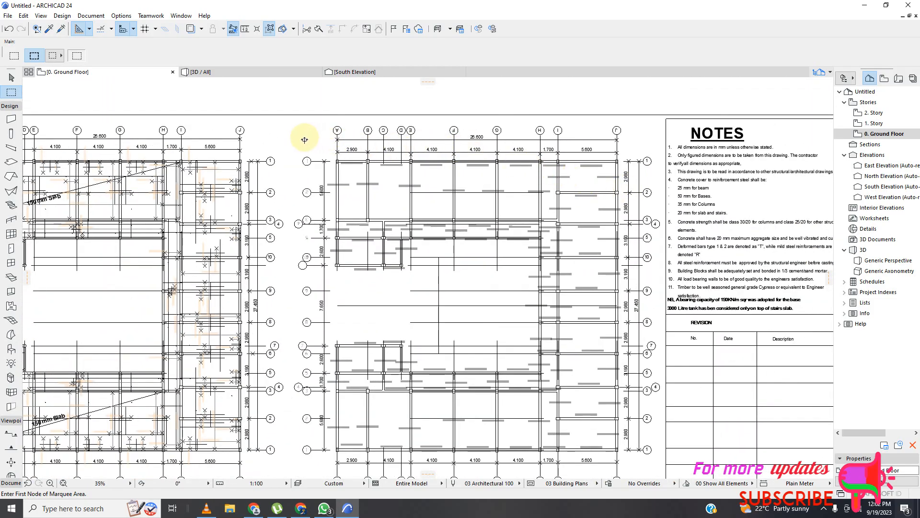
Switch the project's dimension standard to Plain Millimeter
{"action": "left_click", "coordinate": [122, 16]}
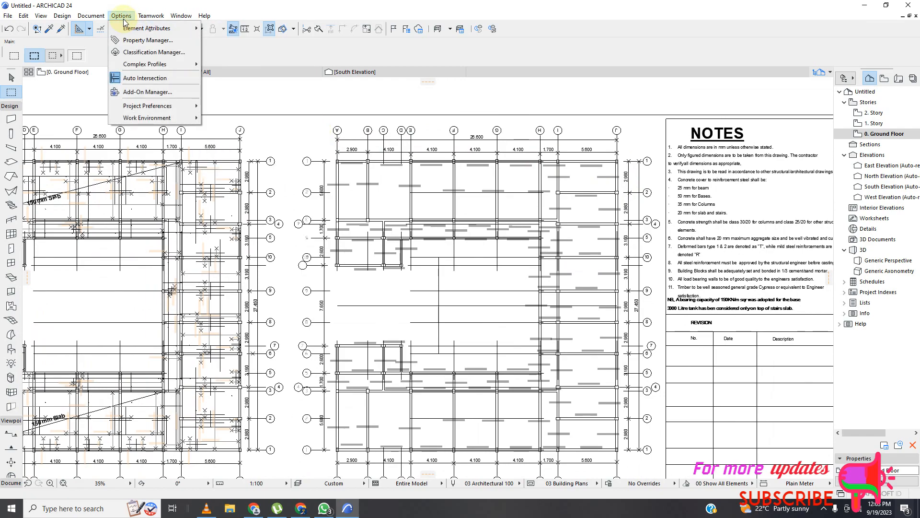
{"action": "mouse_move", "coordinate": [152, 110]}
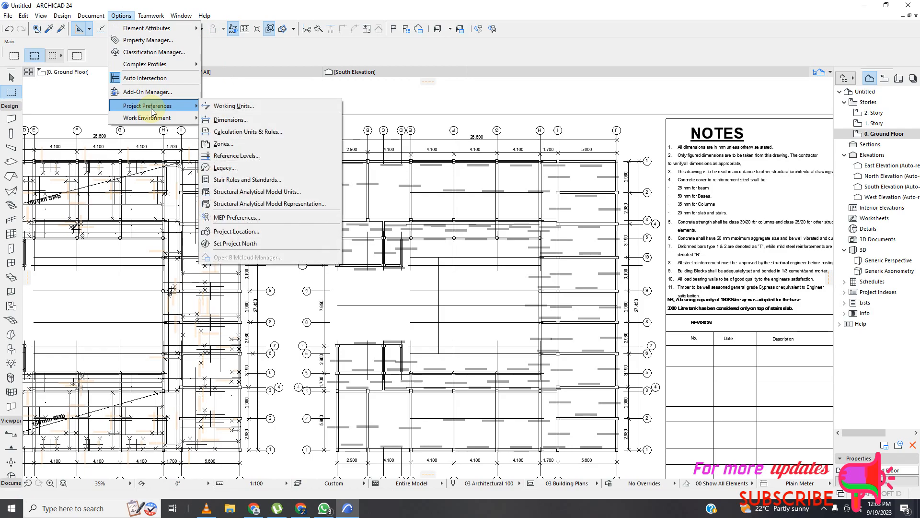
{"action": "left_click", "coordinate": [232, 120]}
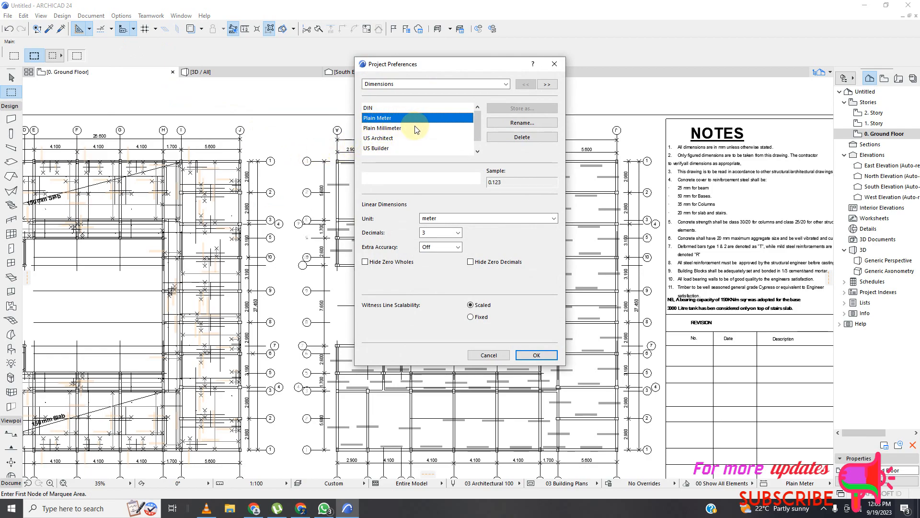
{"action": "left_click", "coordinate": [391, 128]}
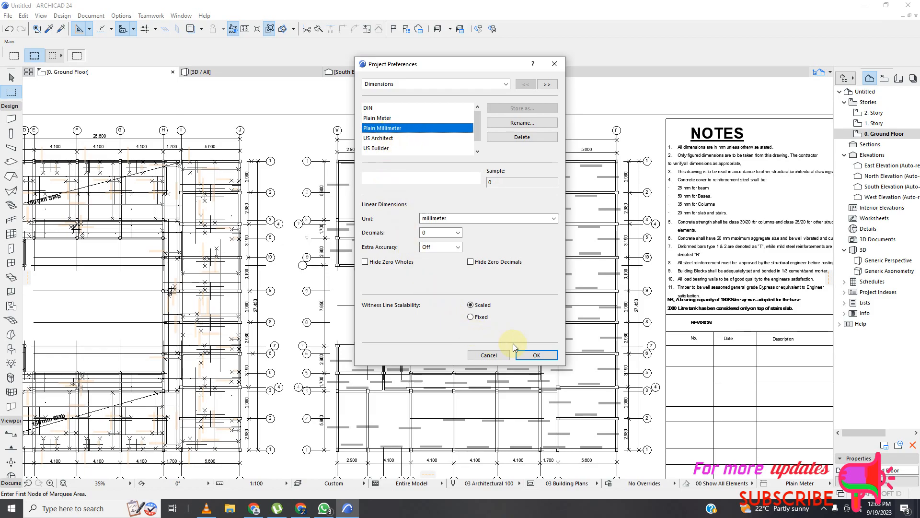
{"action": "left_click", "coordinate": [534, 359]}
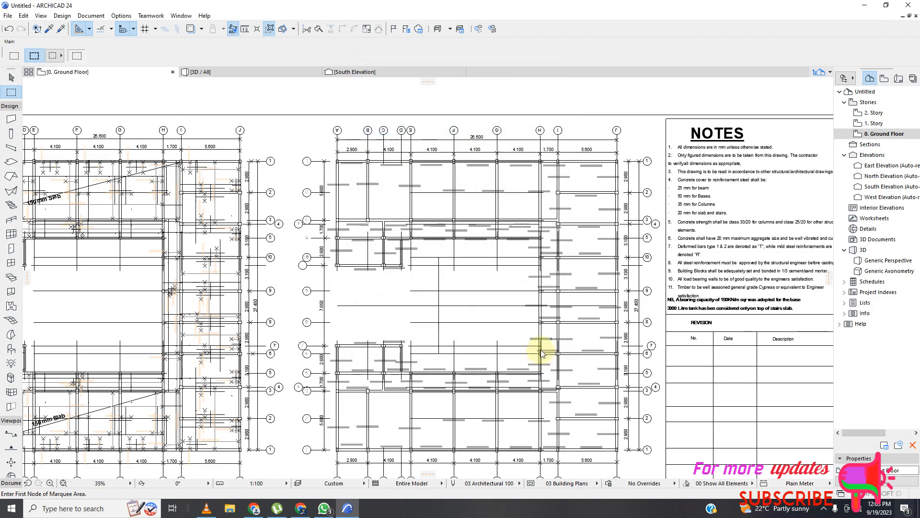
Check the millimetre dimensions on the slab and beam plans, along with the beam labels, notes and beam section details
{"action": "scroll", "coordinate": [434, 149], "scroll_direction": "up", "scroll_amount": 5}
{"action": "scroll", "coordinate": [432, 161], "scroll_direction": "down", "scroll_amount": 3}
{"action": "scroll", "coordinate": [209, 166], "scroll_direction": "down", "scroll_amount": 2}
{"action": "scroll", "coordinate": [204, 165], "scroll_direction": "up", "scroll_amount": 6}
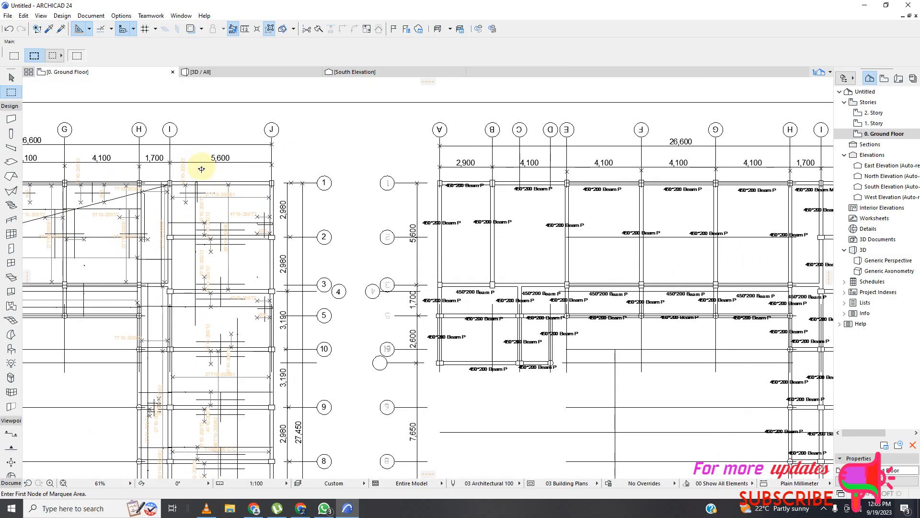
{"action": "scroll", "coordinate": [239, 158], "scroll_direction": "up", "scroll_amount": 3}
{"action": "scroll", "coordinate": [331, 120], "scroll_direction": "down", "scroll_amount": 5}
{"action": "scroll", "coordinate": [335, 164], "scroll_direction": "down", "scroll_amount": 3}
{"action": "scroll", "coordinate": [335, 158], "scroll_direction": "up", "scroll_amount": 3}
{"action": "scroll", "coordinate": [335, 154], "scroll_direction": "down", "scroll_amount": 2}
{"action": "scroll", "coordinate": [327, 153], "scroll_direction": "up", "scroll_amount": 2}
{"action": "scroll", "coordinate": [328, 158], "scroll_direction": "up", "scroll_amount": 3}
{"action": "scroll", "coordinate": [339, 155], "scroll_direction": "down", "scroll_amount": 7}
{"action": "scroll", "coordinate": [417, 185], "scroll_direction": "down", "scroll_amount": 3}
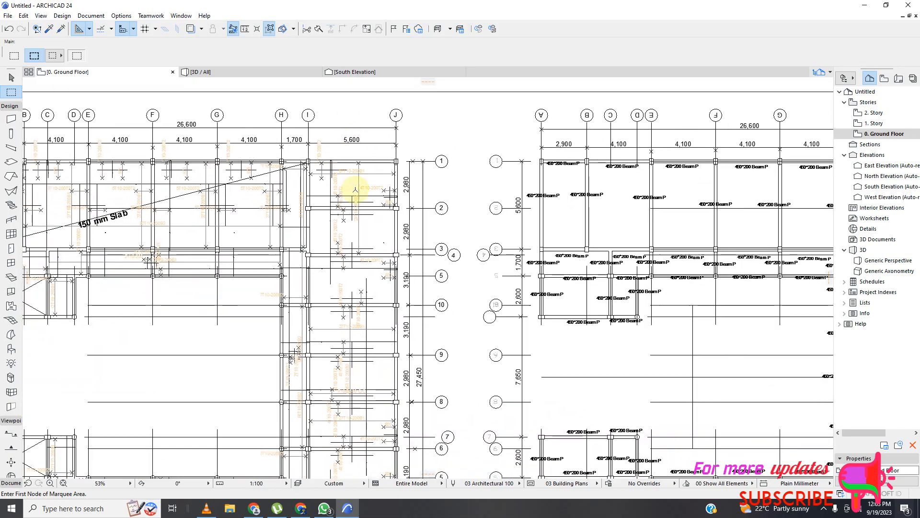
{"action": "scroll", "coordinate": [596, 346], "scroll_direction": "up", "scroll_amount": 11}
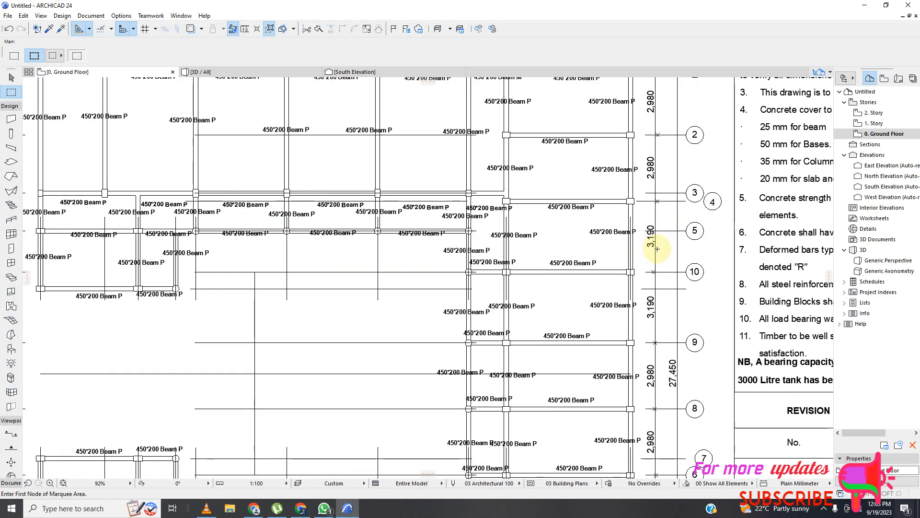
{"action": "scroll", "coordinate": [414, 193], "scroll_direction": "down", "scroll_amount": 14}
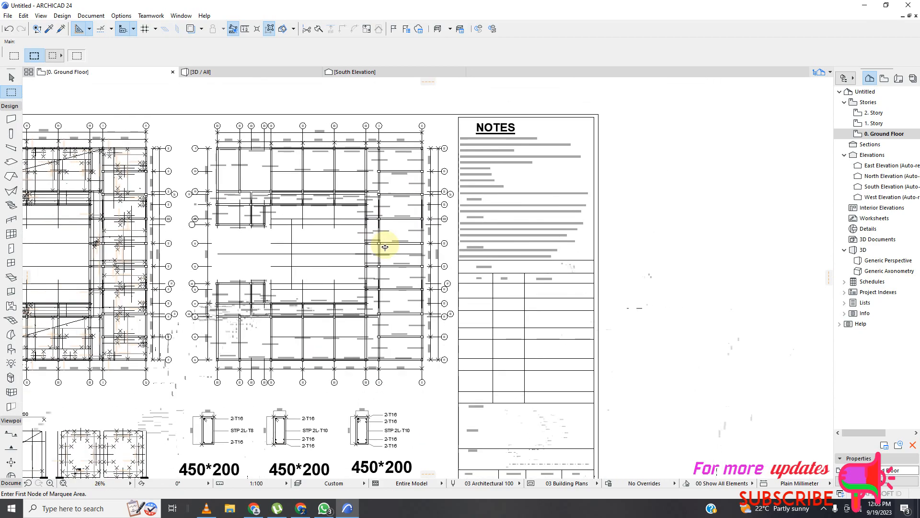
{"action": "scroll", "coordinate": [322, 387], "scroll_direction": "up", "scroll_amount": 6}
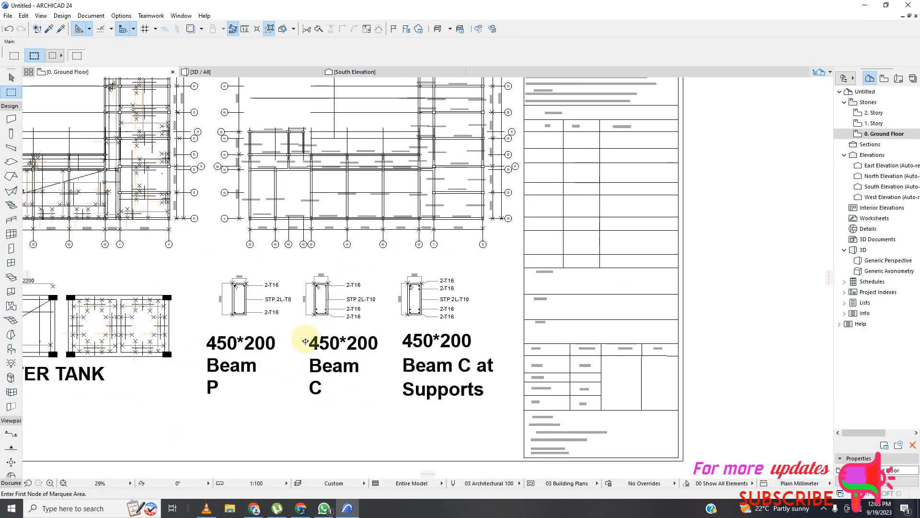
Inspect the water tank slab reinforcement and the beam section details beneath the plans
{"action": "scroll", "coordinate": [452, 242], "scroll_direction": "down", "scroll_amount": 4}
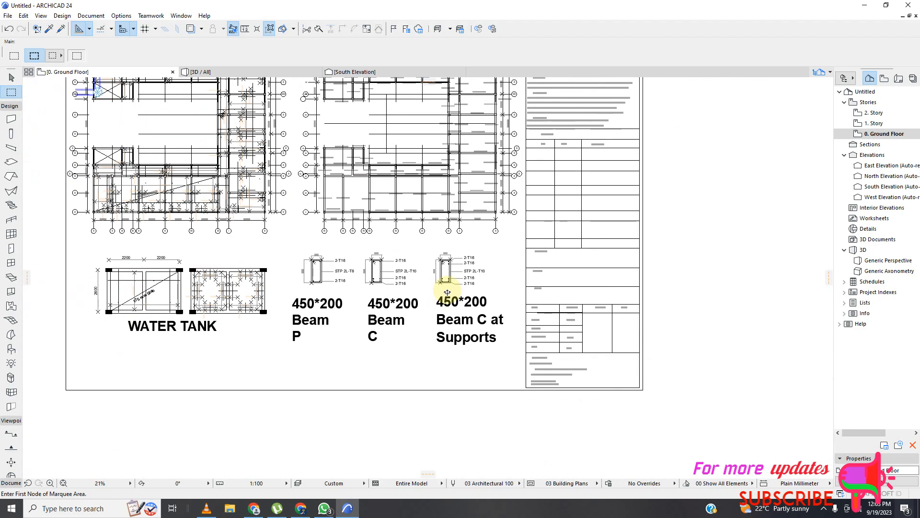
{"action": "scroll", "coordinate": [255, 242], "scroll_direction": "up", "scroll_amount": 8}
{"action": "scroll", "coordinate": [245, 266], "scroll_direction": "up", "scroll_amount": 4}
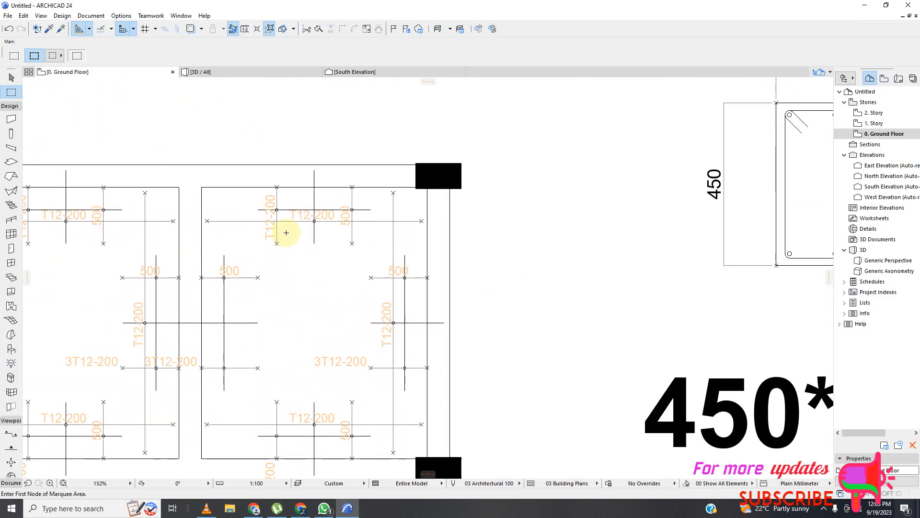
{"action": "scroll", "coordinate": [446, 302], "scroll_direction": "down", "scroll_amount": 8}
{"action": "scroll", "coordinate": [445, 308], "scroll_direction": "down", "scroll_amount": 4}
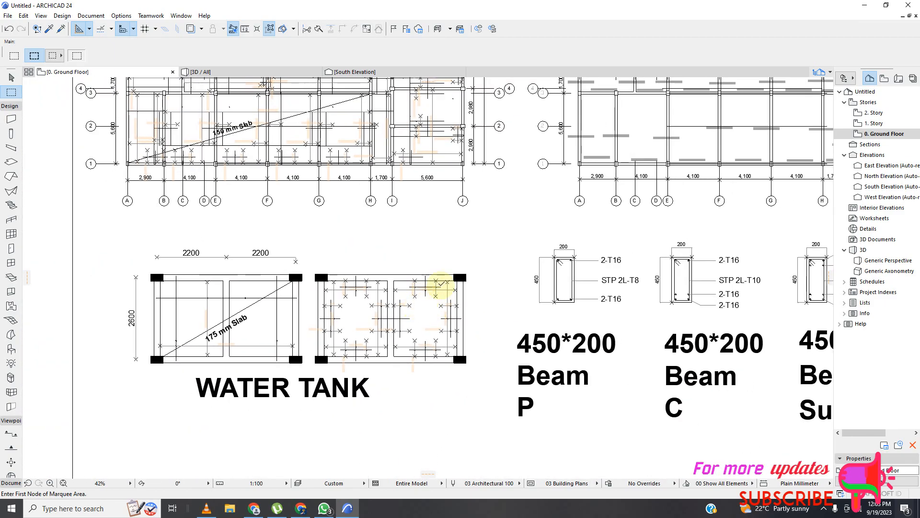
Start saving the plan as a PDF file, with the page set to A1 (ISO) - Metric in landscape orientation
{"action": "left_click", "coordinate": [8, 16]}
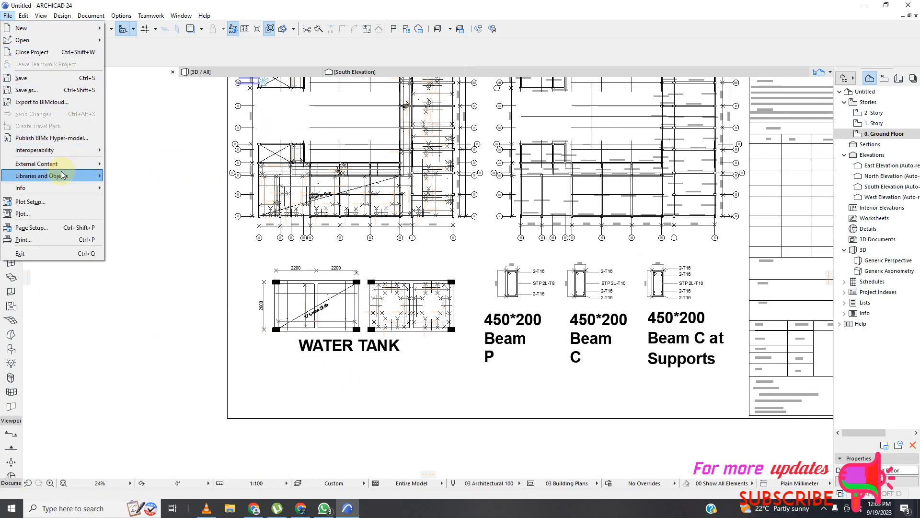
{"action": "key", "text": "ctrl+shift+s"}
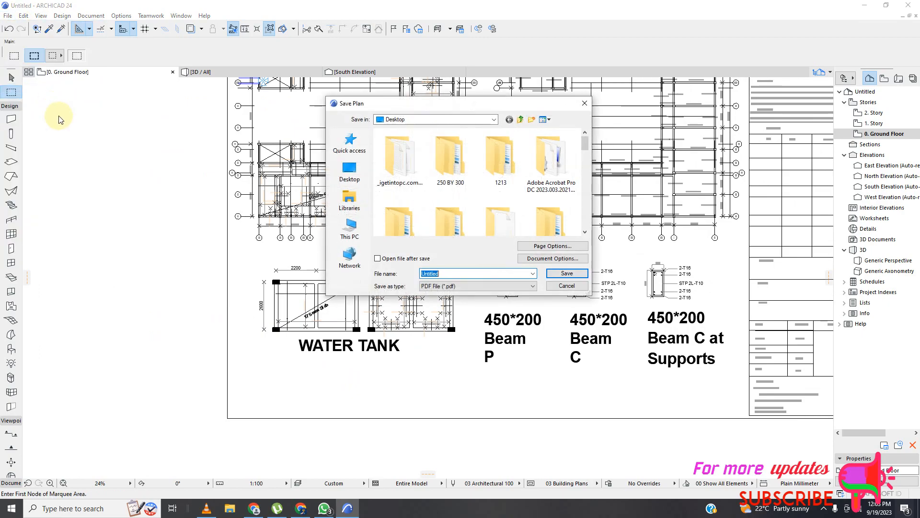
{"action": "left_click", "coordinate": [494, 288]}
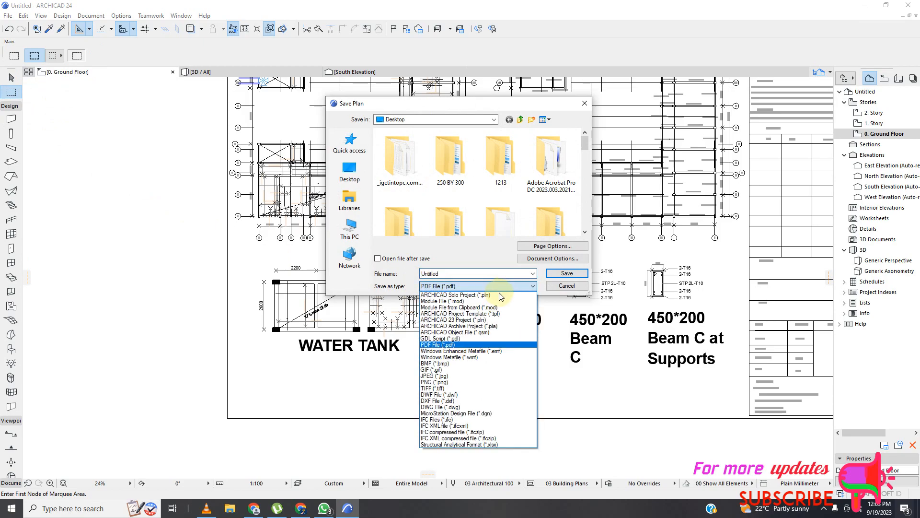
{"action": "left_click", "coordinate": [450, 345]}
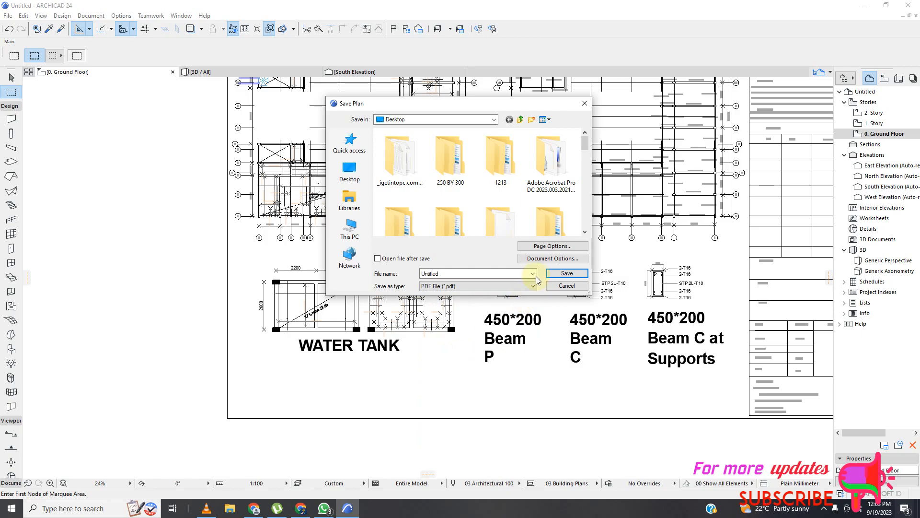
{"action": "left_click", "coordinate": [549, 247]}
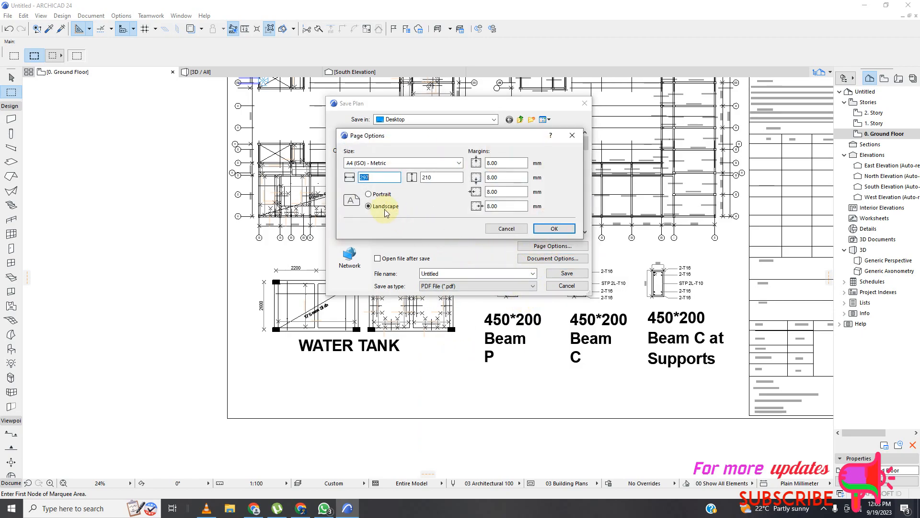
{"action": "left_click", "coordinate": [459, 163]}
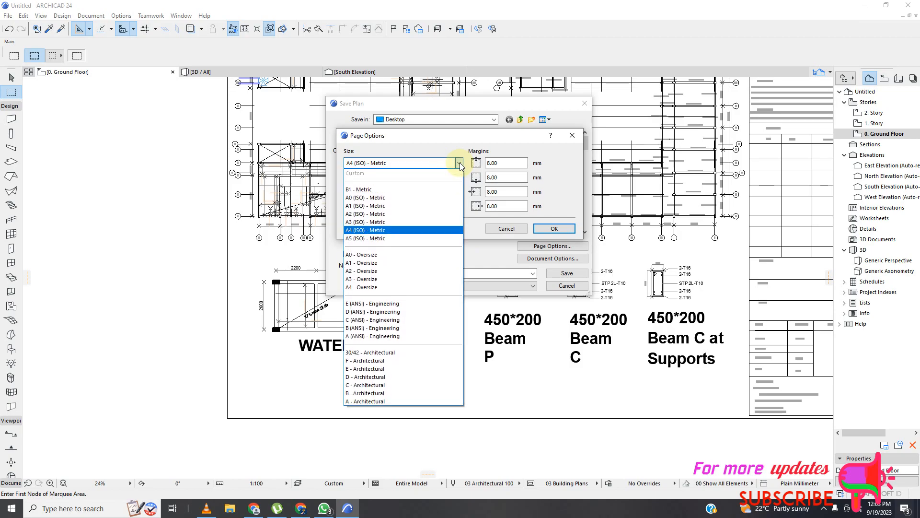
{"action": "left_click", "coordinate": [435, 206]}
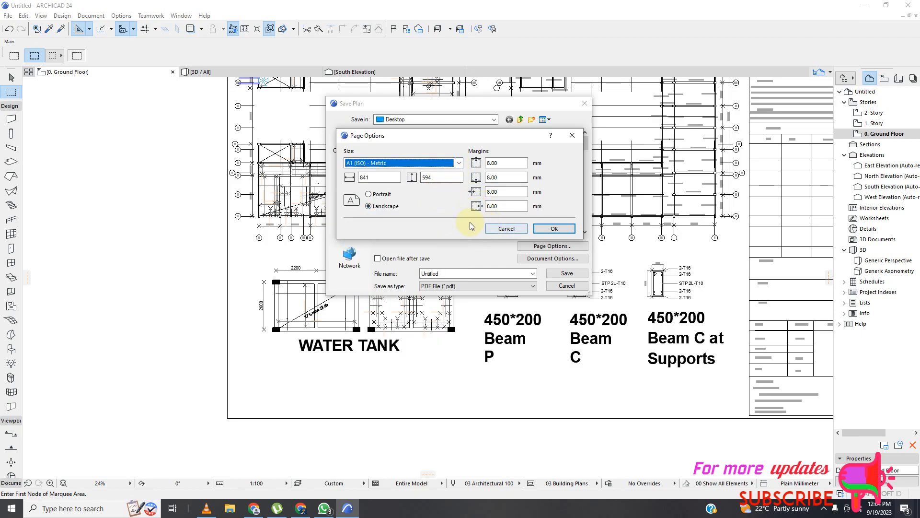
{"action": "left_click", "coordinate": [368, 207]}
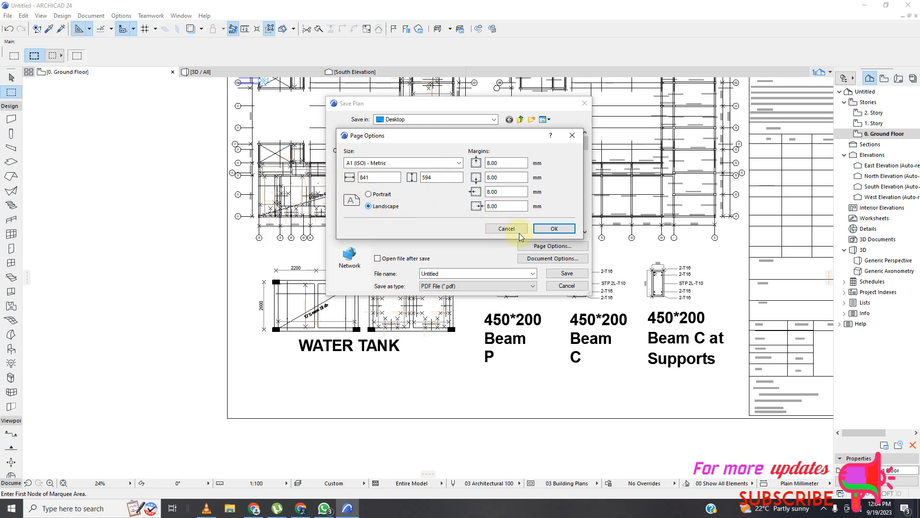
{"action": "left_click", "coordinate": [554, 230]}
Set the PDF document options to print the Marquee Area, fit to page, in Black & White
{"action": "left_click", "coordinate": [553, 258]}
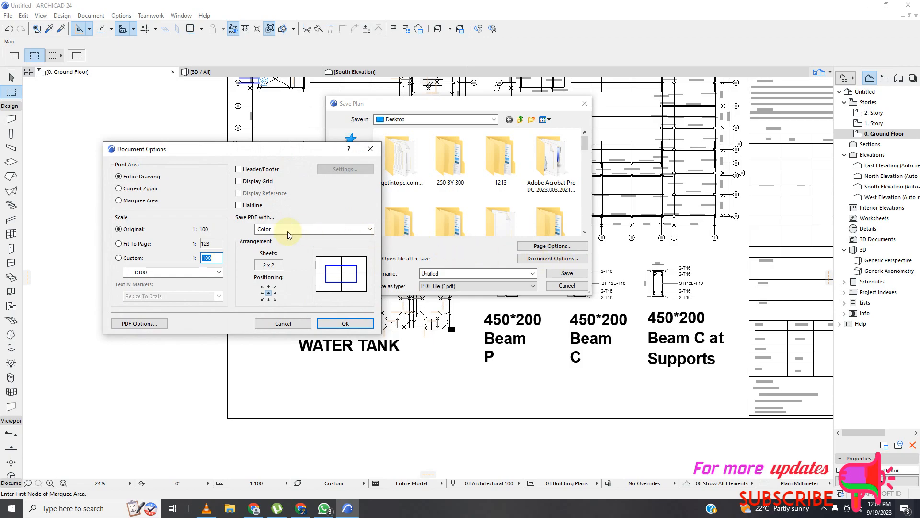
{"action": "left_click", "coordinate": [119, 200]}
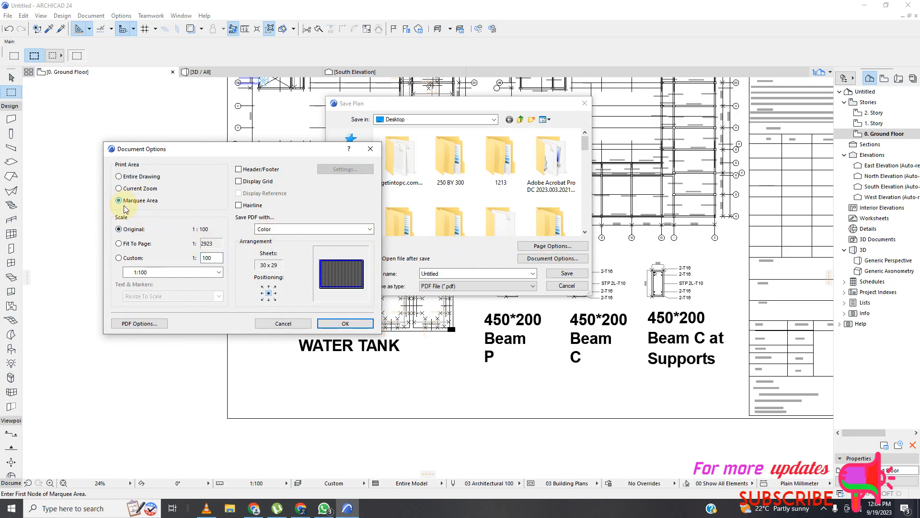
{"action": "left_click", "coordinate": [119, 244]}
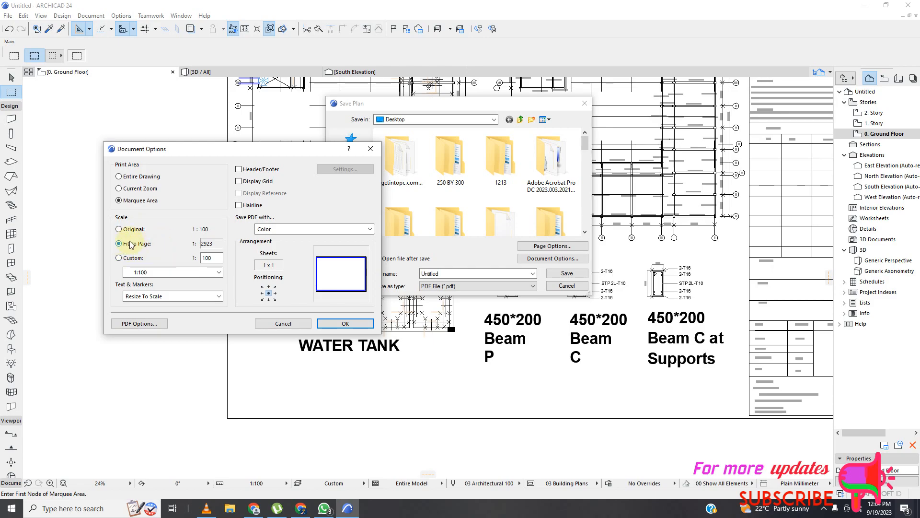
{"action": "left_click", "coordinate": [367, 229]}
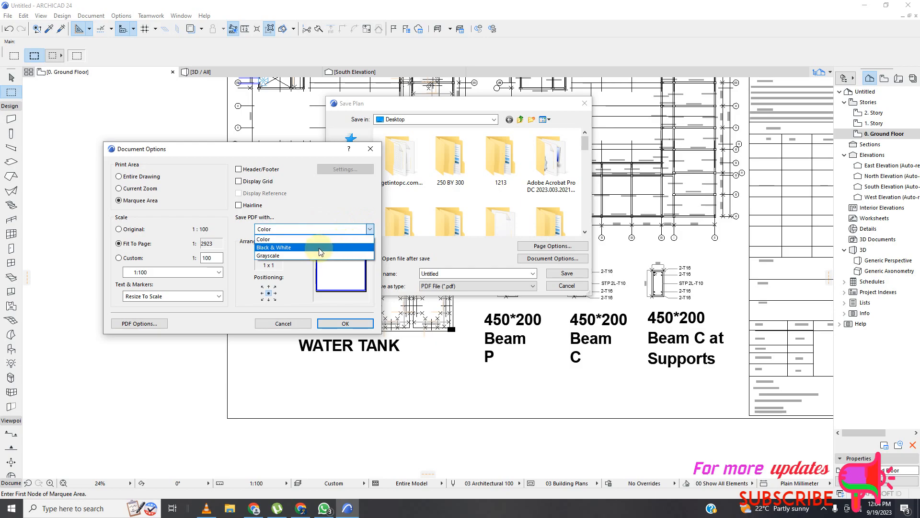
{"action": "left_click", "coordinate": [318, 248]}
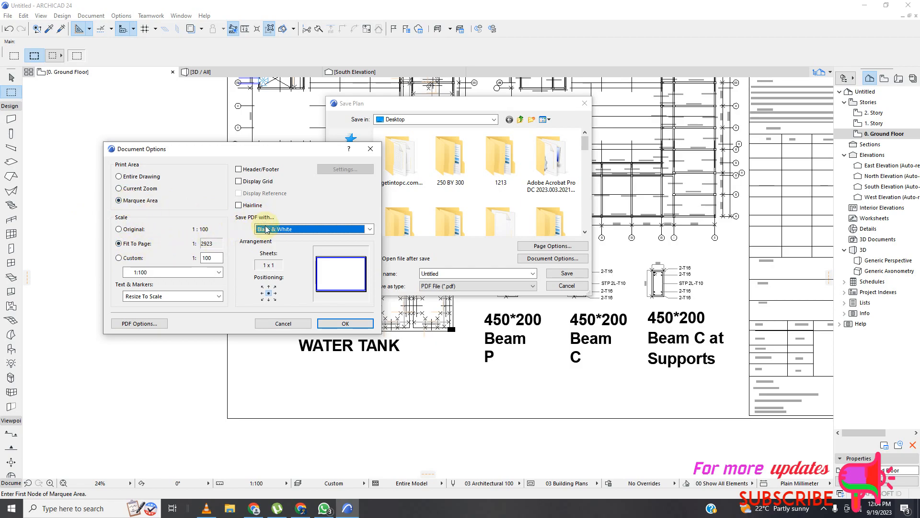
{"action": "left_click", "coordinate": [346, 324]}
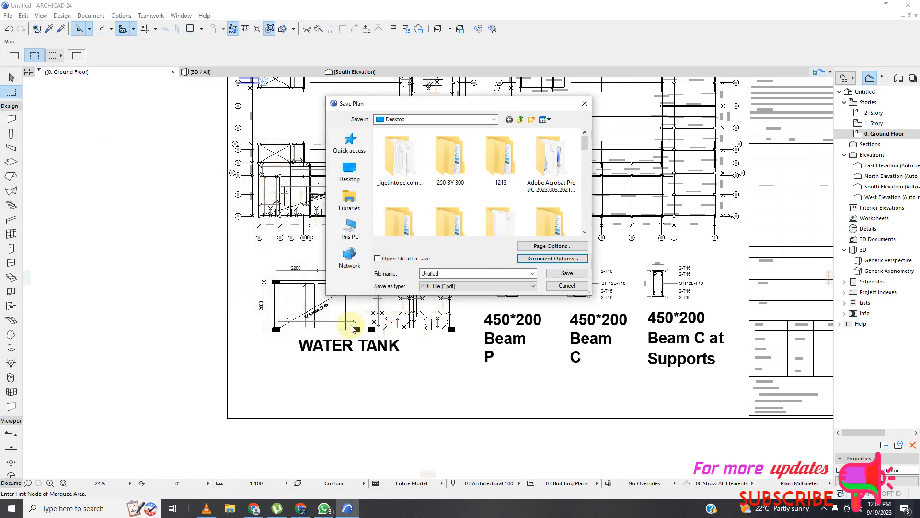
Name the PDF SLAB PDF and save it to the Desktop
{"action": "double_click", "coordinate": [430, 273]}
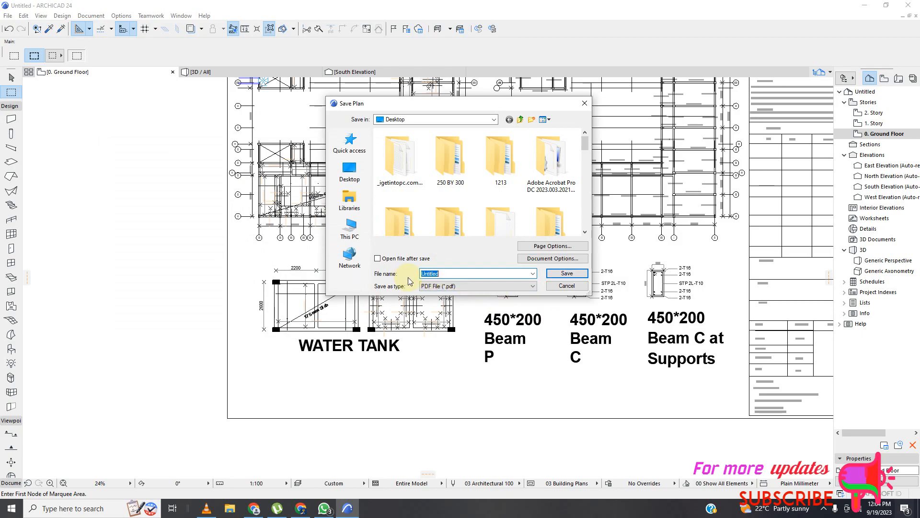
{"action": "type", "text": "SLAB "}
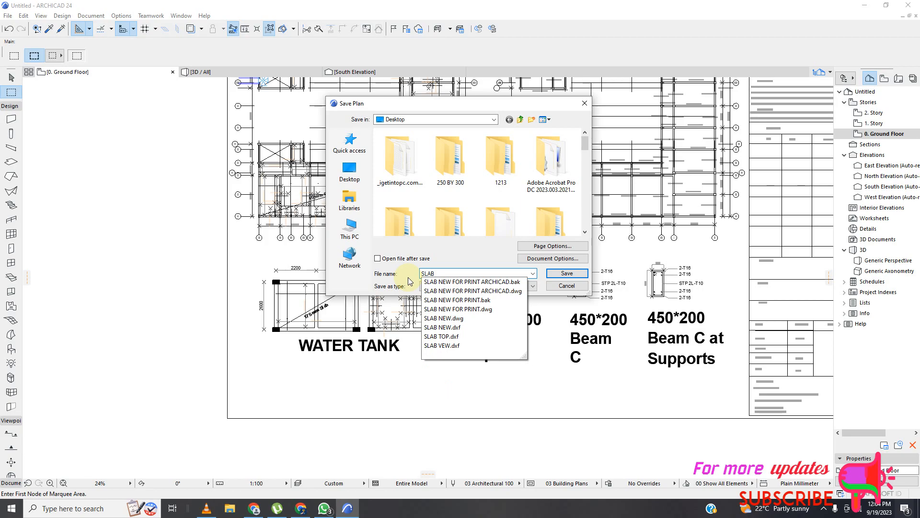
{"action": "type", "text": "PDF"}
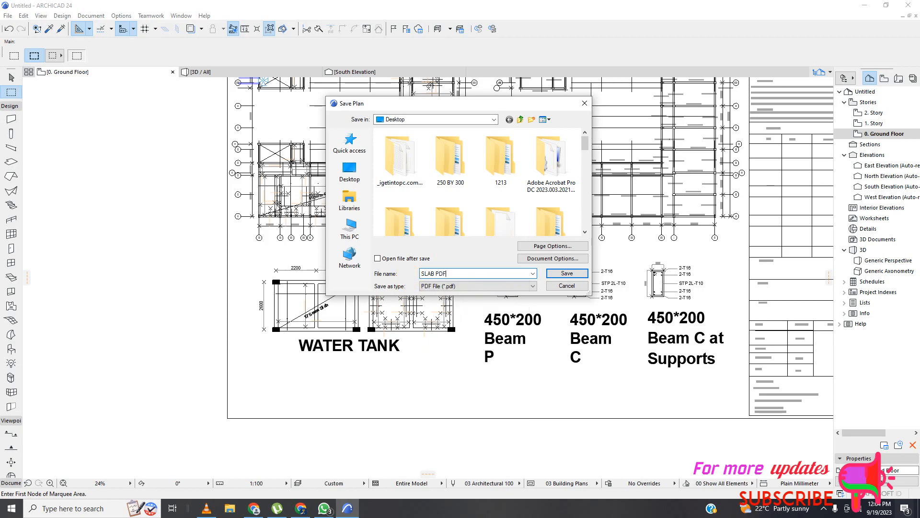
{"action": "left_click", "coordinate": [569, 276]}
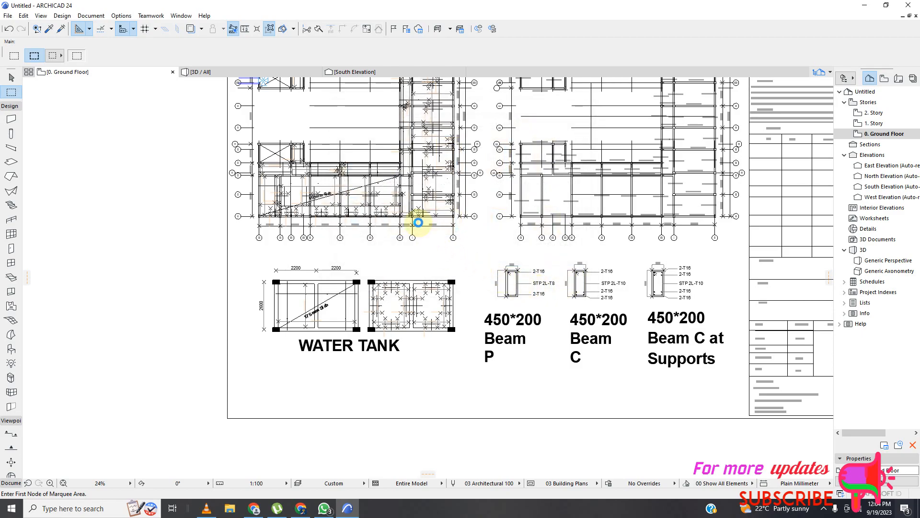
Draw a marquee around the entire drawing sheet, enclosing both plans, the details and the notes column
{"action": "scroll", "coordinate": [420, 270], "scroll_direction": "down", "scroll_amount": 2}
{"action": "scroll", "coordinate": [384, 290], "scroll_direction": "down", "scroll_amount": 5}
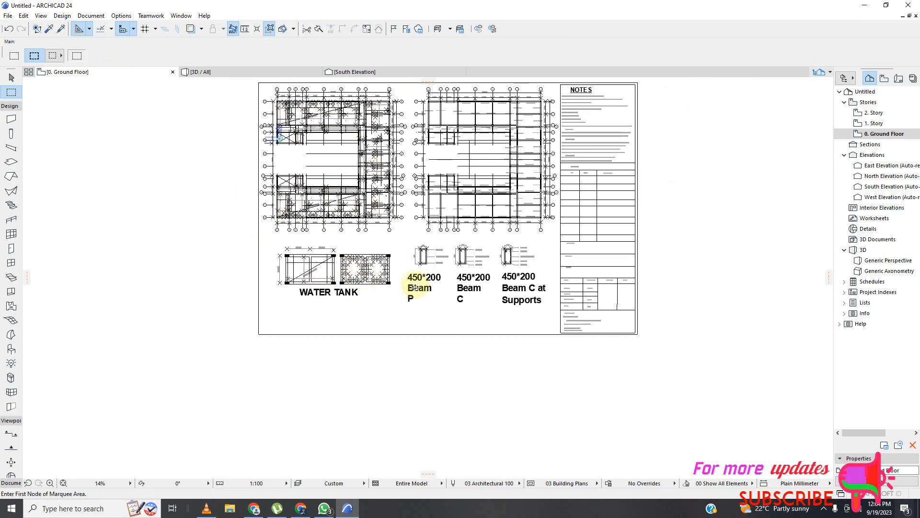
{"action": "scroll", "coordinate": [318, 196], "scroll_direction": "up", "scroll_amount": 4}
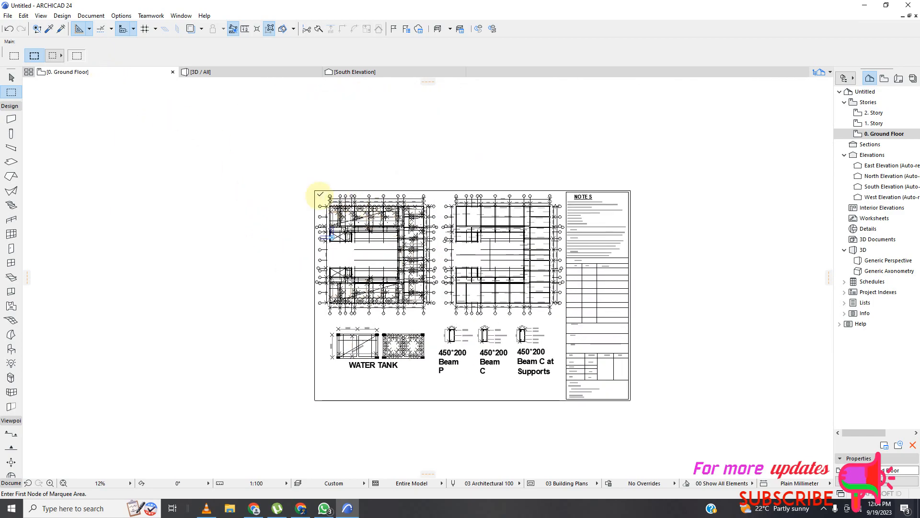
{"action": "scroll", "coordinate": [315, 193], "scroll_direction": "up", "scroll_amount": 1}
{"action": "scroll", "coordinate": [318, 191], "scroll_direction": "up", "scroll_amount": 1}
{"action": "scroll", "coordinate": [330, 187], "scroll_direction": "up", "scroll_amount": 1}
{"action": "scroll", "coordinate": [338, 182], "scroll_direction": "down", "scroll_amount": 1}
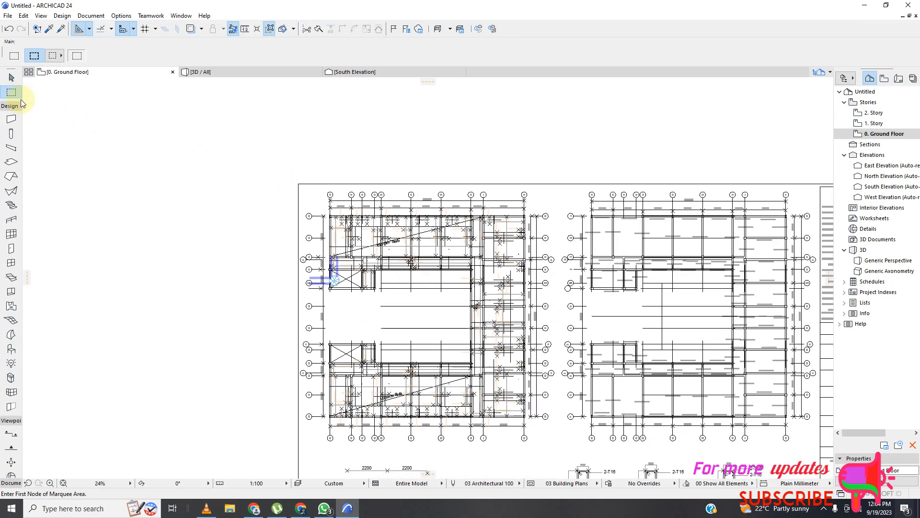
{"action": "left_click", "coordinate": [357, 258]}
{"action": "scroll", "coordinate": [358, 259], "scroll_direction": "down", "scroll_amount": 1}
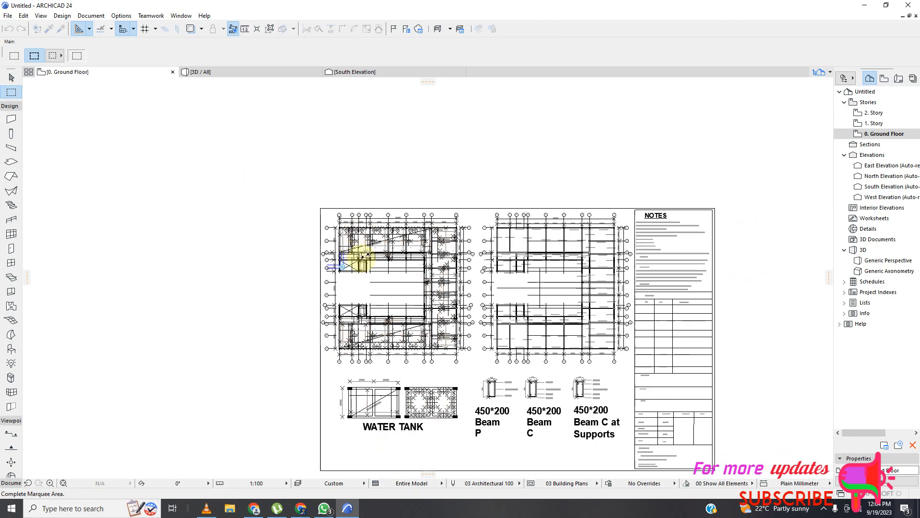
{"action": "left_click", "coordinate": [708, 470]}
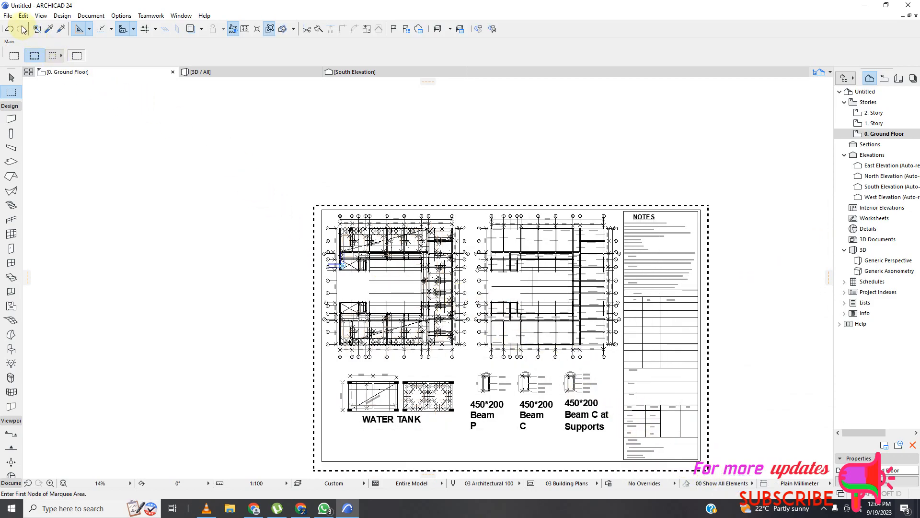
Prepare a new PDF save named SLAB FINAL PDF, accepting the A1 landscape page and the marquee-area, fit-to-page, Black & White options
{"action": "left_click", "coordinate": [8, 16]}
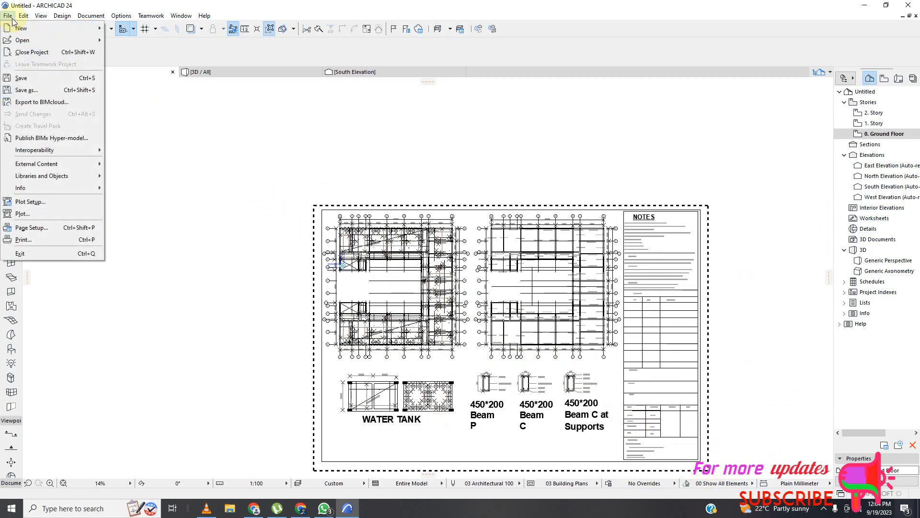
{"action": "left_click", "coordinate": [22, 91]}
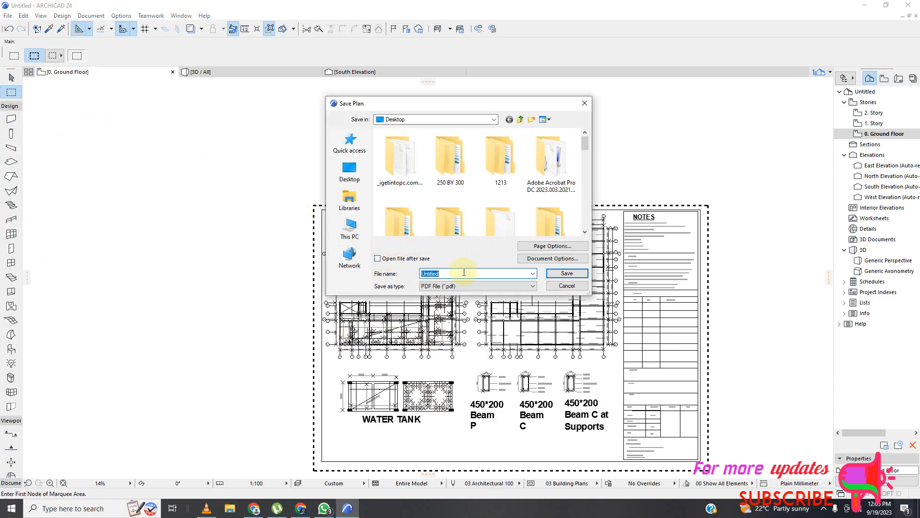
{"action": "type", "text": "SLAB FINAL PDF"}
{"action": "left_click", "coordinate": [548, 246]}
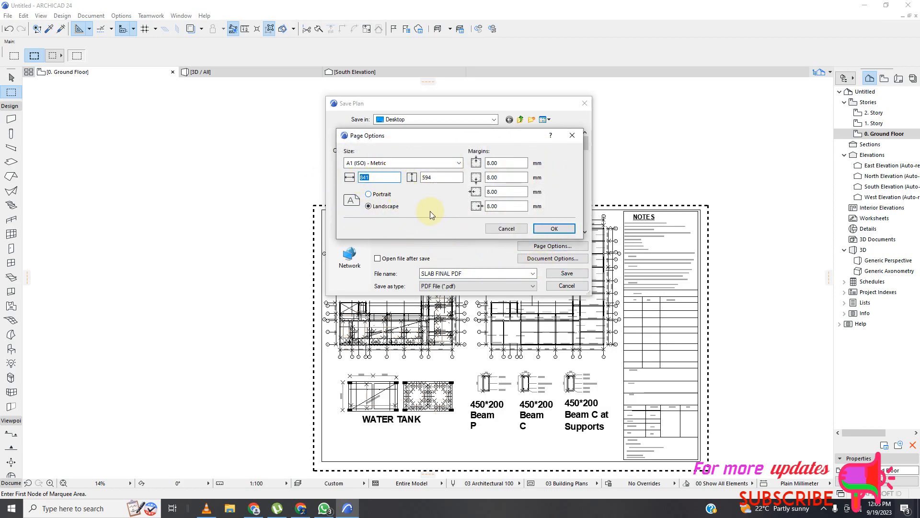
{"action": "left_click", "coordinate": [554, 228]}
{"action": "left_click", "coordinate": [553, 258]}
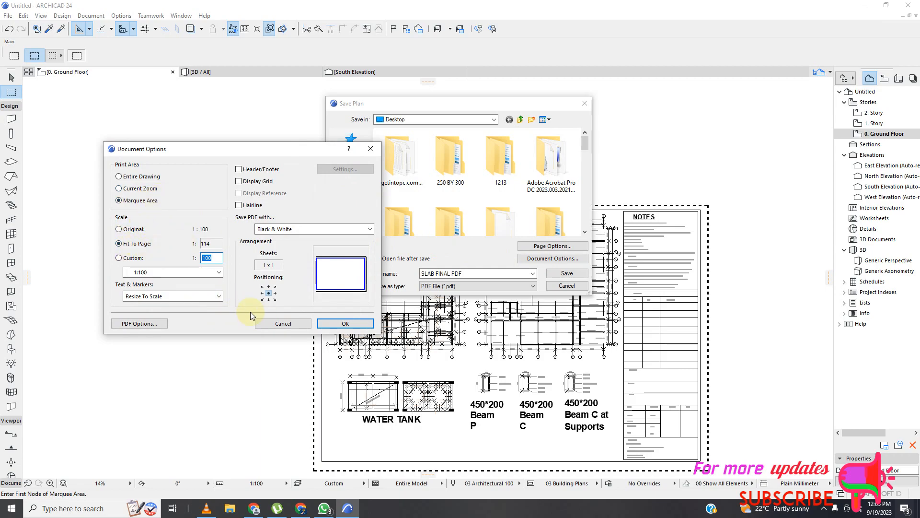
{"action": "left_click", "coordinate": [357, 324]}
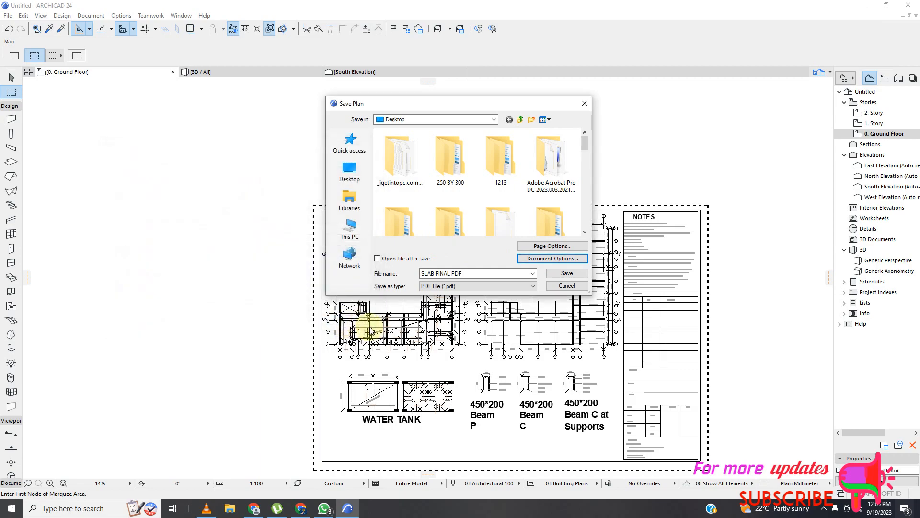
Enable opening the file after saving and save the SLAB FINAL PDF to the Desktop
{"action": "left_click", "coordinate": [378, 259]}
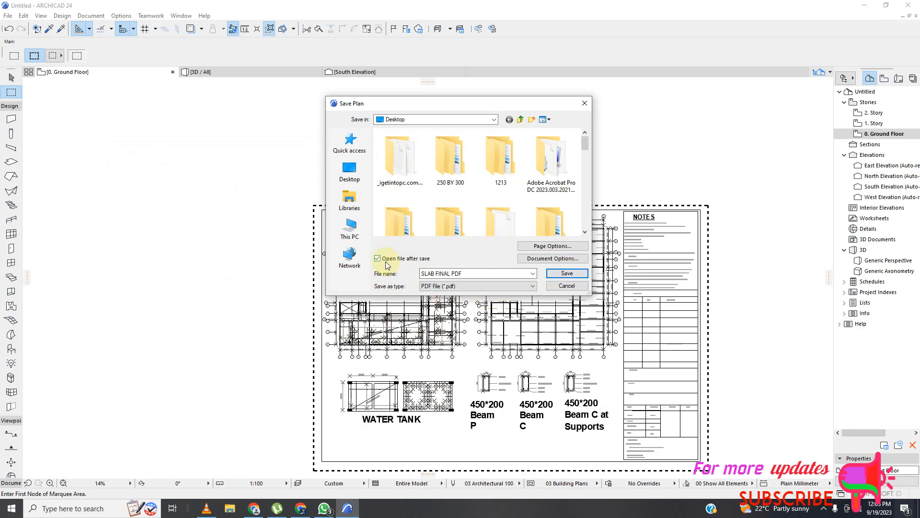
{"action": "left_click", "coordinate": [567, 274]}
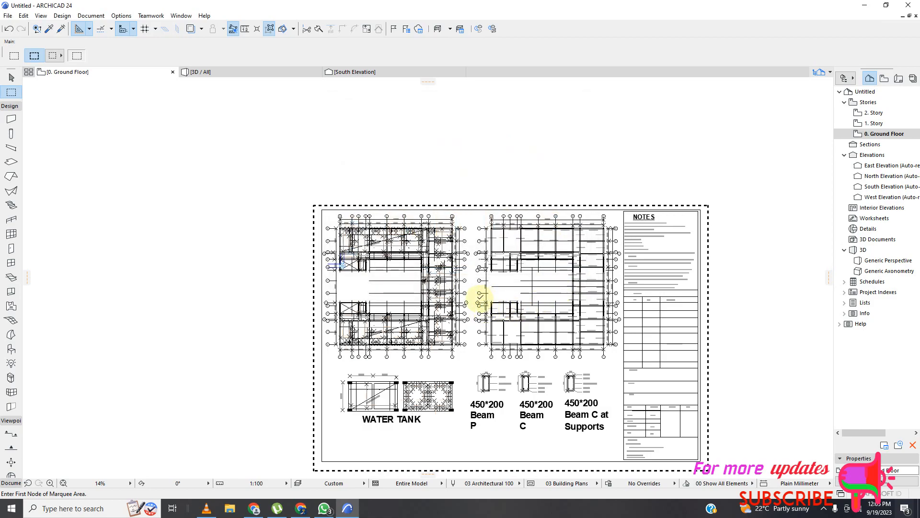
{"action": "scroll", "coordinate": [407, 299], "scroll_direction": "down", "scroll_amount": 2}
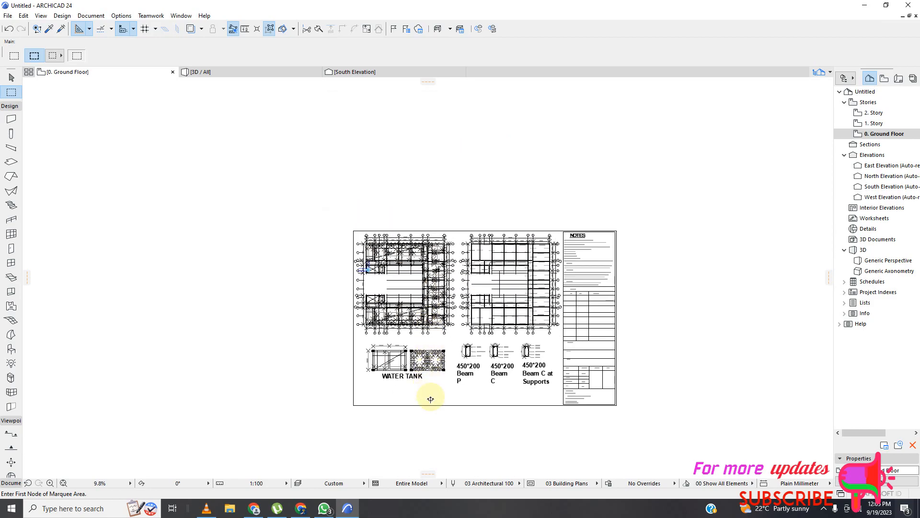
{"action": "scroll", "coordinate": [453, 425], "scroll_direction": "up", "scroll_amount": 2}
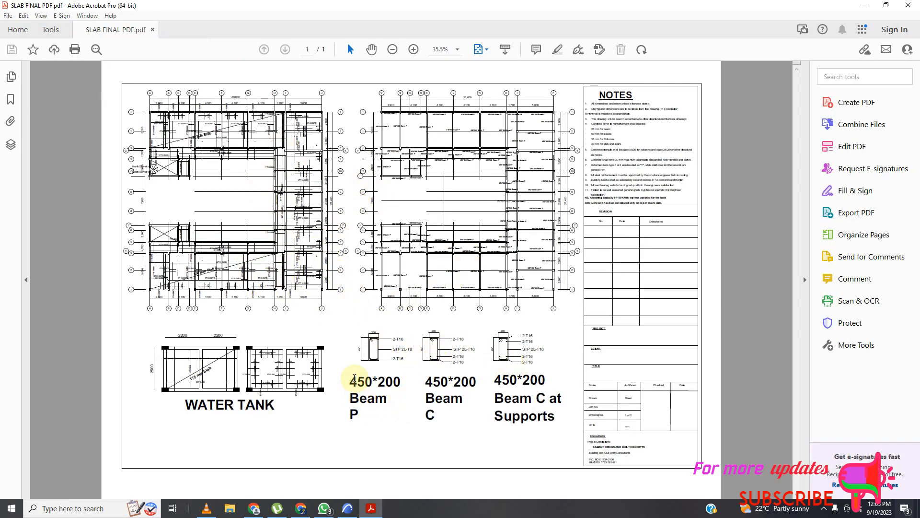
Inspect the exported SLAB FINAL PDF at 50% and 75% magnification, checking the slab plan's gridlines, dimensions and reinforcement labels down to its lower edge
{"action": "left_click", "coordinate": [454, 51]}
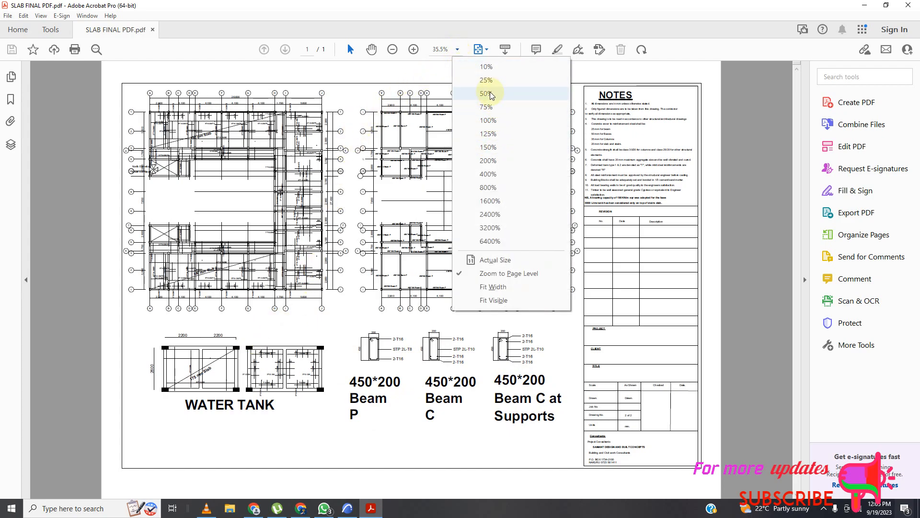
{"action": "left_click", "coordinate": [486, 93]}
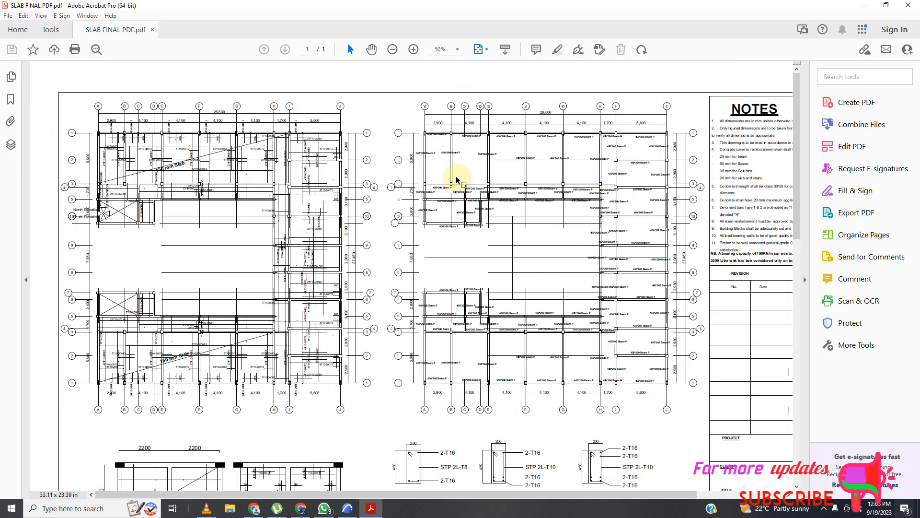
{"action": "left_click", "coordinate": [457, 49]}
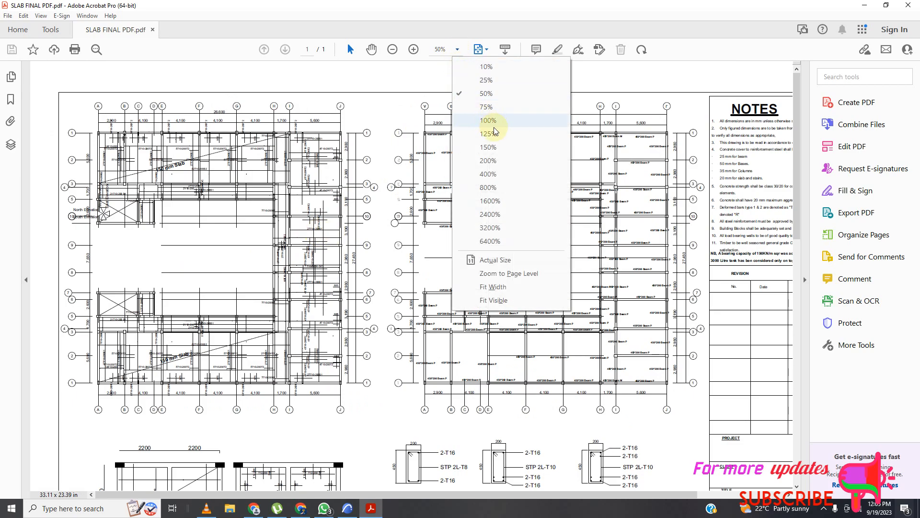
{"action": "left_click", "coordinate": [487, 108]}
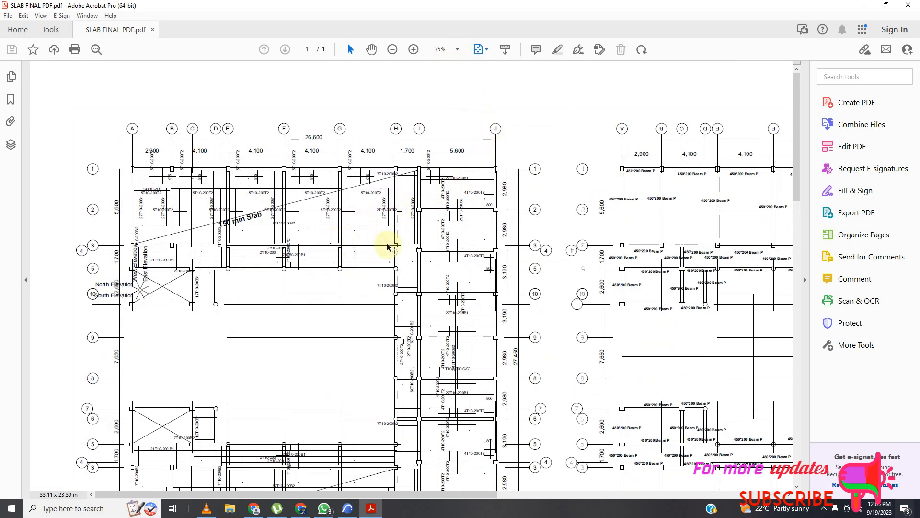
{"action": "scroll", "coordinate": [466, 250], "scroll_direction": "down", "scroll_amount": 4}
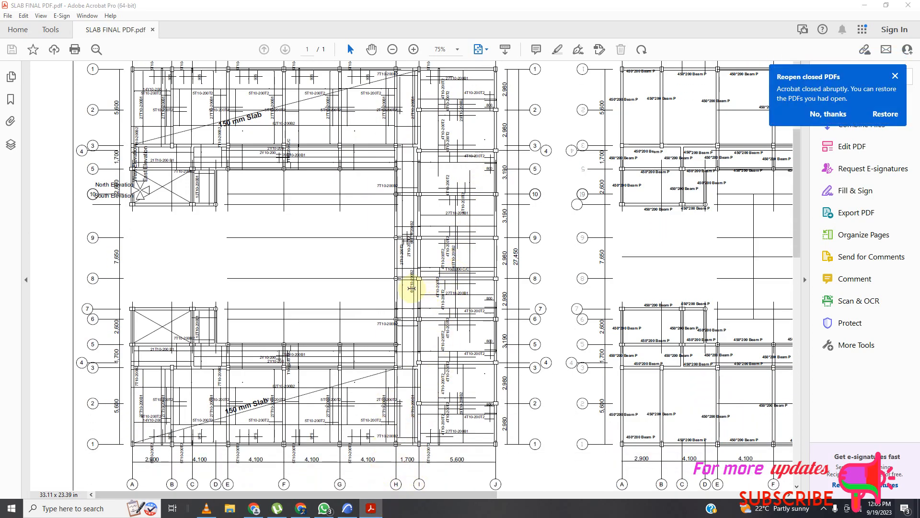
{"action": "scroll", "coordinate": [405, 326], "scroll_direction": "down", "scroll_amount": 2}
{"action": "scroll", "coordinate": [350, 364], "scroll_direction": "down", "scroll_amount": 2}
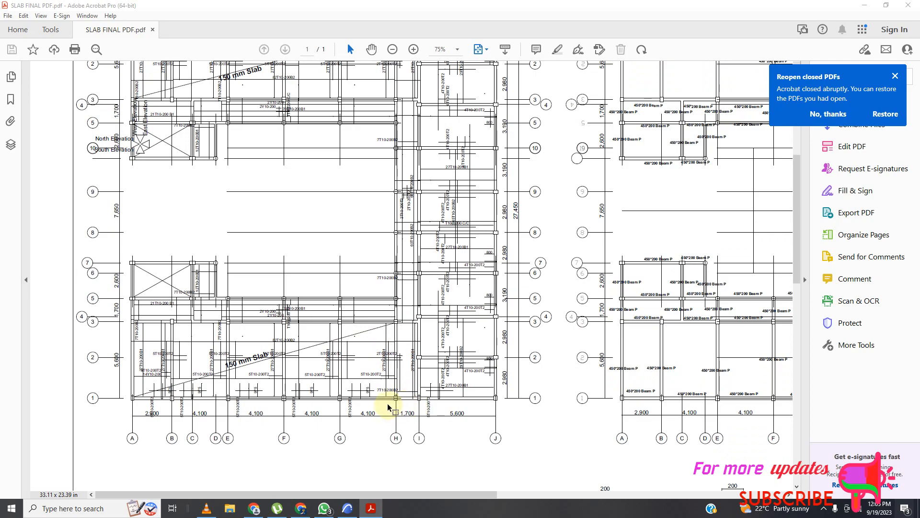
{"action": "scroll", "coordinate": [437, 425], "scroll_direction": "down", "scroll_amount": 1}
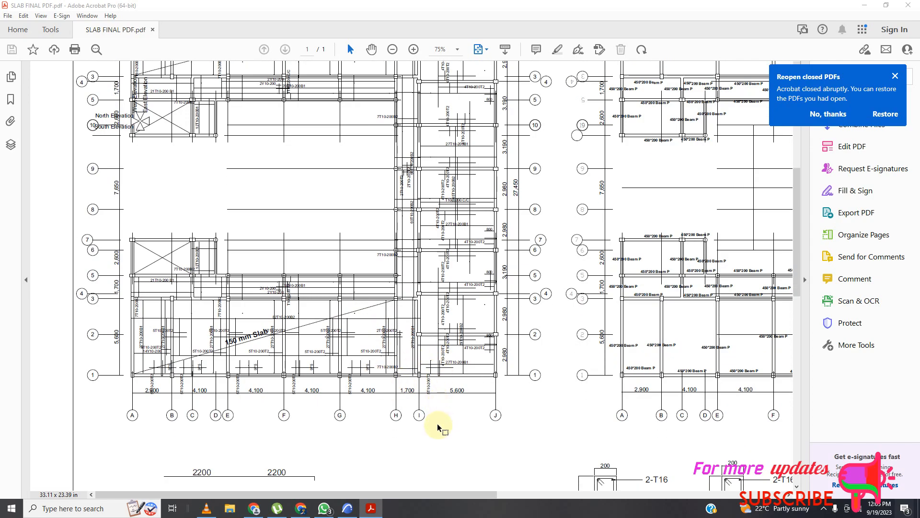
{"action": "left_click", "coordinate": [824, 508]}
{"action": "left_click", "coordinate": [815, 489]}
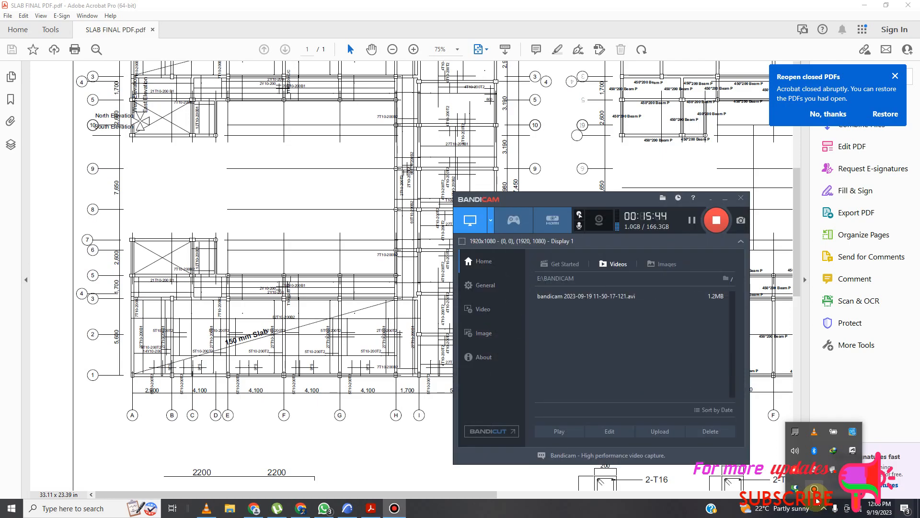